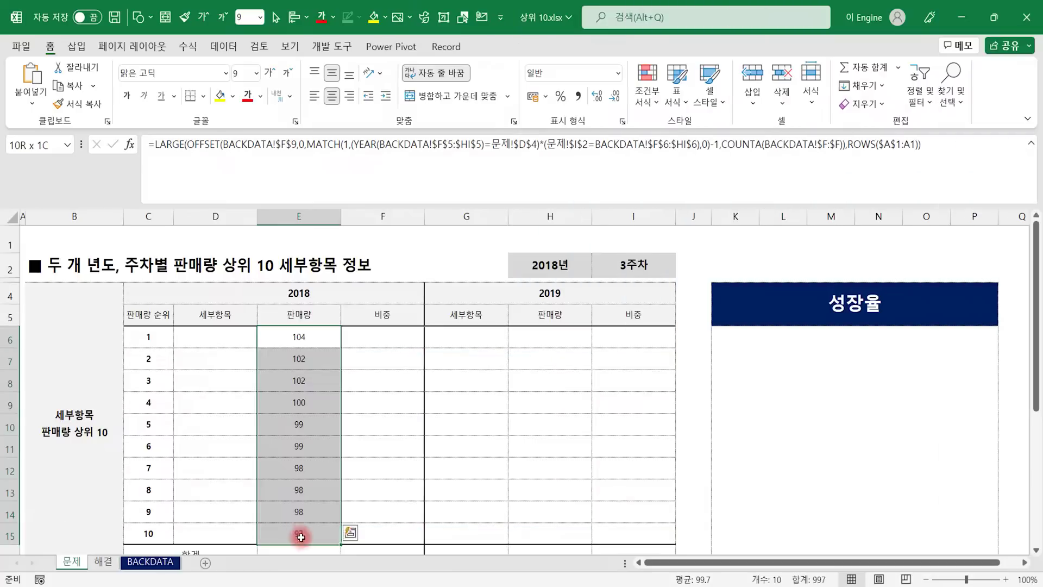
- Copy the OFFSET expression that serves as the array argument of the LARGE formula in E6
{"action": "left_click_drag", "start_coordinate": [298, 337], "coordinate": [302, 533]}
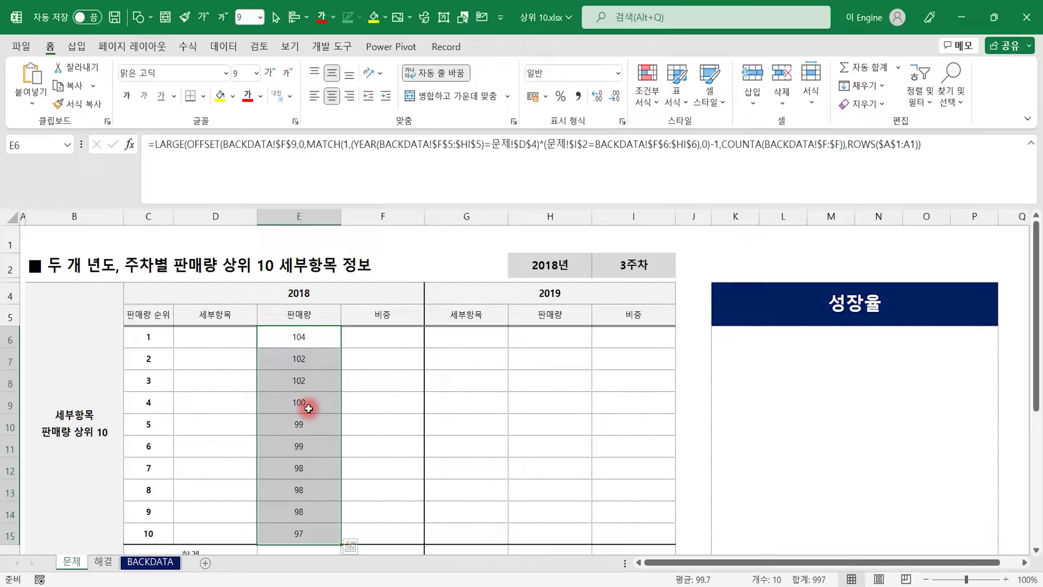
{"action": "left_click", "coordinate": [221, 338]}
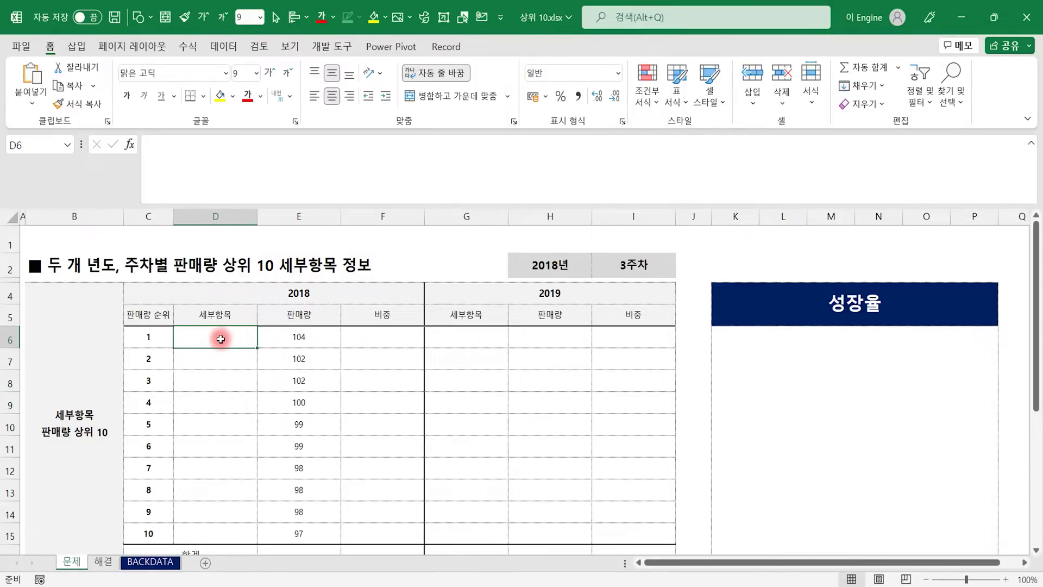
{"action": "left_click", "coordinate": [307, 334]}
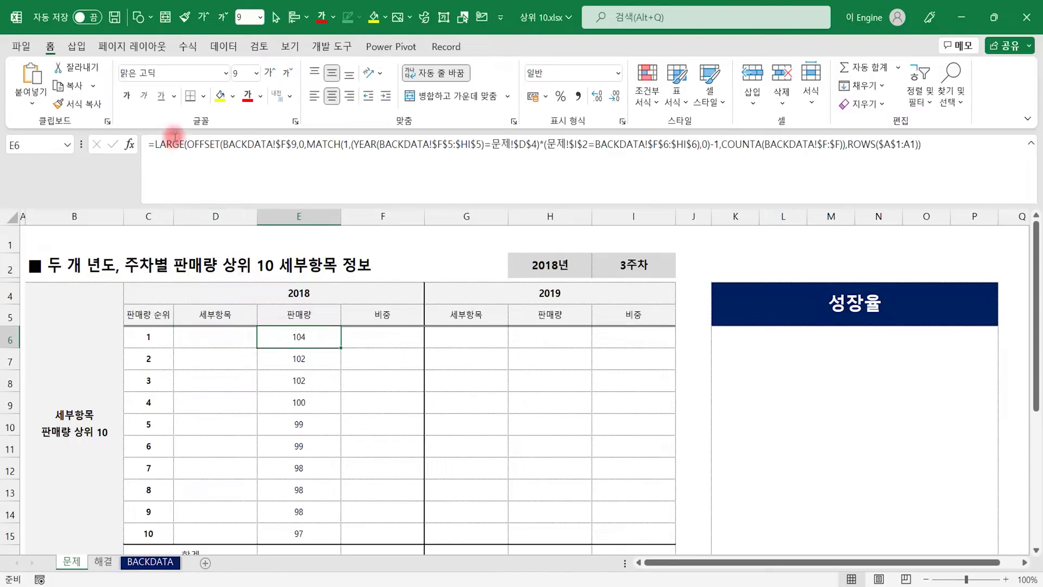
{"action": "left_click_drag", "start_coordinate": [187, 144], "coordinate": [842, 164]}
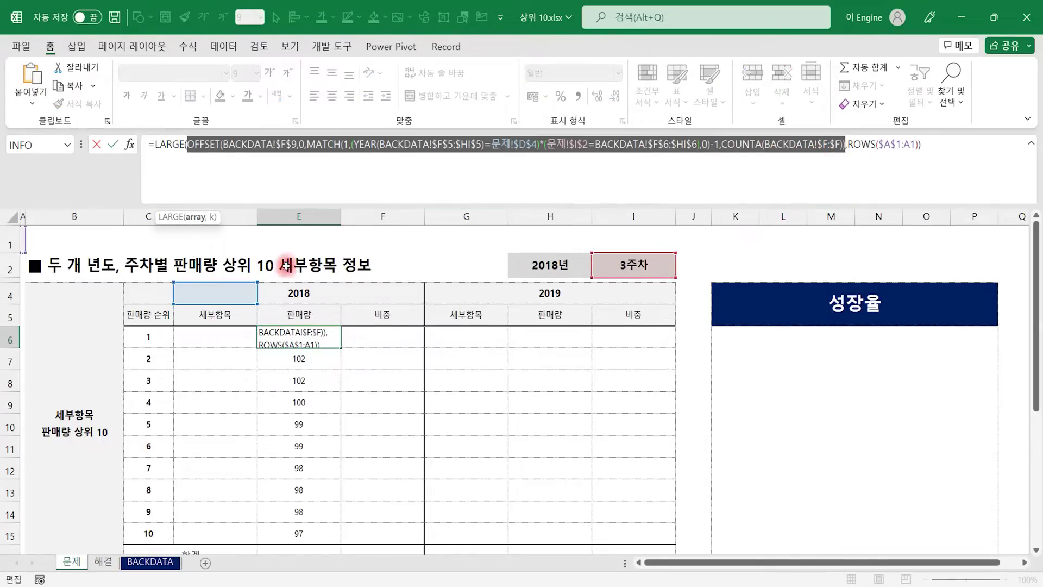
{"action": "key", "text": "Escape"}
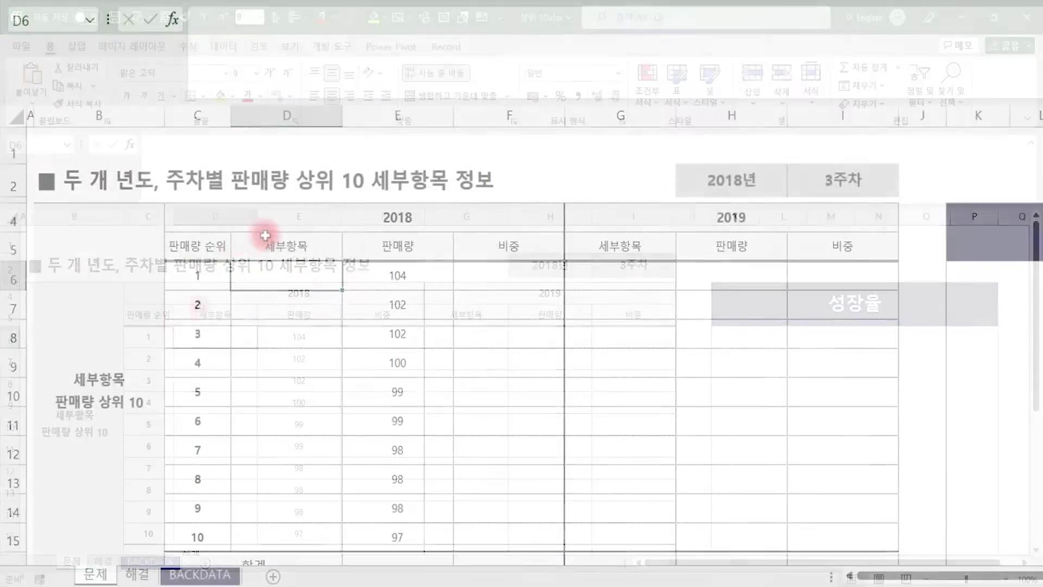
- Start an INDEX formula in D6 with the absolute range BACKDATA!$E$9:$E$119 as its array
{"action": "left_click", "coordinate": [215, 337]}
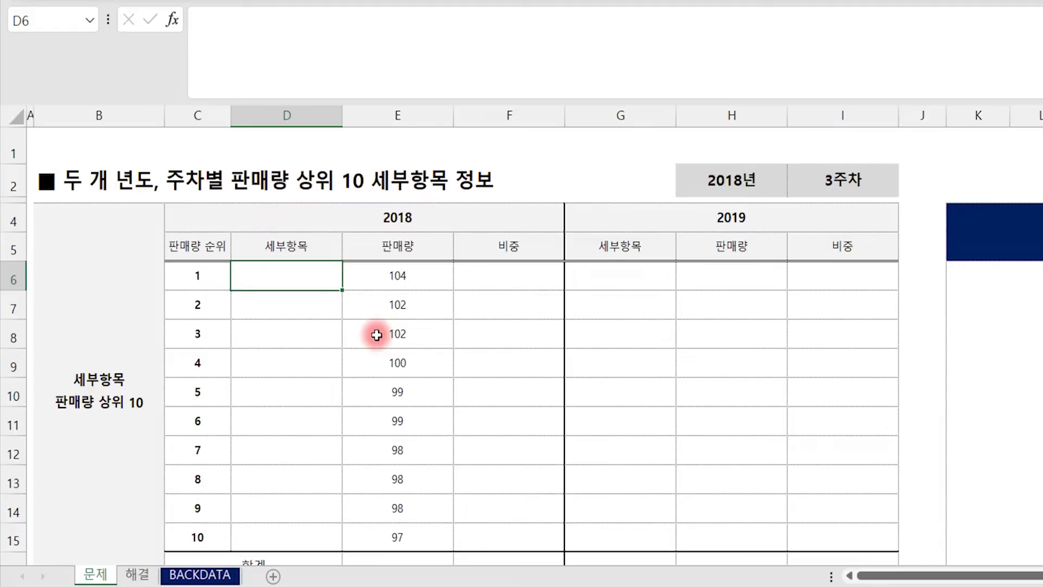
{"action": "type", "text": "=index("}
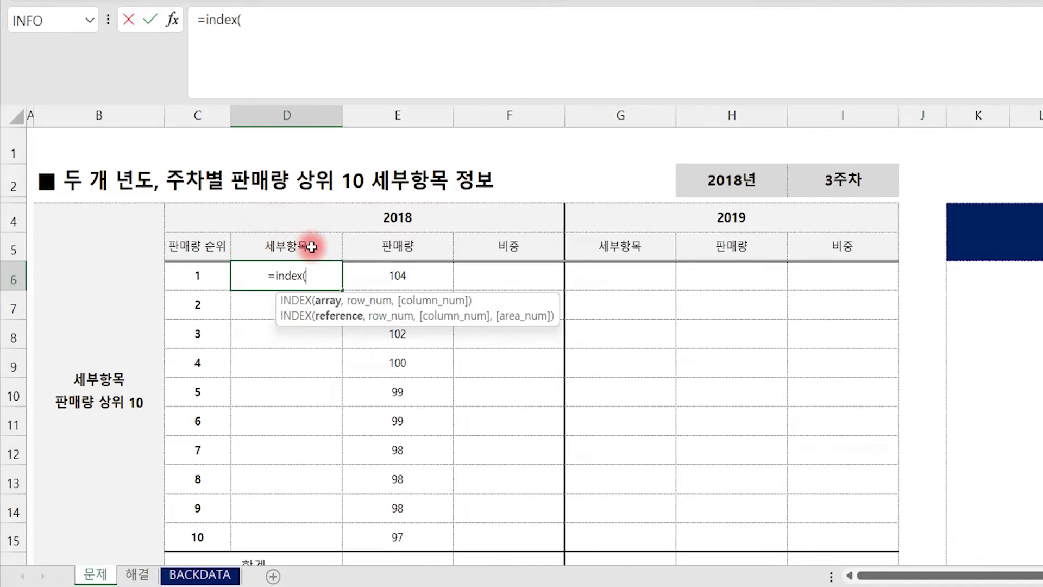
{"action": "left_click", "coordinate": [201, 574]}
{"action": "left_click_drag", "start_coordinate": [543, 298], "coordinate": [876, 144]}
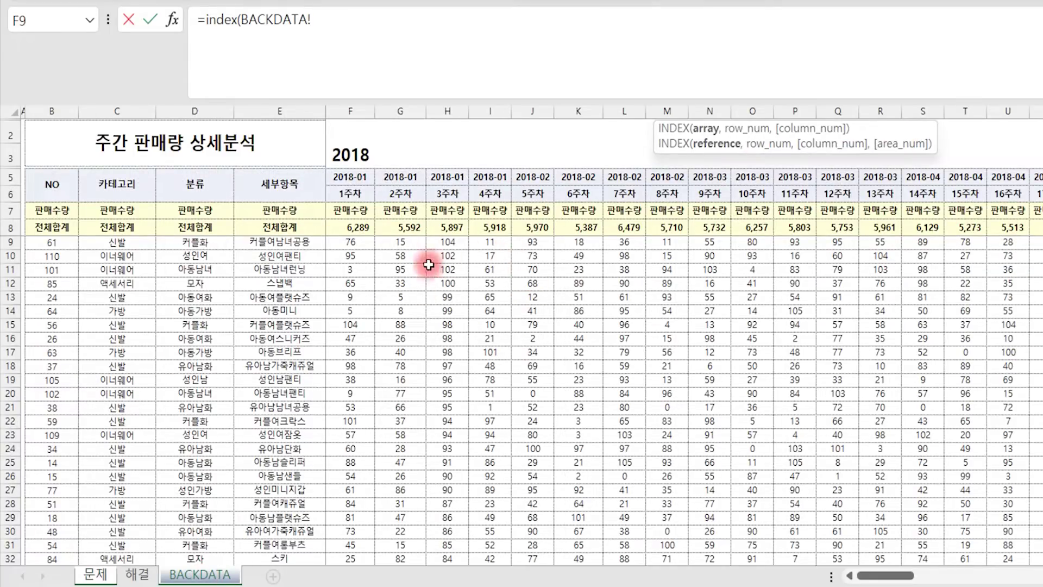
{"action": "left_click", "coordinate": [360, 242]}
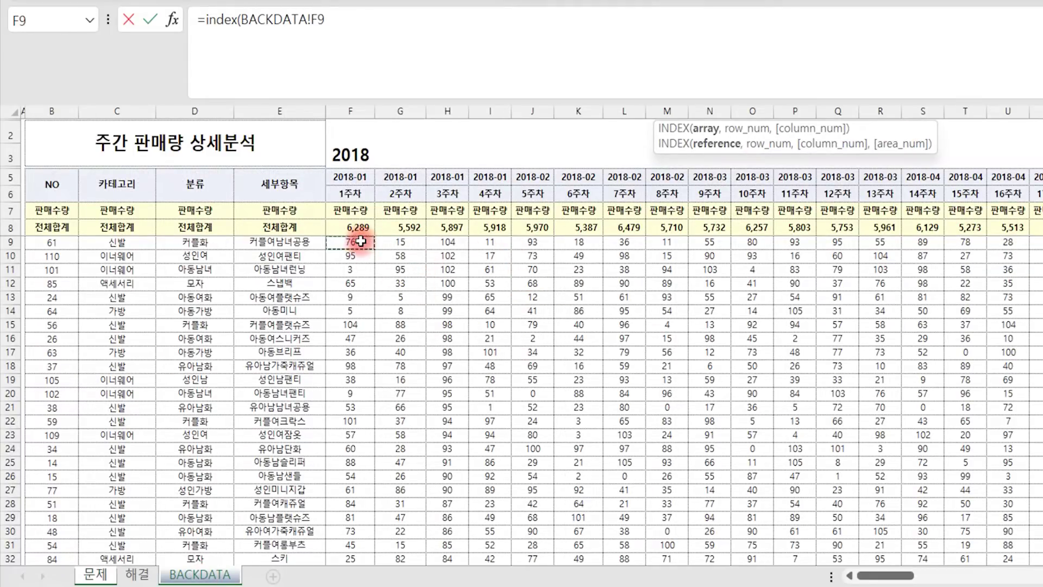
{"action": "left_click", "coordinate": [261, 242]}
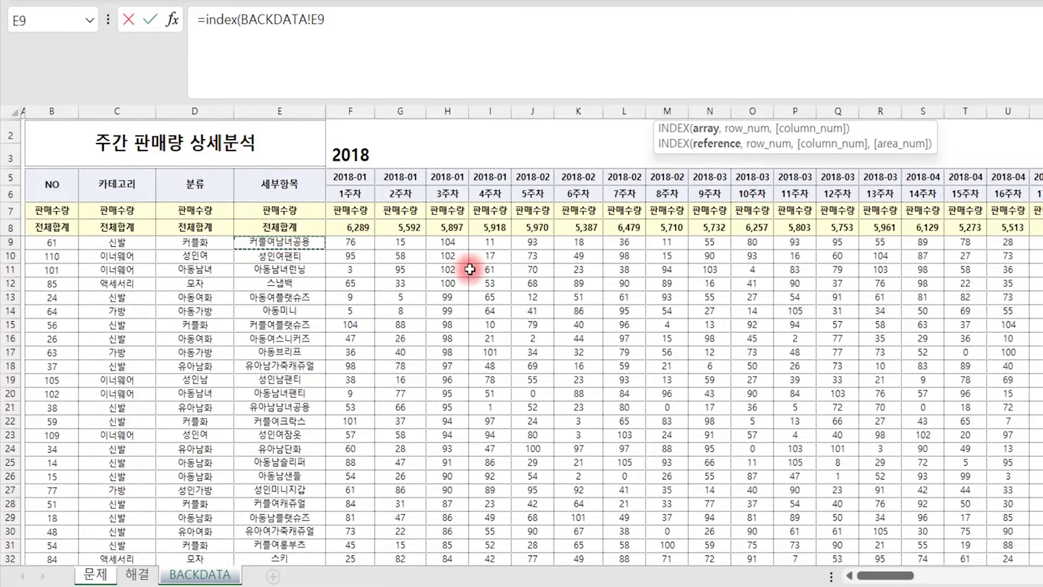
{"action": "key", "text": "ctrl+shift+Down"}
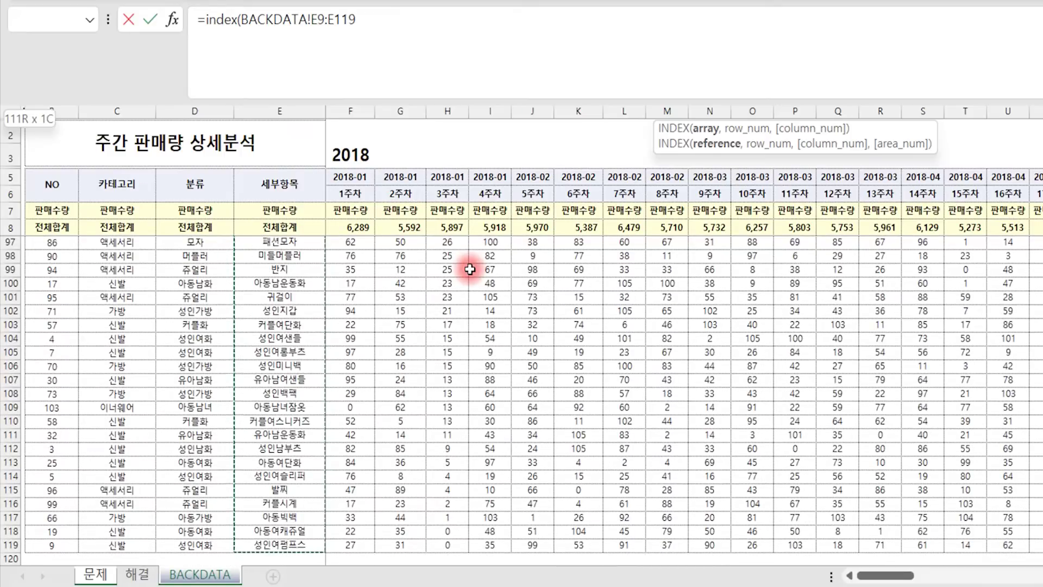
{"action": "key", "text": "F4"}
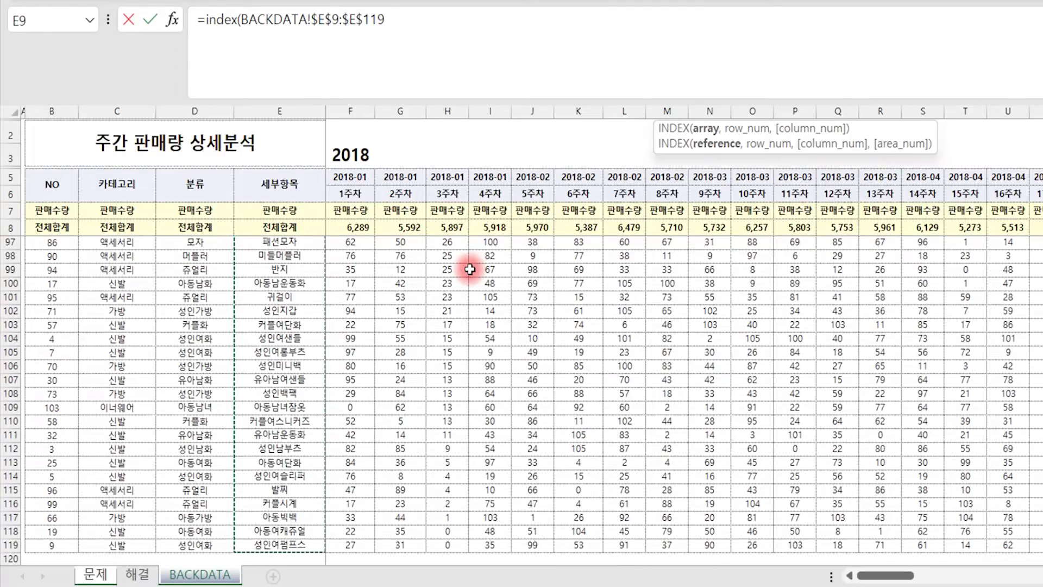
- Nest SMALL and IF as the INDEX row argument, testing whether 문제!E6 equals the copied OFFSET expression
{"action": "type", "text": ",small("}
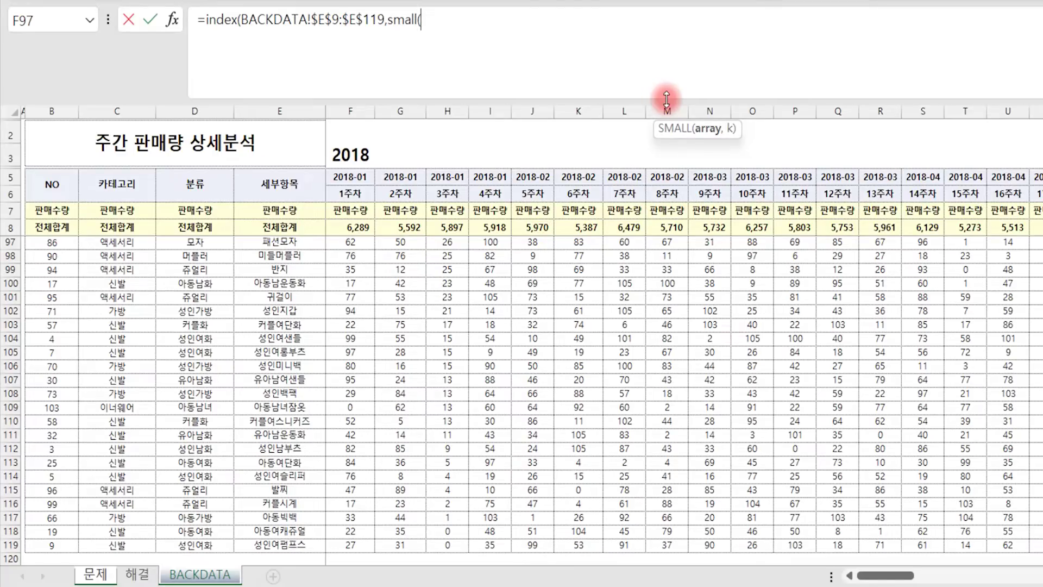
{"action": "type", "text": "if("}
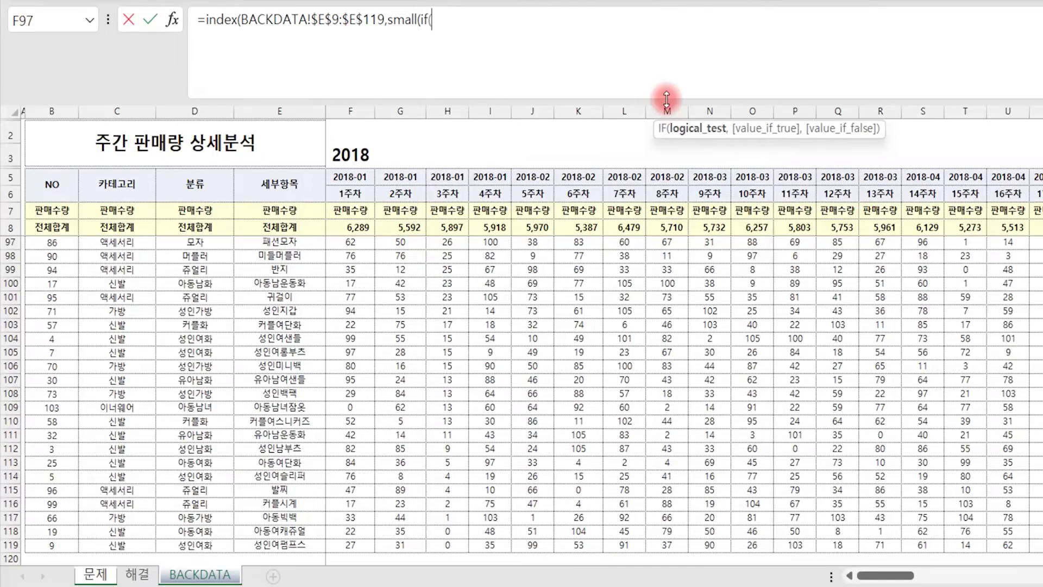
{"action": "left_click", "coordinate": [97, 573]}
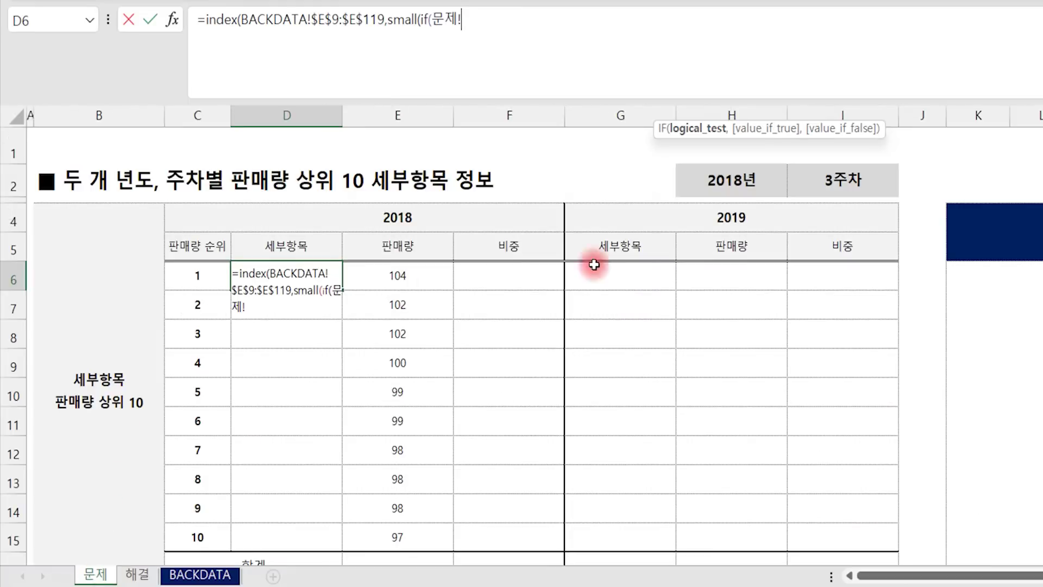
{"action": "left_click", "coordinate": [418, 277]}
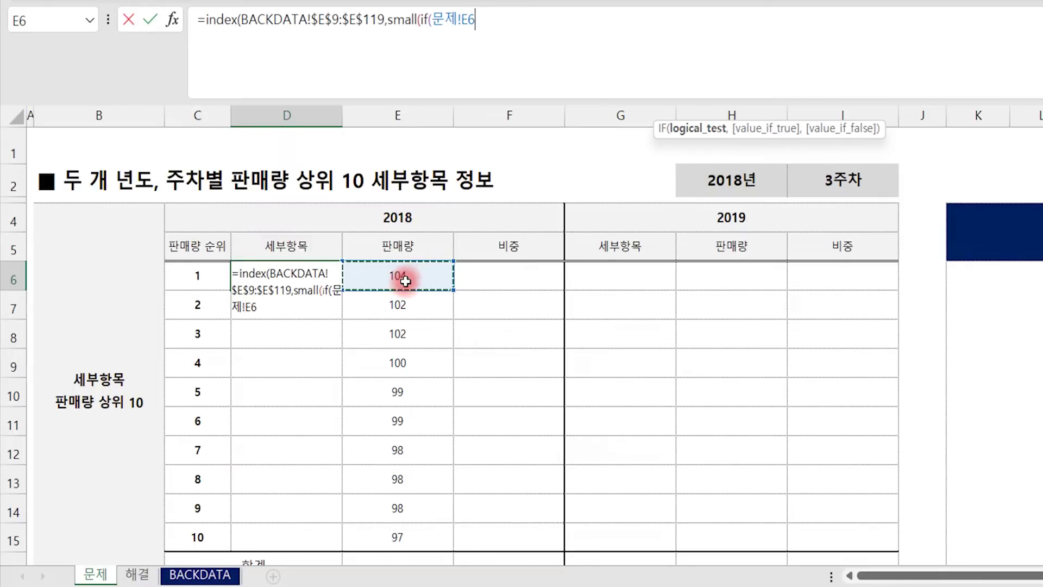
{"action": "type", "text": "="}
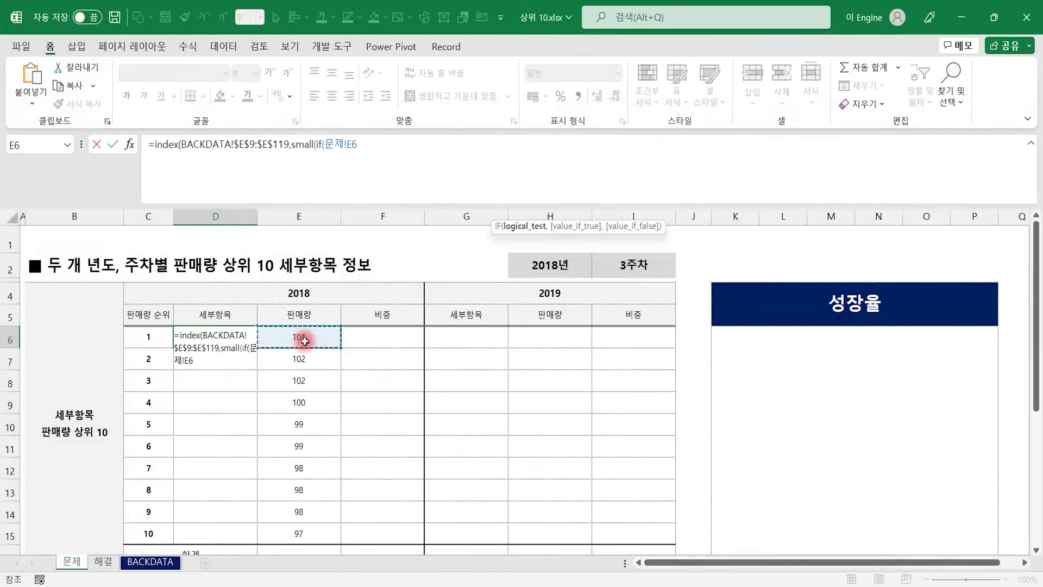
{"action": "key", "text": "ctrl+v"}
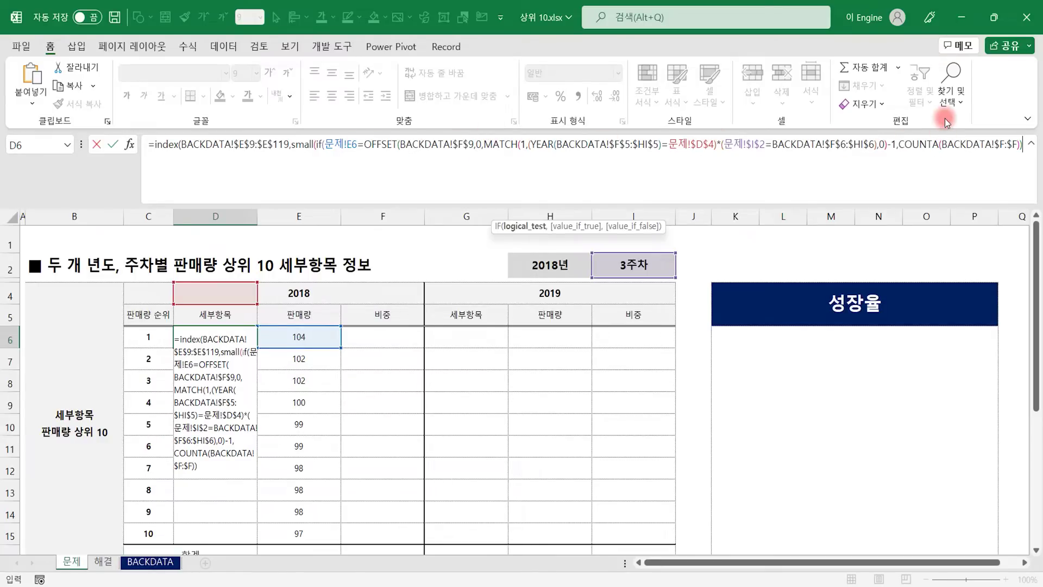
- Add MATCH as the IF's true value, with ROW(BACKDATA!$F$9:$F$119) as its lookup value
{"action": "type", "text": ","}
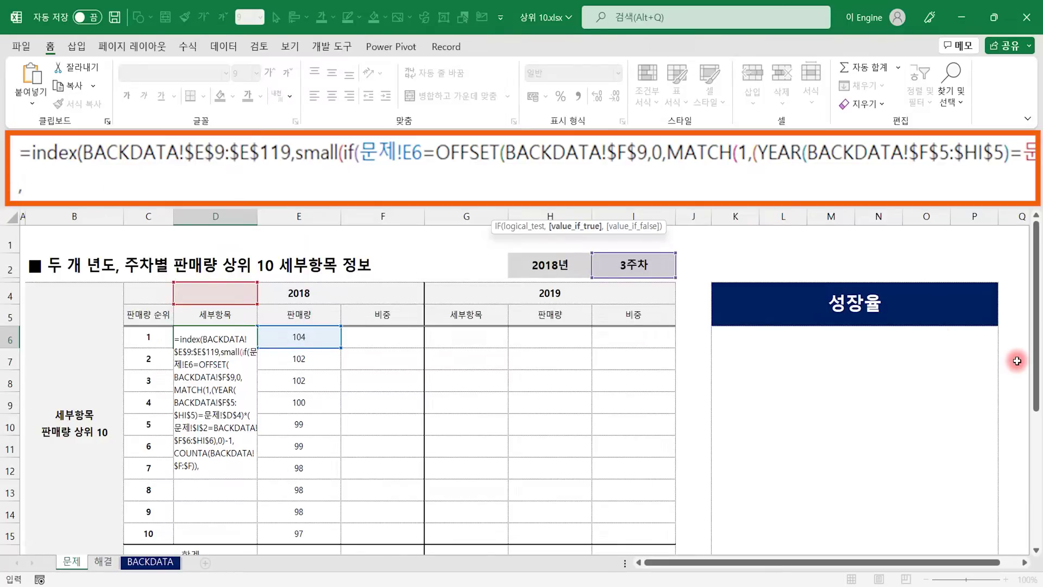
{"action": "type", "text": "match"}
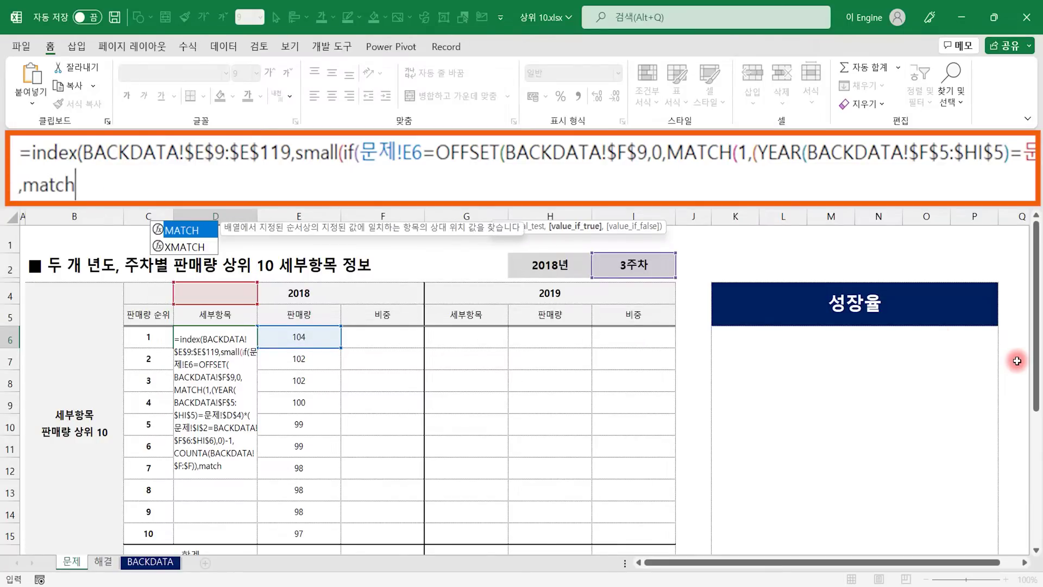
{"action": "type", "text": "(row"}
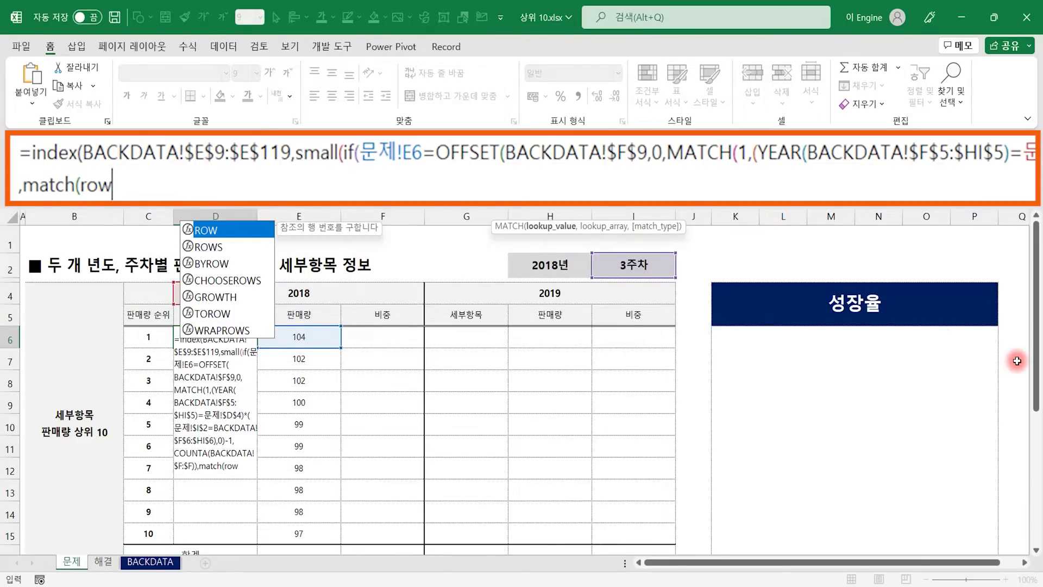
{"action": "type", "text": "("}
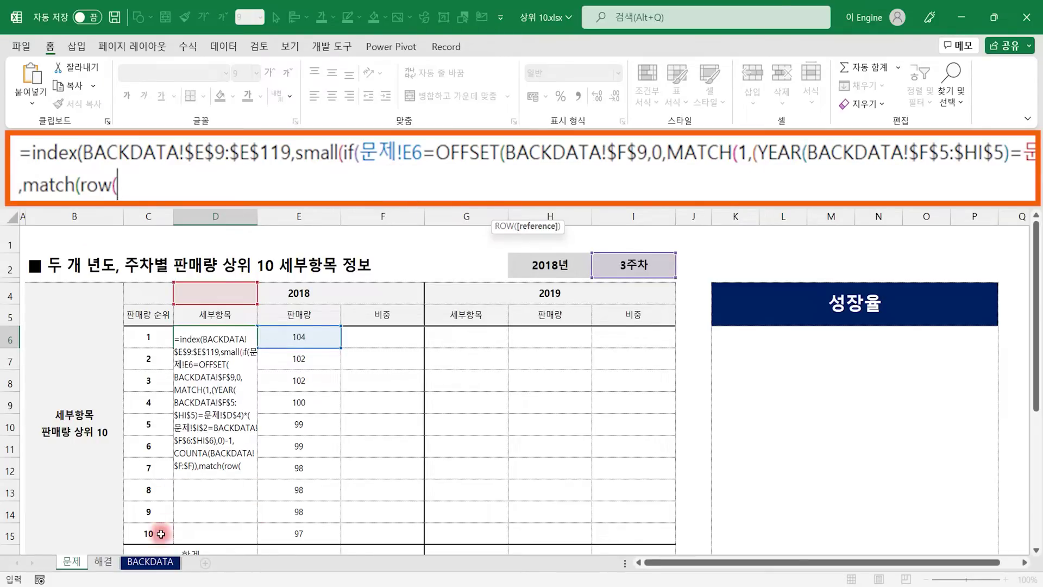
{"action": "left_click", "coordinate": [150, 561]}
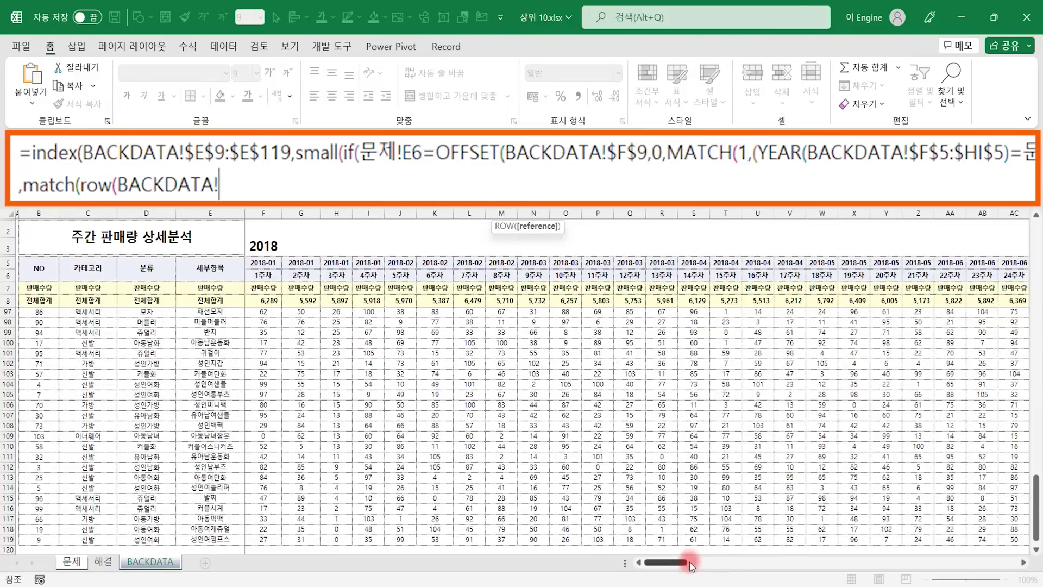
{"action": "left_click", "coordinate": [1036, 485]}
{"action": "left_click_drag", "start_coordinate": [1037, 486], "coordinate": [1038, 195]}
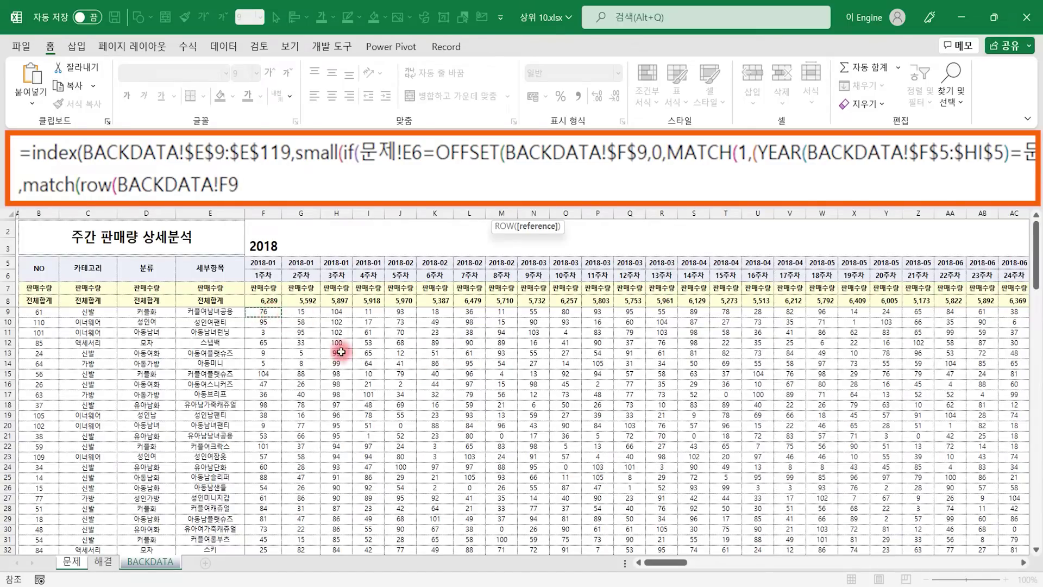
{"action": "key", "text": "ctrl+shift+Down"}
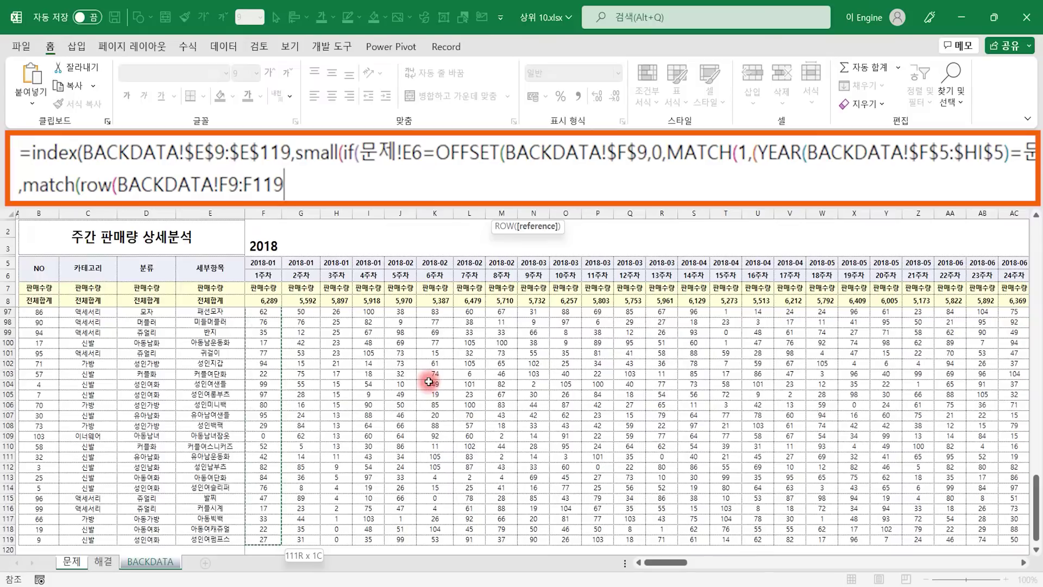
{"action": "key", "text": "F4"}
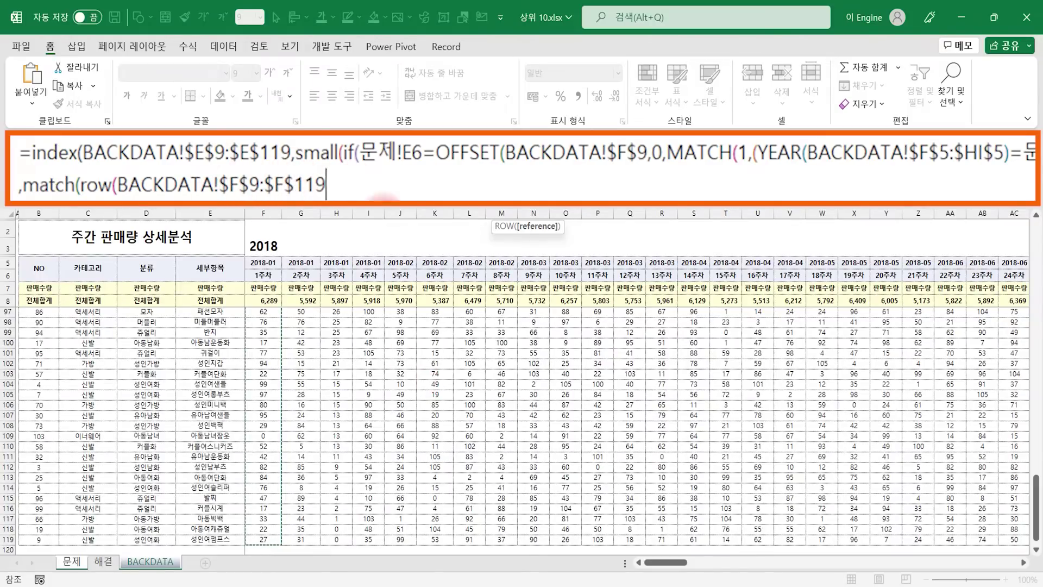
{"action": "type", "text": ")"}
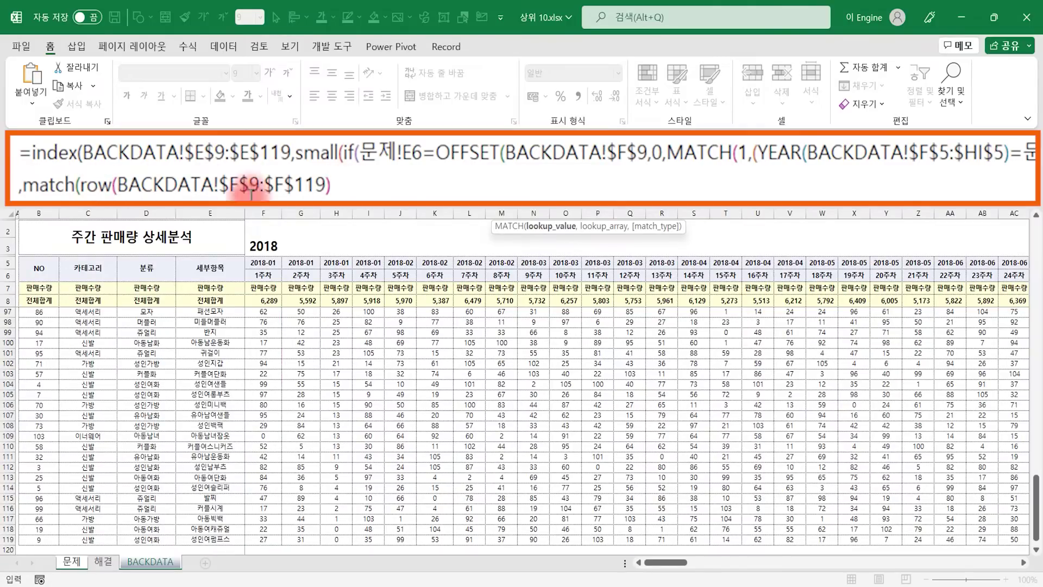
- Duplicate the ROW(BACKDATA!$F$9:$F$119) expression as the MATCH lookup array
{"action": "left_click_drag", "start_coordinate": [81, 188], "coordinate": [373, 186]}
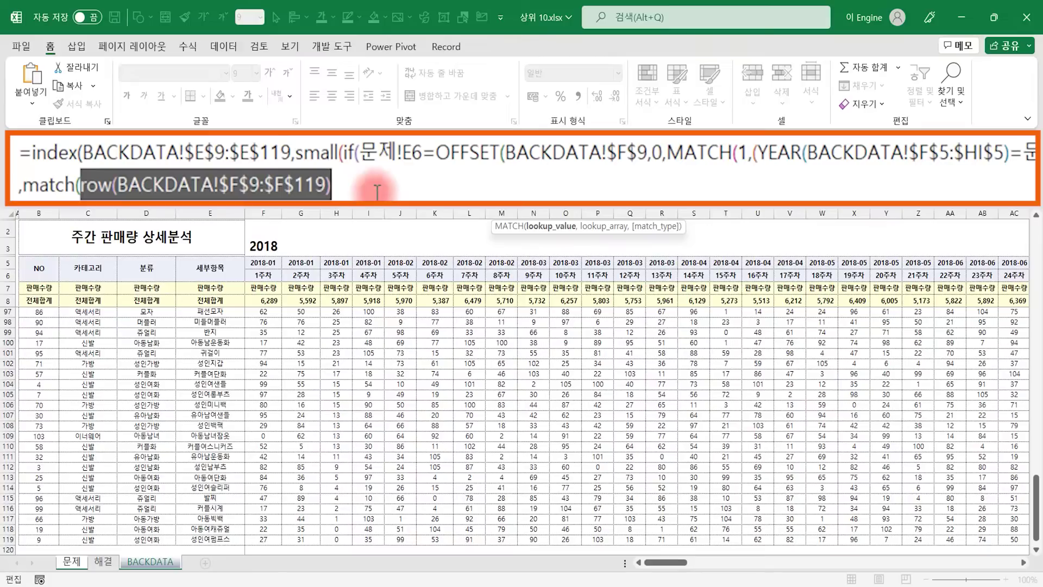
{"action": "left_click", "coordinate": [486, 197]}
{"action": "type", "text": ","}
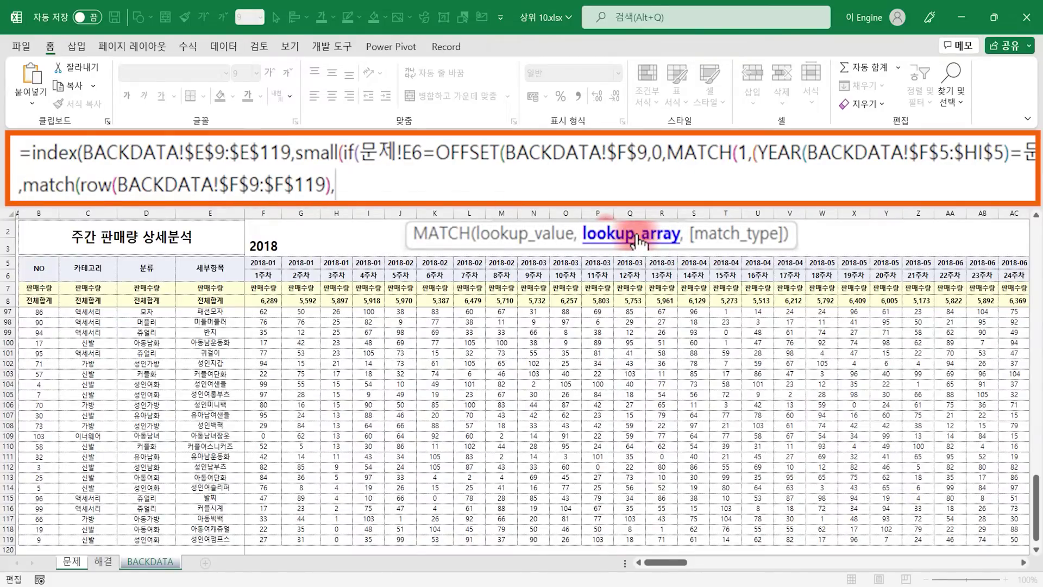
{"action": "key", "text": "ctrl+v"}
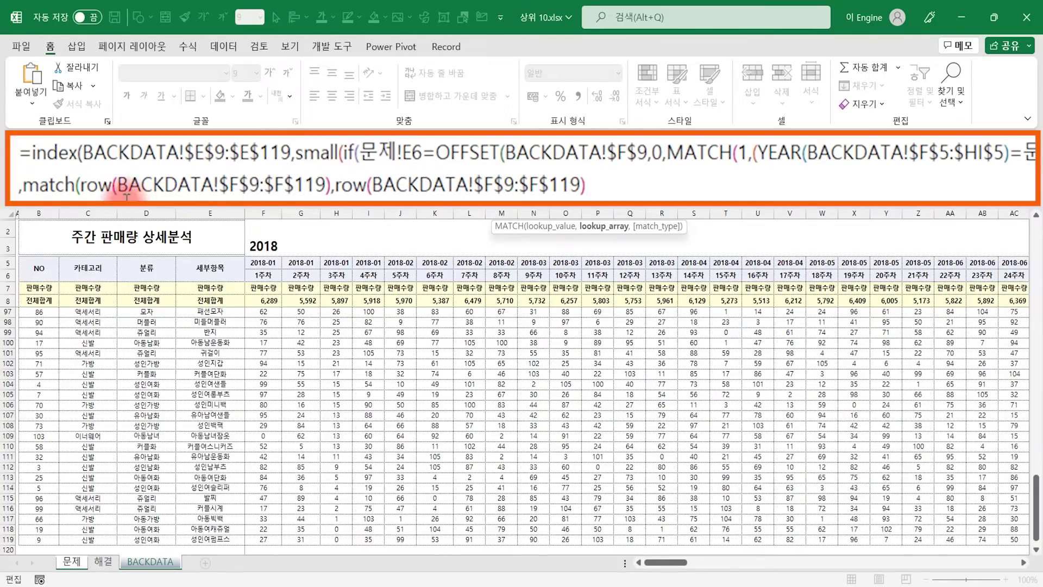
- Evaluate both ROW arguments of MATCH within the formula and compare the resulting row-number arrays
{"action": "left_click_drag", "start_coordinate": [82, 187], "coordinate": [331, 187]}
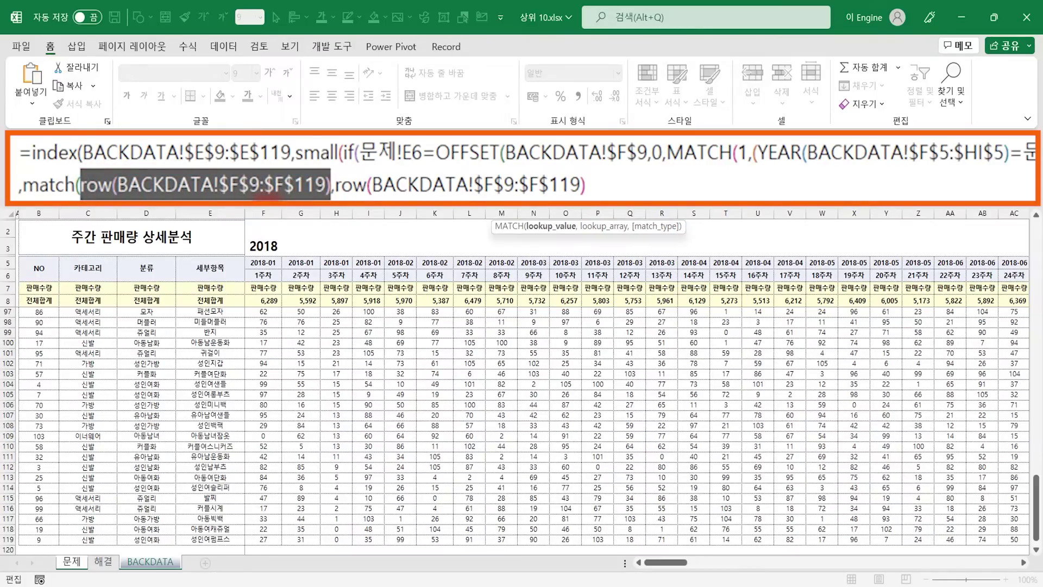
{"action": "key", "text": "F9"}
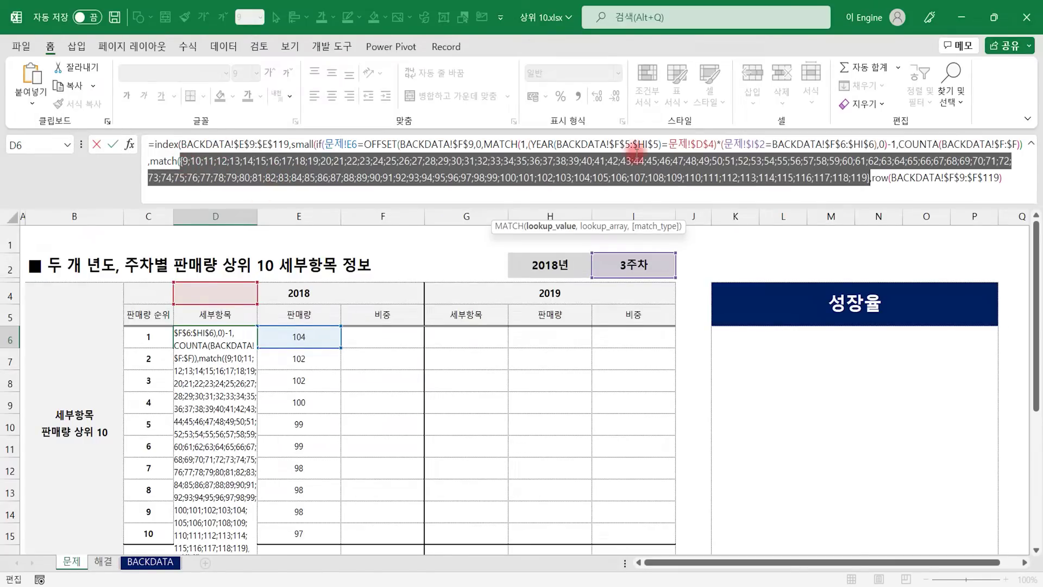
{"action": "left_click_drag", "start_coordinate": [872, 178], "coordinate": [1003, 183]}
{"action": "key", "text": "F9"}
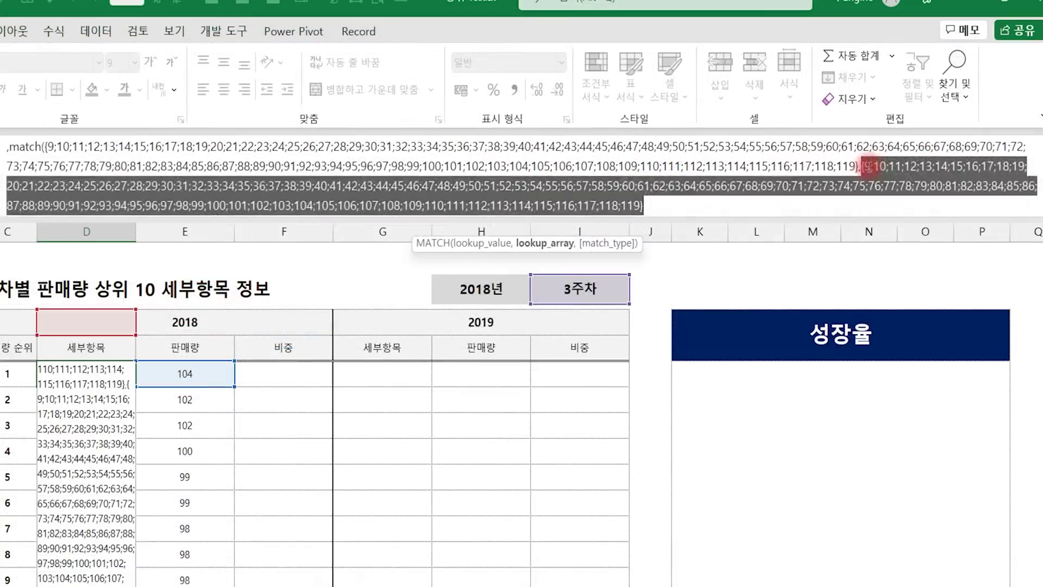
{"action": "left_click", "coordinate": [879, 162]}
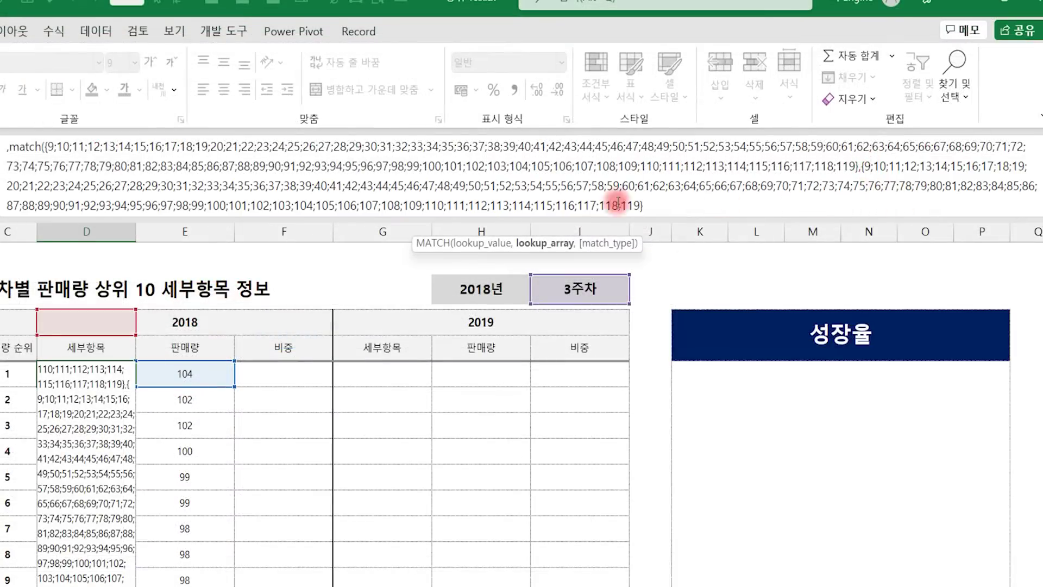
{"action": "left_click", "coordinate": [47, 147]}
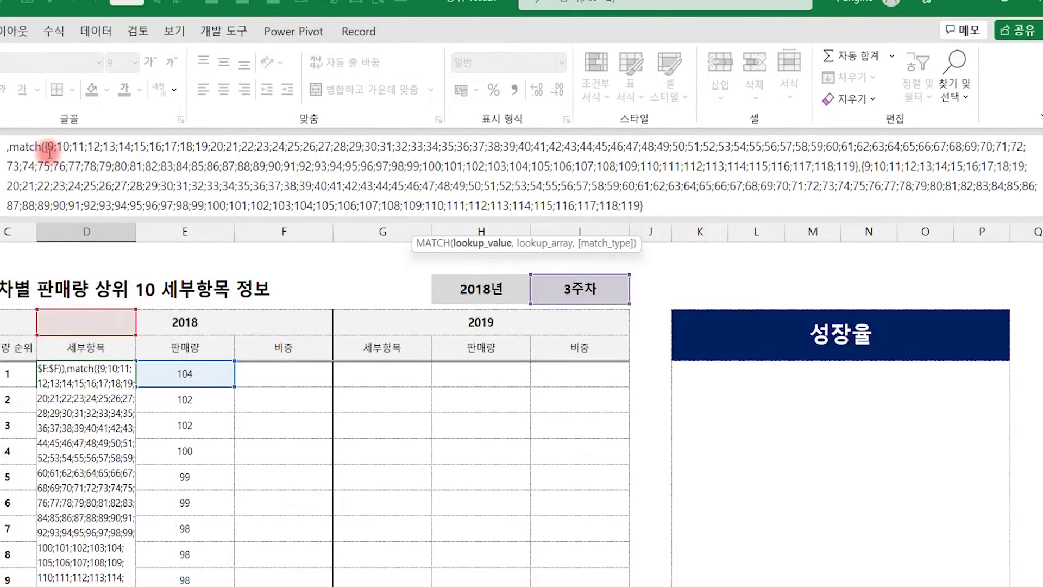
- Finish MATCH with match type 0 and close the IF with an empty string ("") as its false value
{"action": "left_click", "coordinate": [869, 163]}
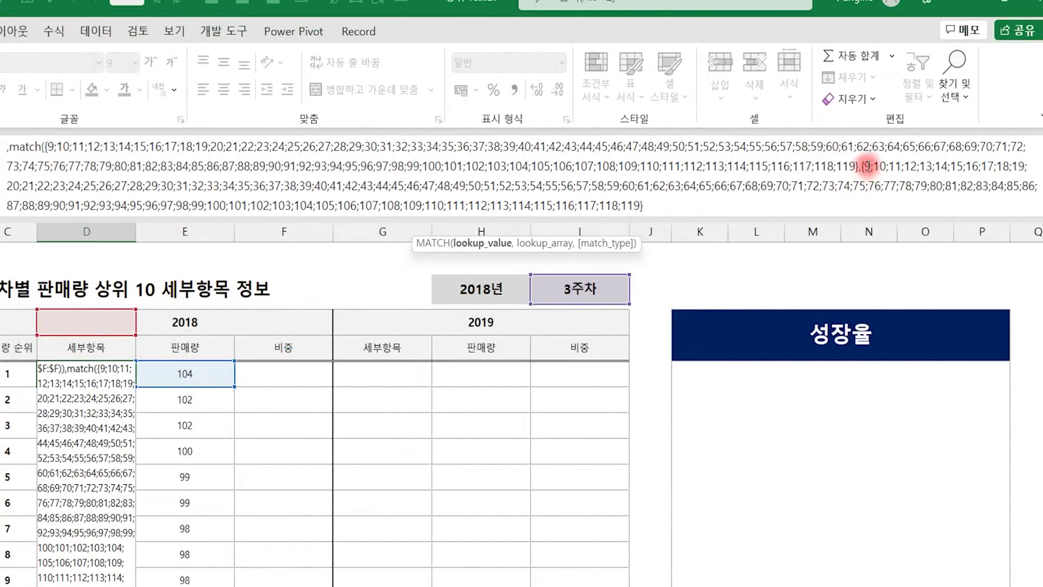
{"action": "left_click", "coordinate": [869, 171]}
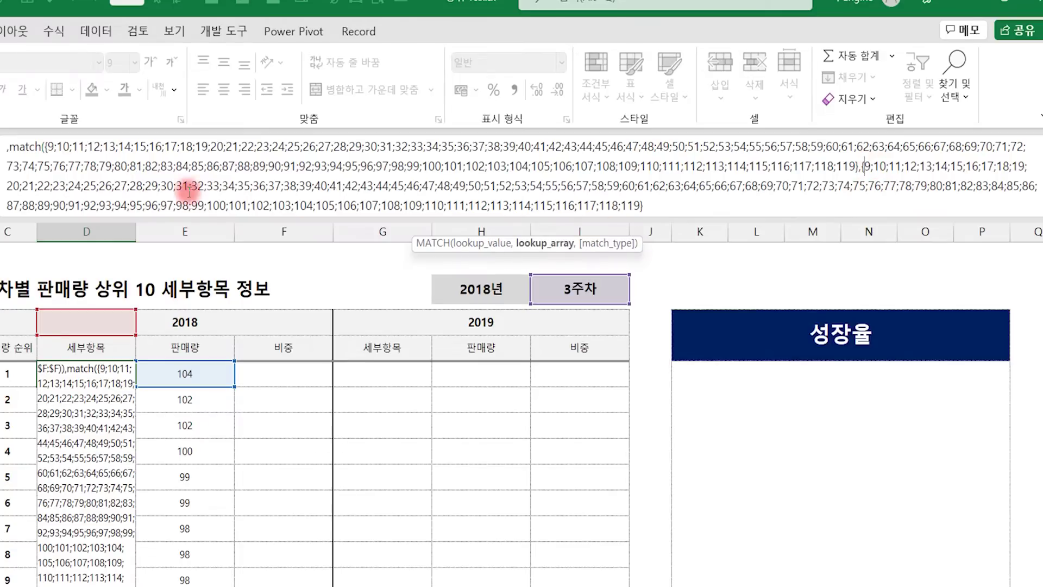
{"action": "left_click", "coordinate": [60, 146]}
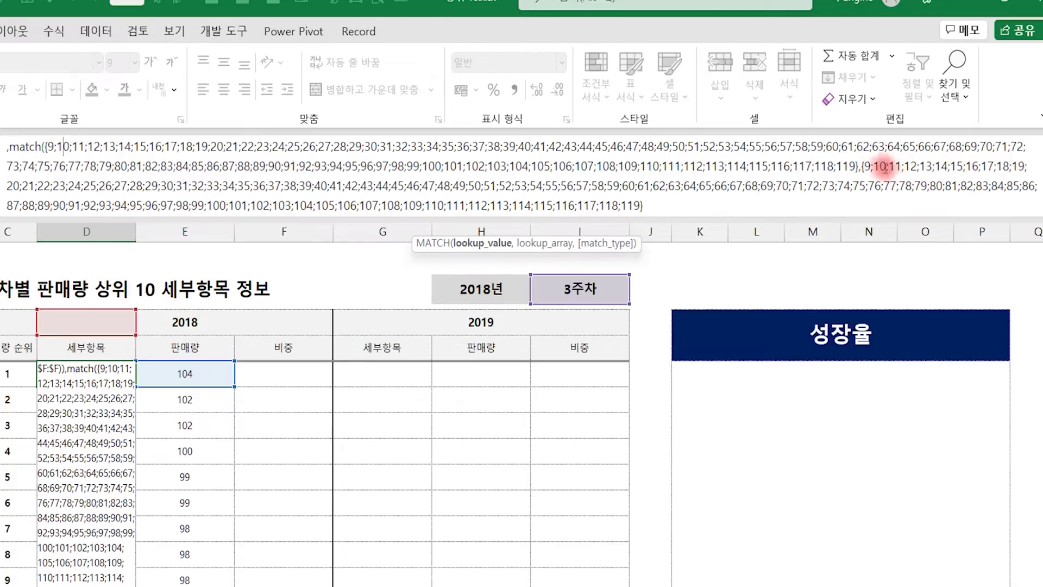
{"action": "left_click", "coordinate": [46, 155]}
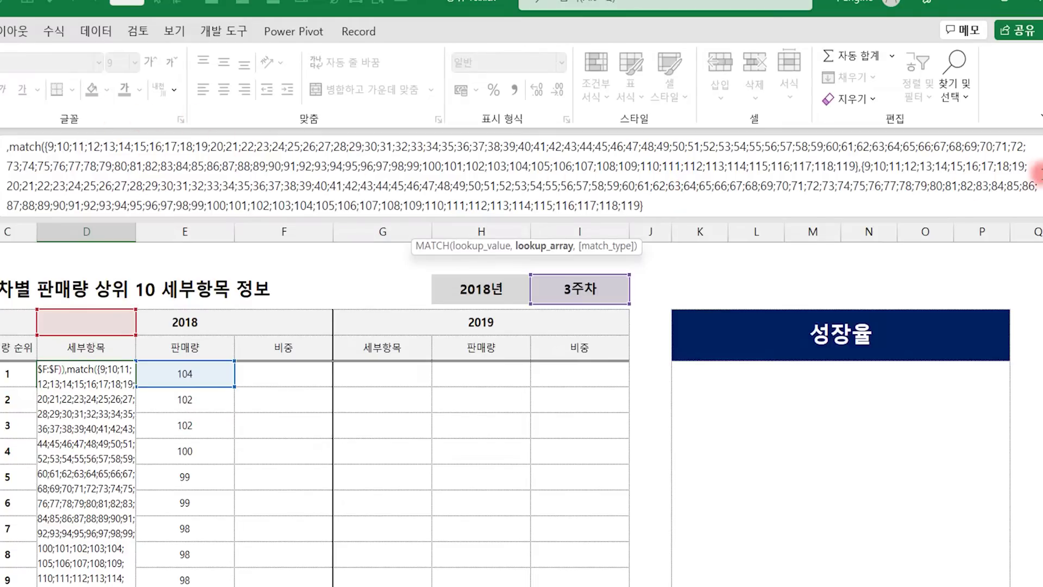
{"action": "scroll", "coordinate": [1039, 166], "scroll_direction": "up", "scroll_amount": 1}
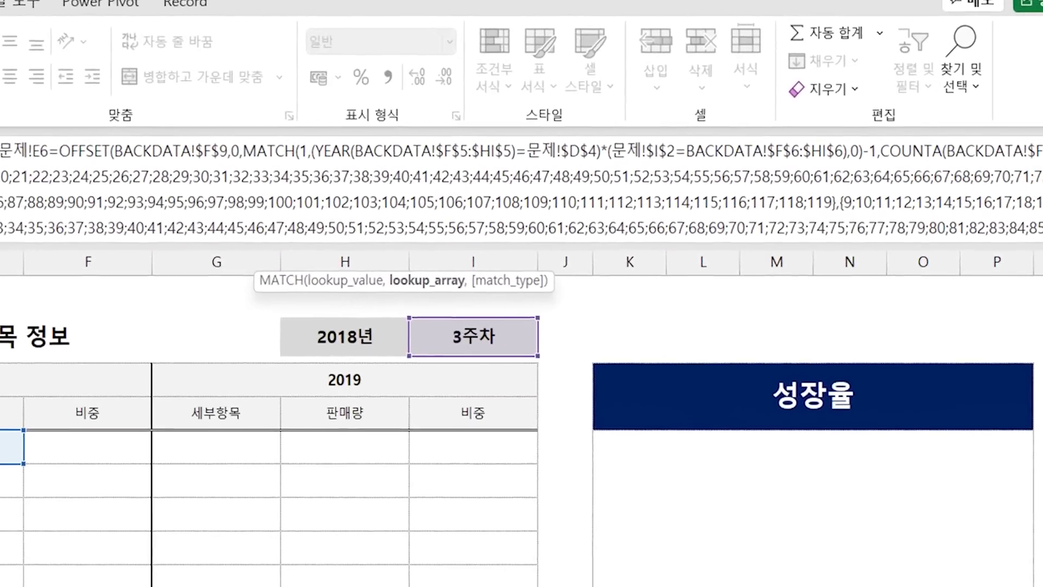
{"action": "scroll", "coordinate": [1038, 191], "scroll_direction": "down", "scroll_amount": 1}
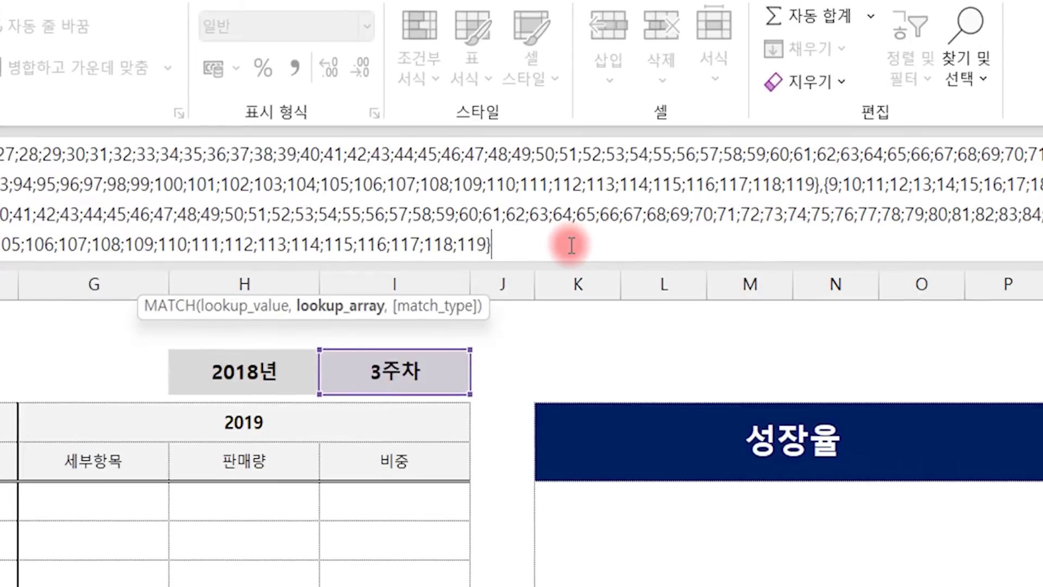
{"action": "type", "text": ","}
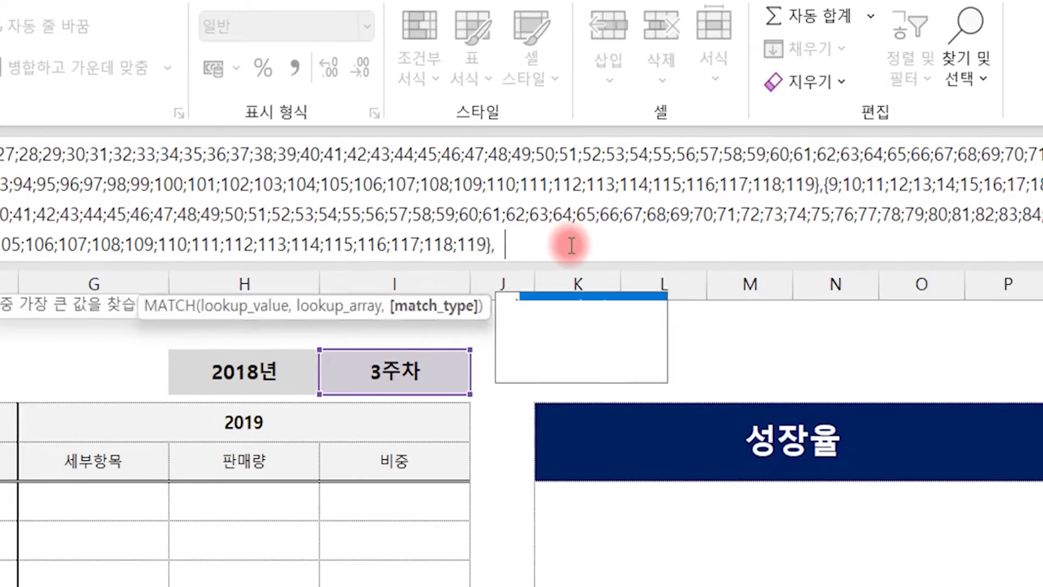
{"action": "type", "text": "0)"}
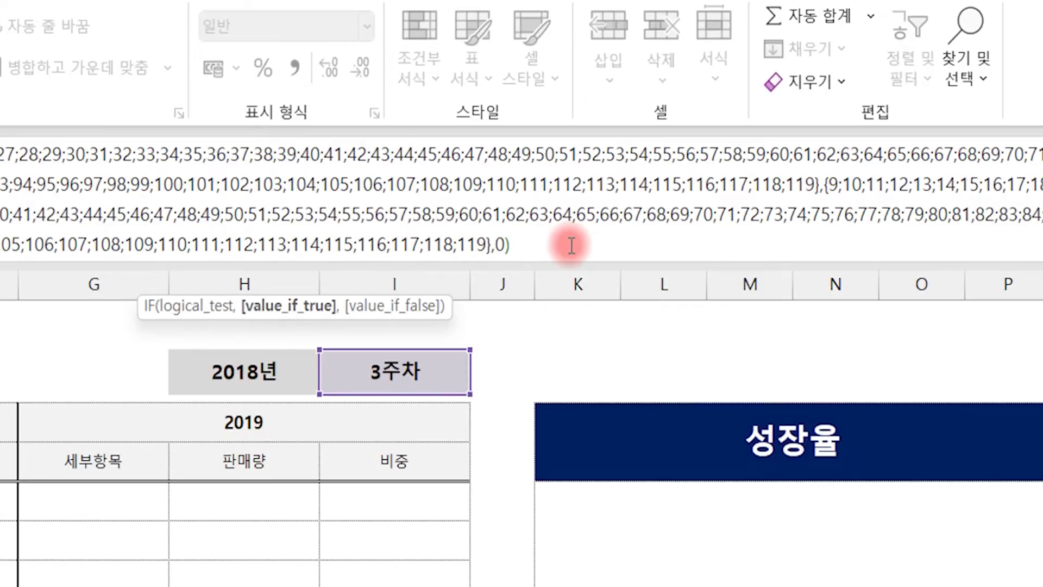
{"action": "type", "text": ","}
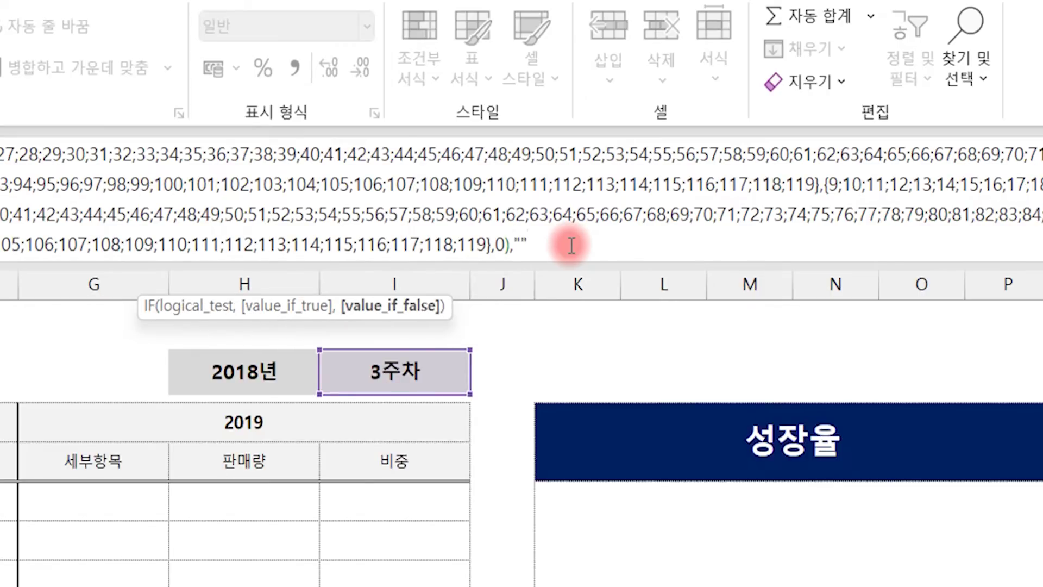
{"action": "type", "text": "\"\")"}
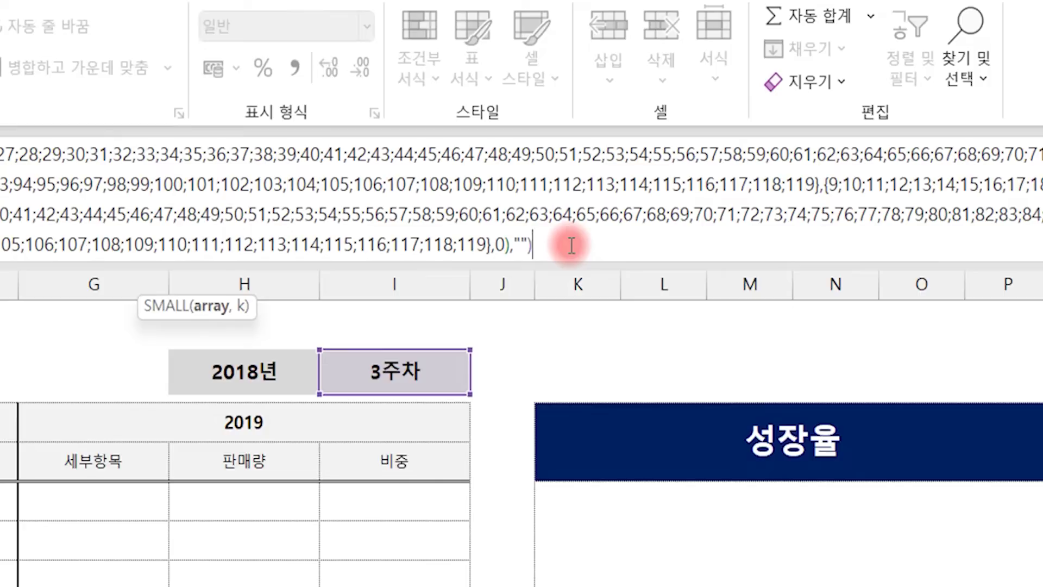
- Add ROWS($A$1:A1) as SMALL's k argument, close the SMALL and INDEX functions, and enter the formula in D6
{"action": "left_click", "coordinate": [217, 309]}
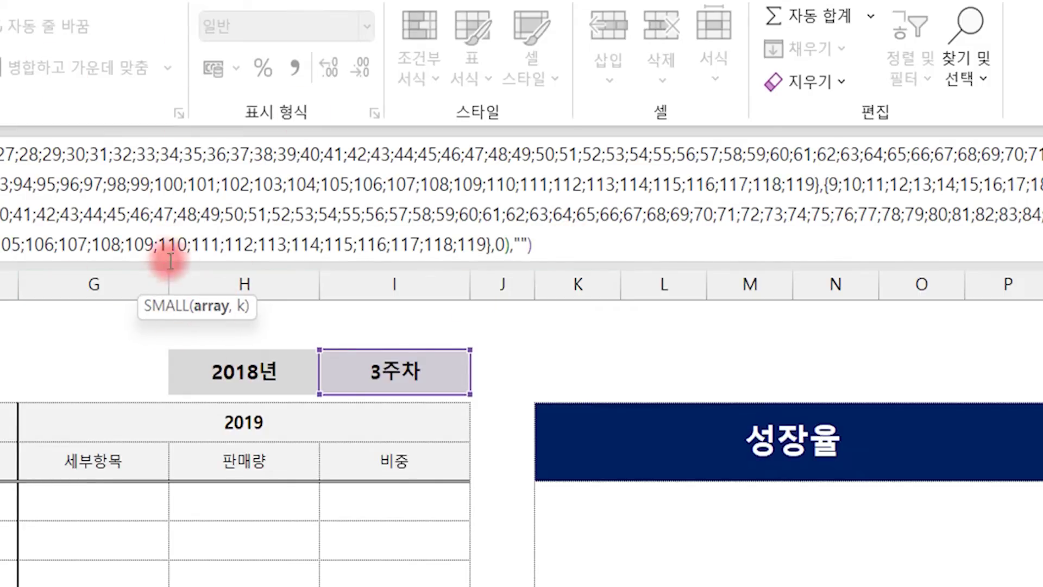
{"action": "left_click", "coordinate": [185, 283]}
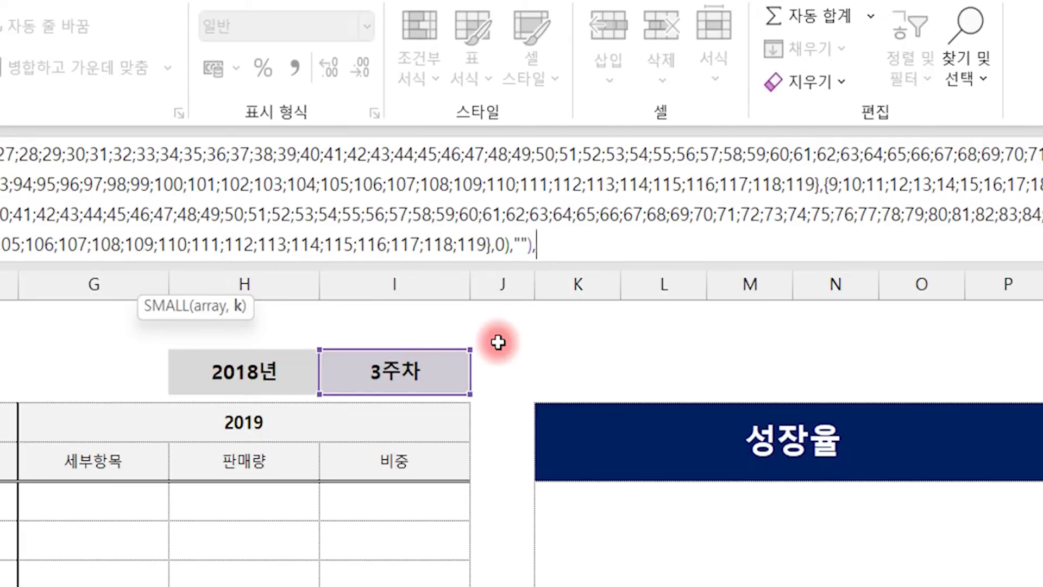
{"action": "type", "text": "rows"}
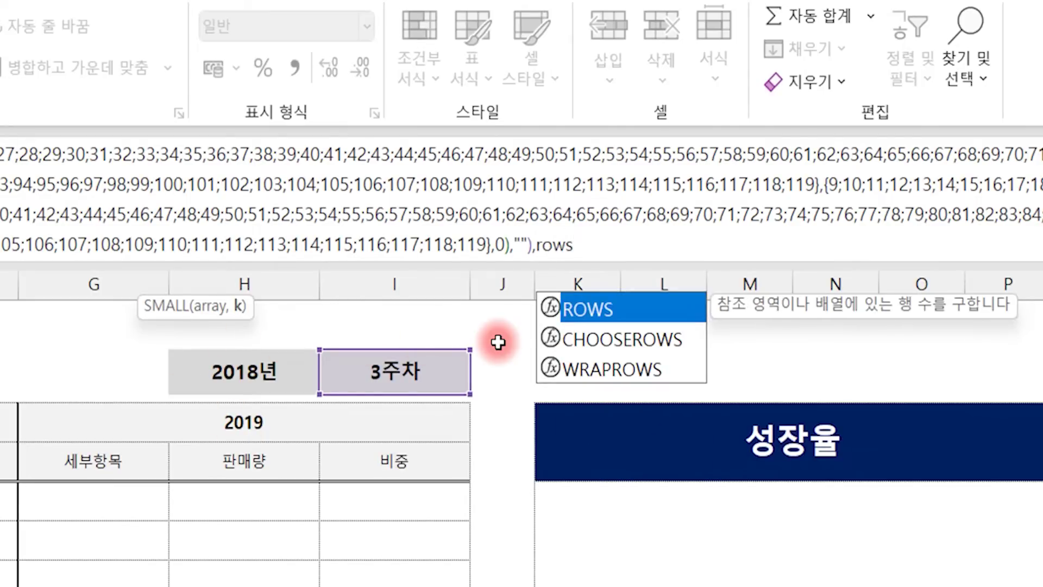
{"action": "type", "text": "(a1"}
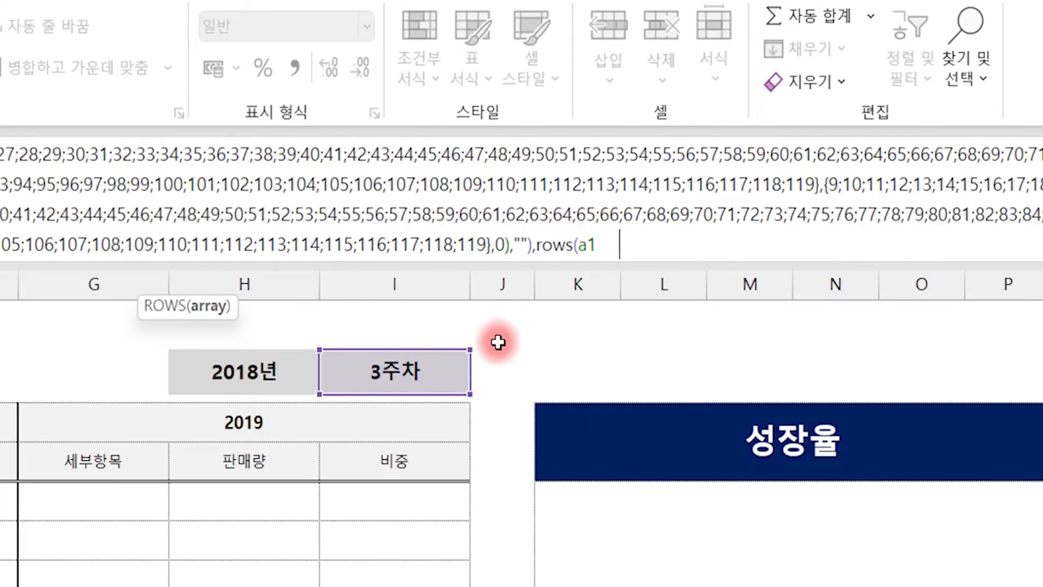
{"action": "key", "text": "BackSpace"}
{"action": "key", "text": "BackSpace"}
{"action": "type", "text": "$A$1:a1)"}
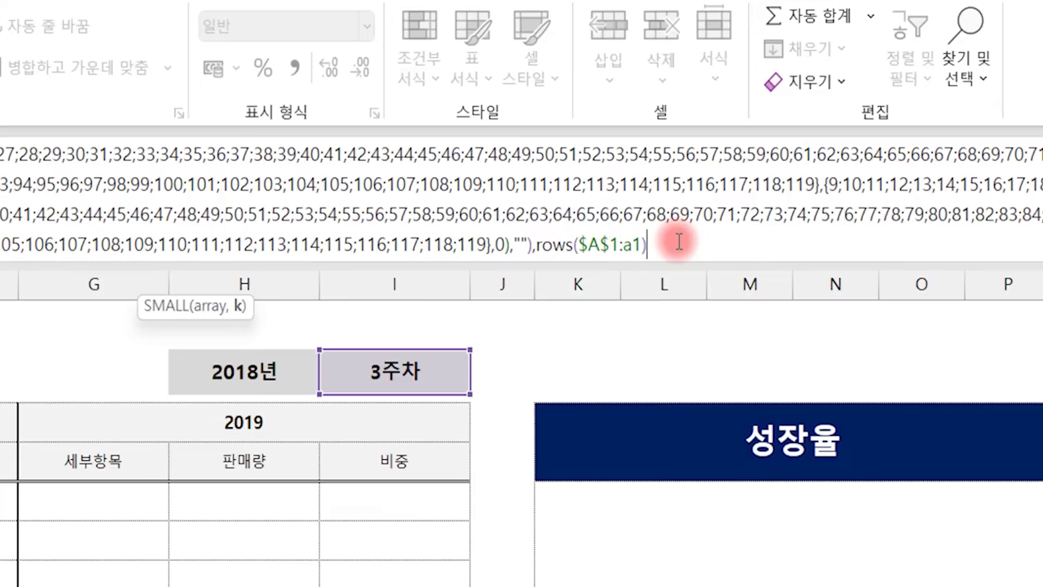
{"action": "type", "text": ")"}
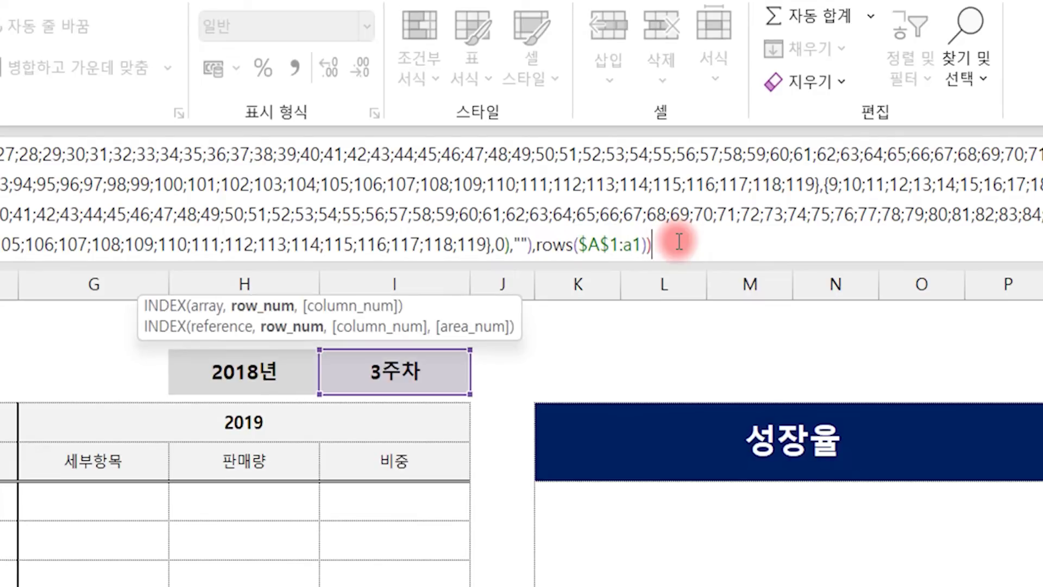
{"action": "type", "text": ")"}
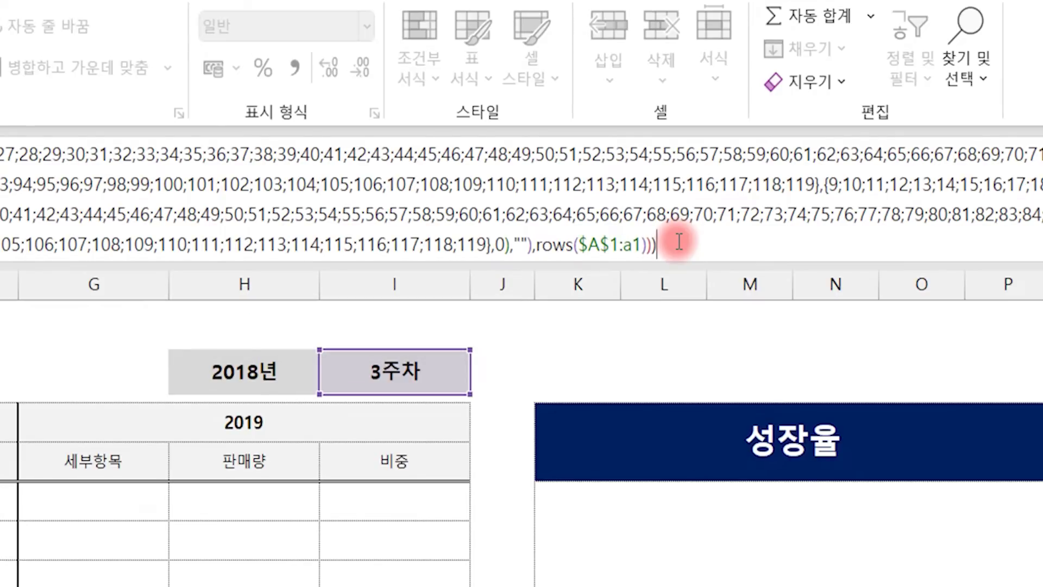
{"action": "key", "text": "Return"}
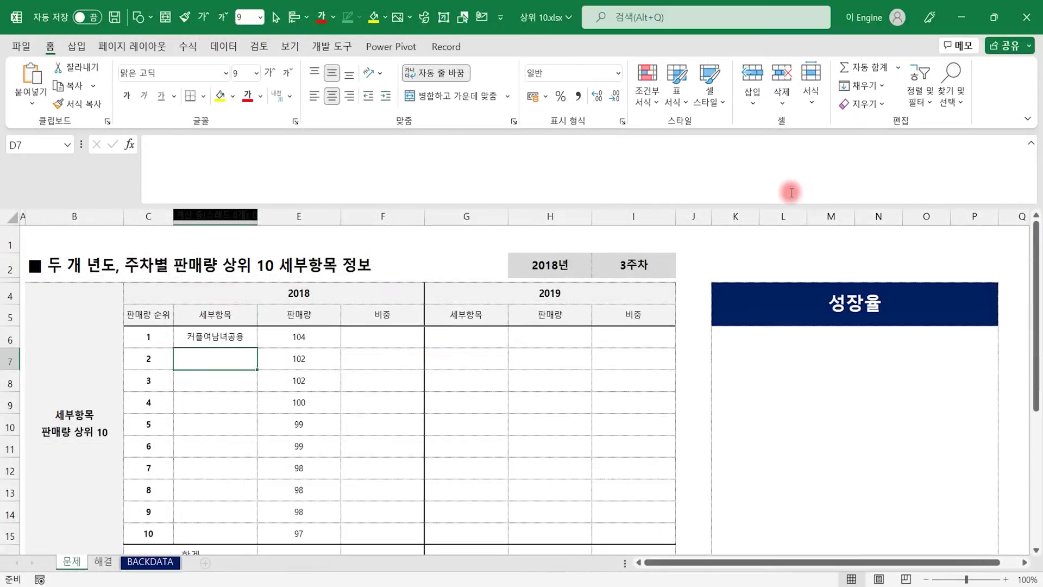
- Fill the D6 formula down through D15 without formatting
{"action": "key", "text": "Up"}
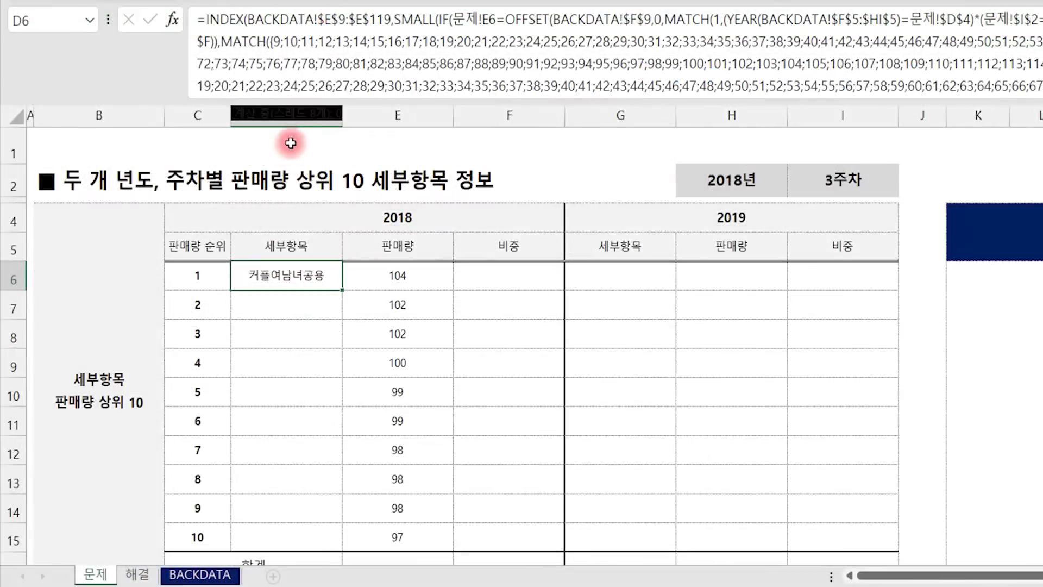
{"action": "left_click", "coordinate": [215, 216]}
{"action": "left_click", "coordinate": [182, 345]}
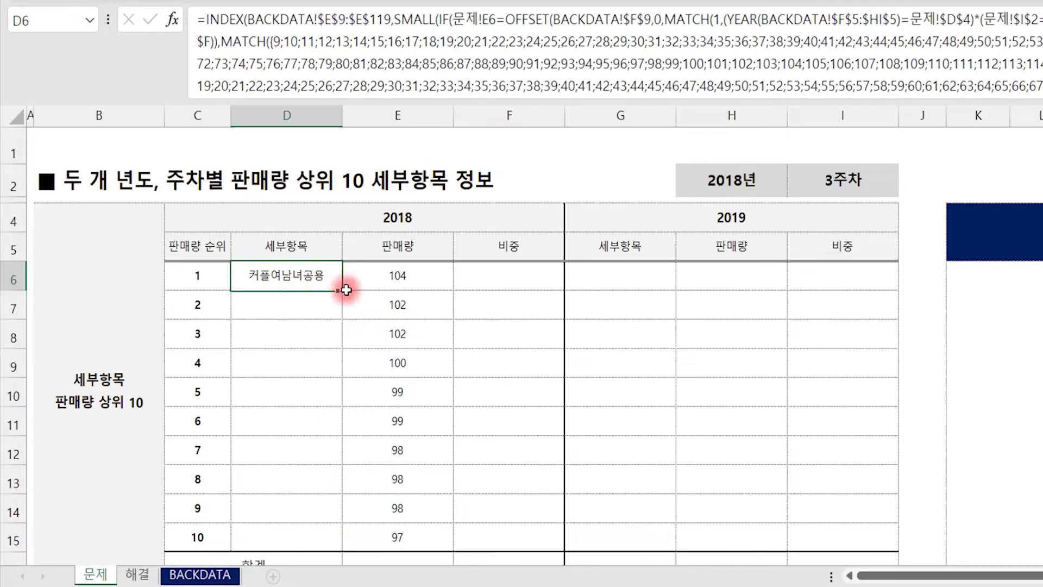
{"action": "left_click_drag", "start_coordinate": [343, 291], "coordinate": [338, 535]}
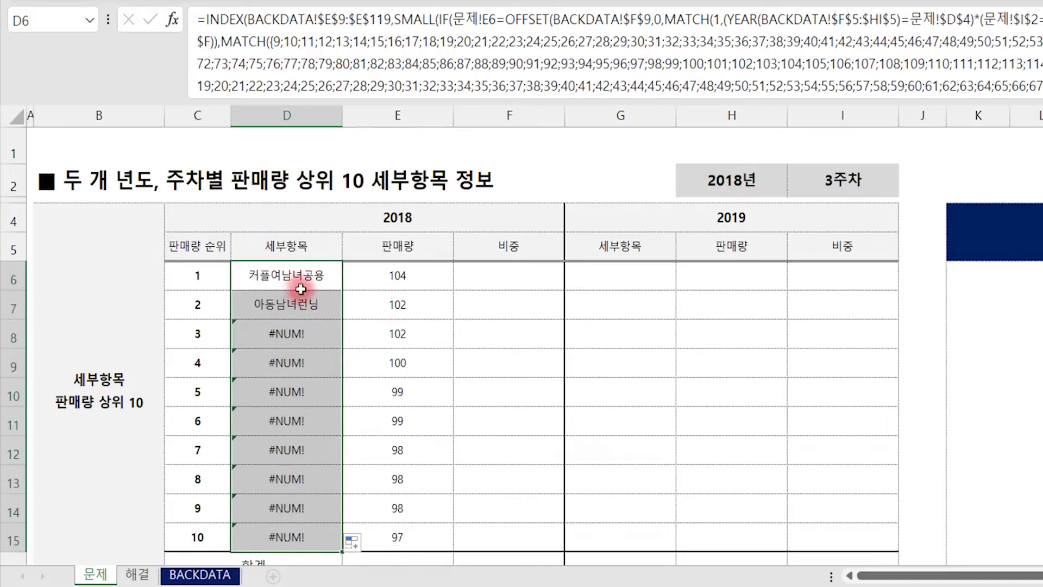
{"action": "left_click", "coordinate": [351, 542]}
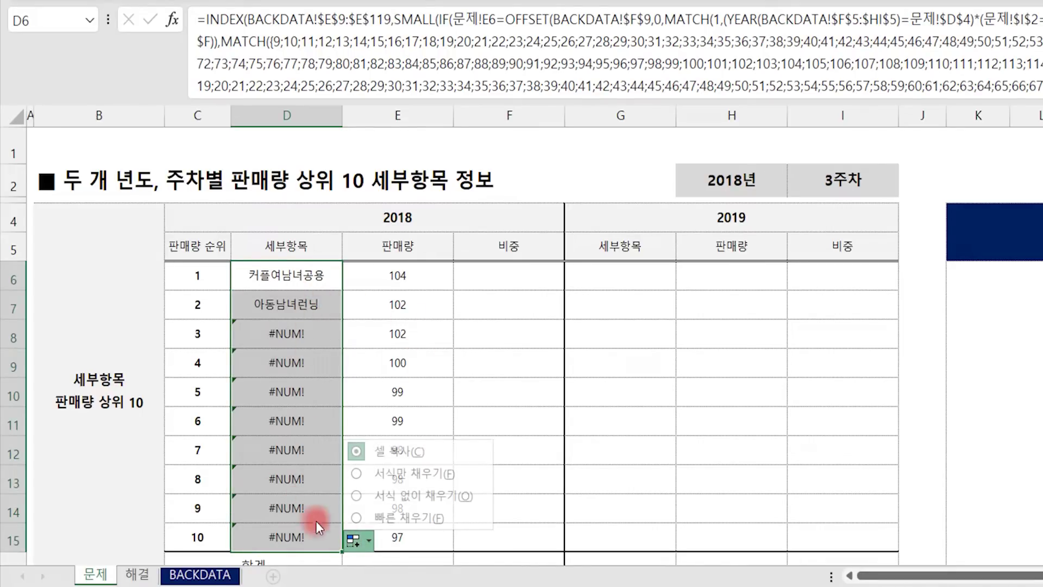
{"action": "left_click", "coordinate": [407, 491]}
- Examine the copied item-name formulas in D6:D15, comparing their E-column references with the sales quantities
{"action": "left_click", "coordinate": [421, 356]}
{"action": "left_click", "coordinate": [392, 283]}
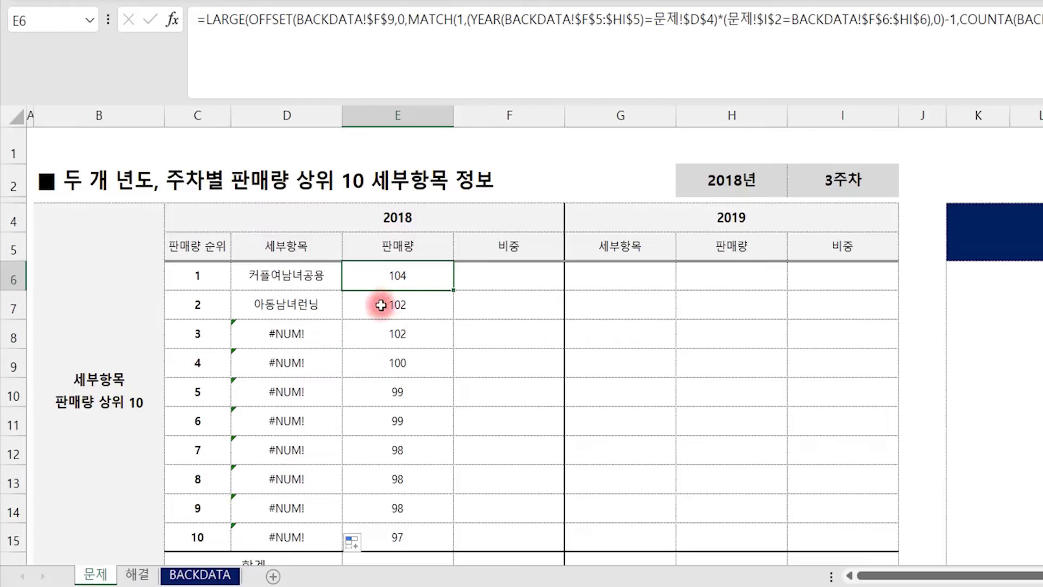
{"action": "left_click", "coordinate": [285, 286]}
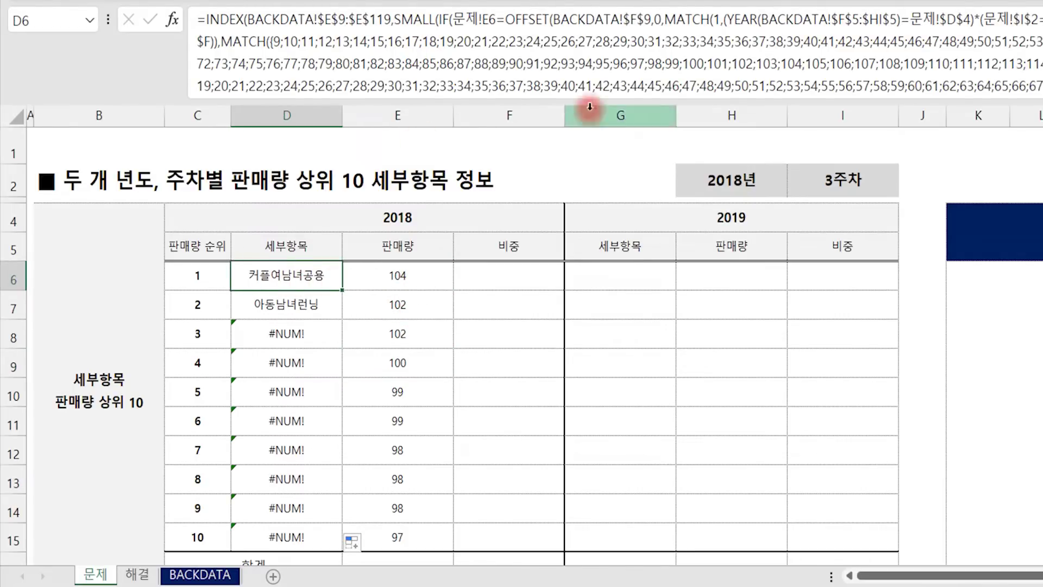
{"action": "double_click", "coordinate": [292, 286]}
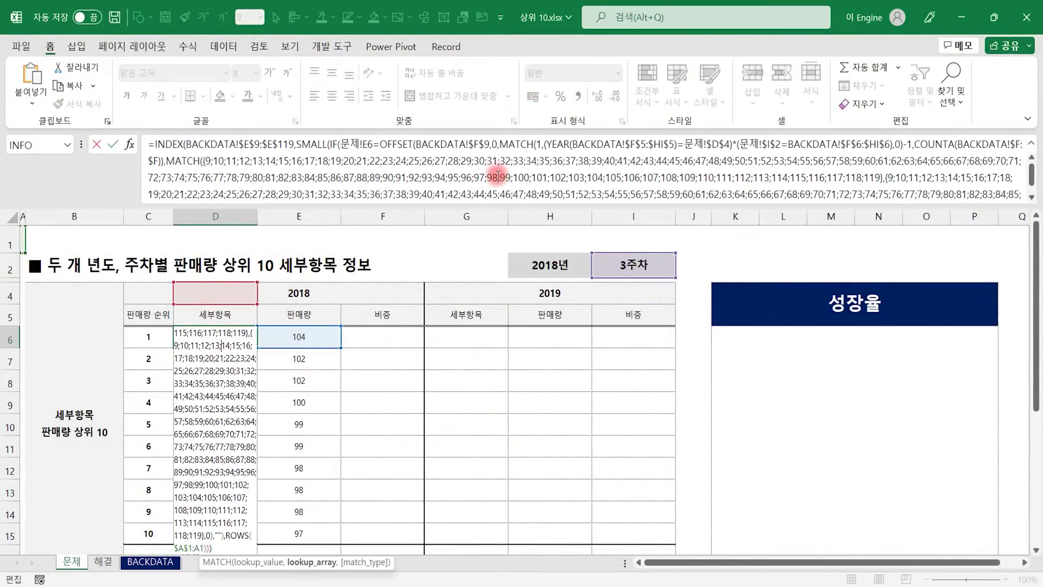
{"action": "left_click", "coordinate": [238, 358]}
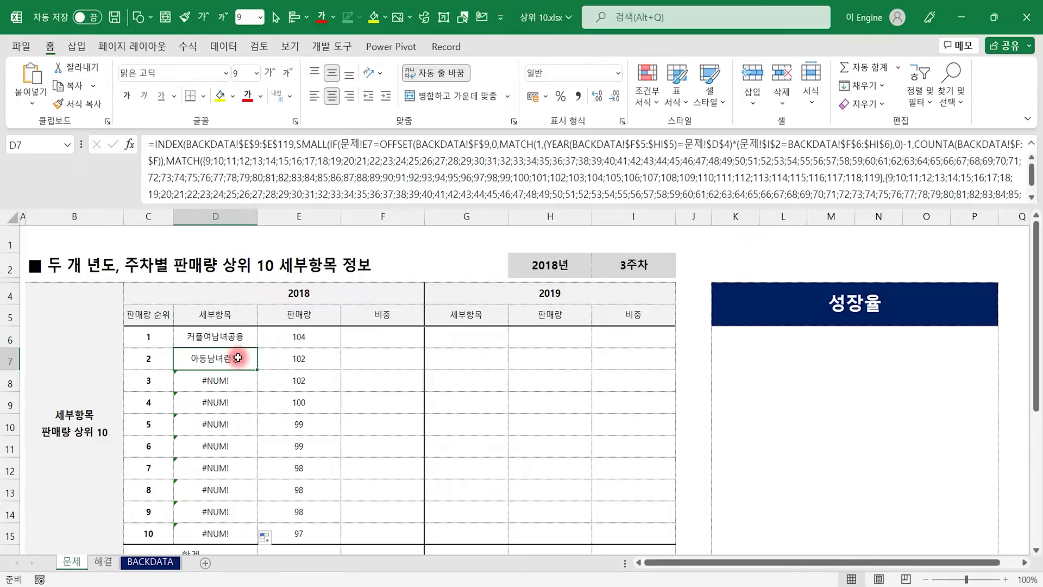
{"action": "left_click", "coordinate": [235, 380]}
{"action": "left_click", "coordinate": [232, 402]}
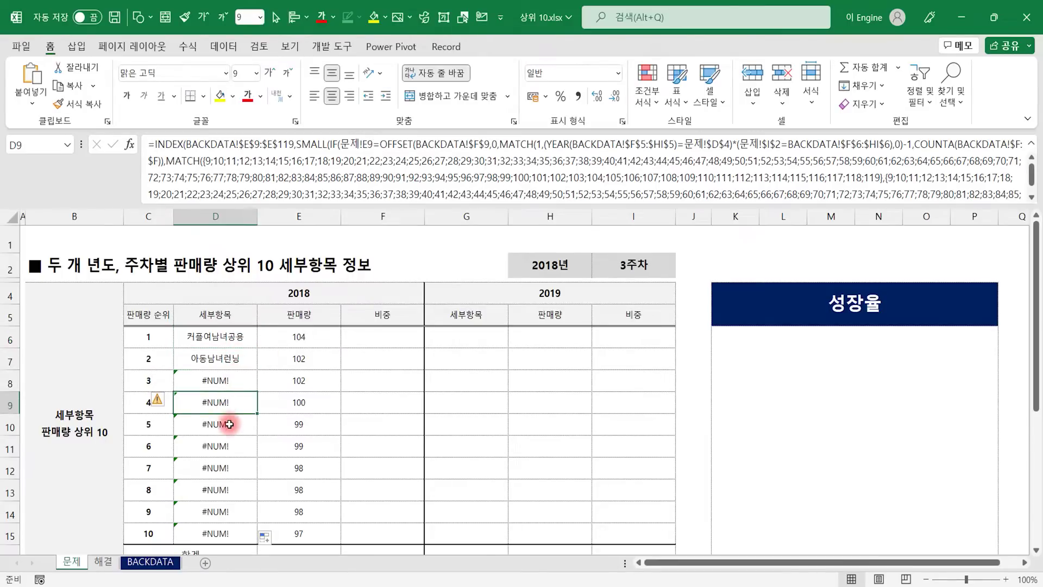
{"action": "left_click", "coordinate": [231, 424]}
{"action": "left_click", "coordinate": [231, 446]}
{"action": "left_click", "coordinate": [231, 469]}
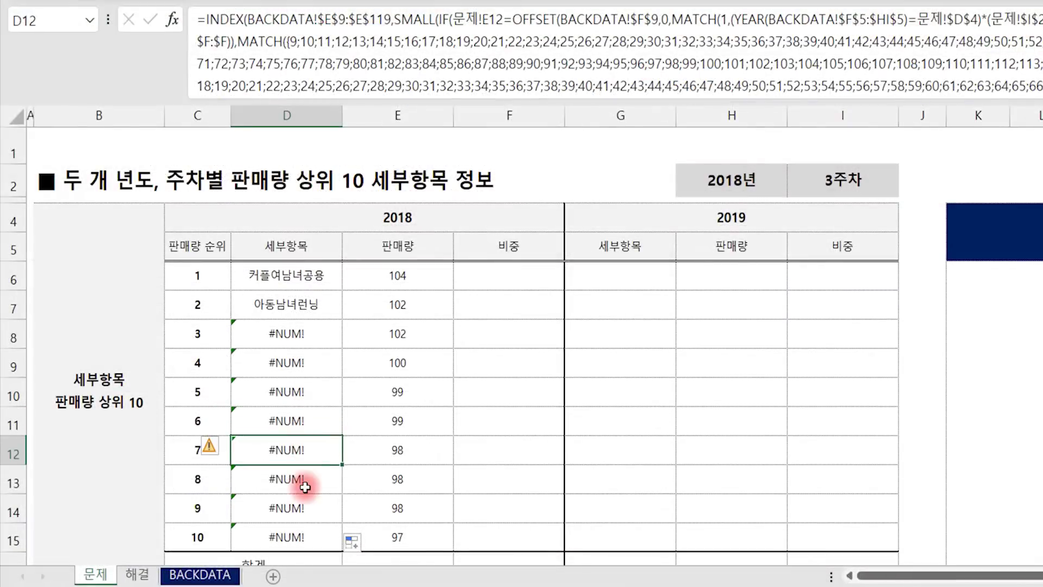
{"action": "left_click", "coordinate": [305, 487]}
{"action": "left_click", "coordinate": [299, 508]}
{"action": "left_click", "coordinate": [291, 535]}
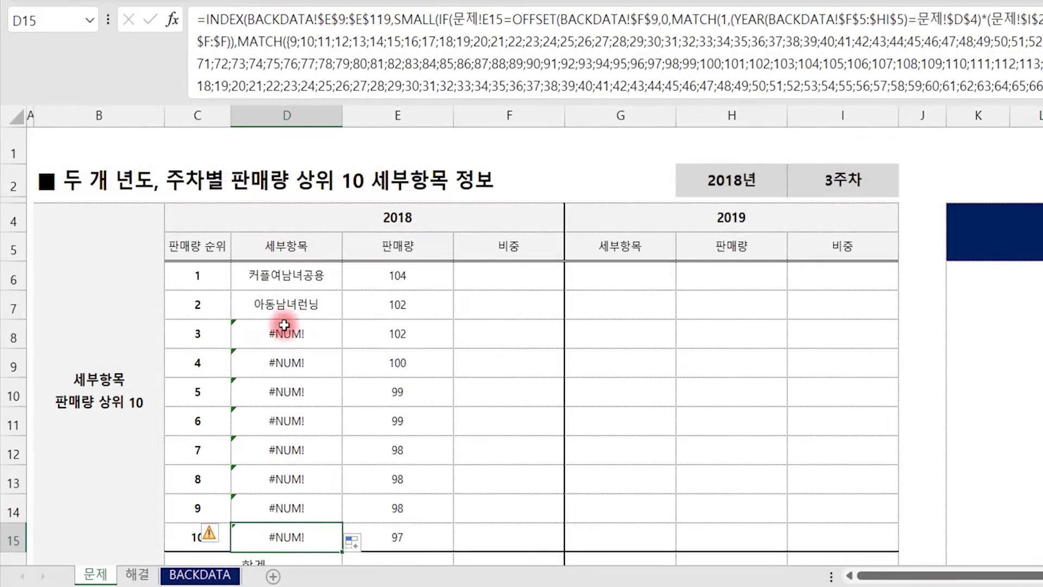
{"action": "left_click", "coordinate": [320, 271]}
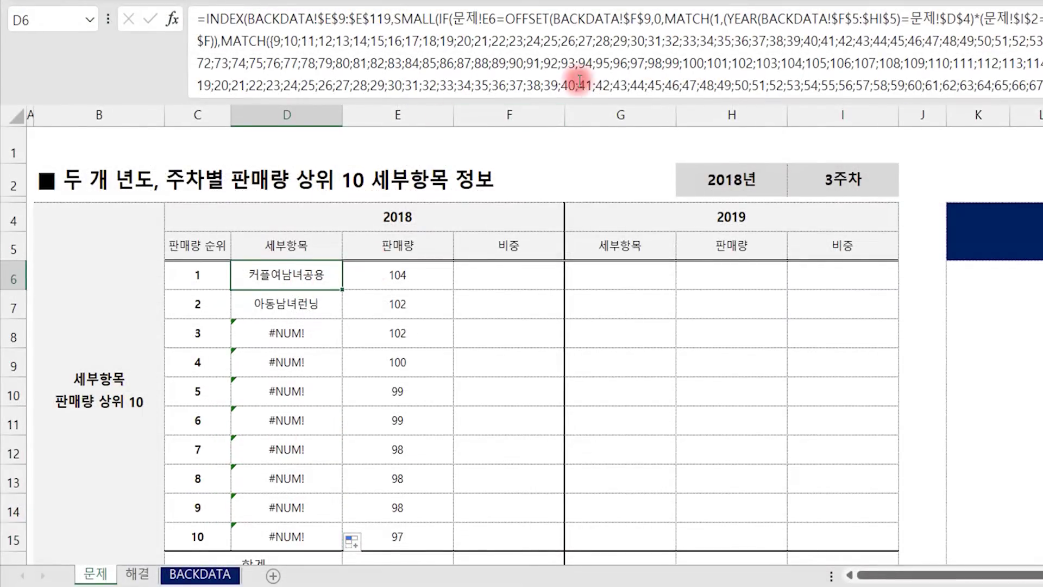
- Copy the IF logical test, 문제!E6=OFFSET(…), from the D6 formula and leave the formula unchanged
{"action": "left_click_drag", "start_coordinate": [457, 19], "coordinate": [978, 20]}
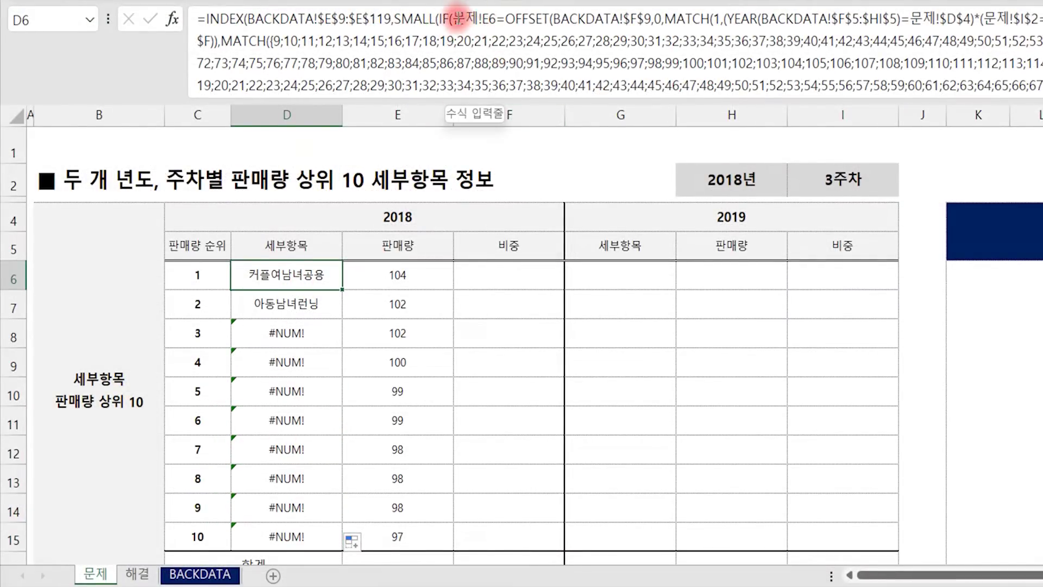
{"action": "left_click_drag", "start_coordinate": [731, 144], "coordinate": [162, 162]}
{"action": "key", "text": "ctrl+c"}
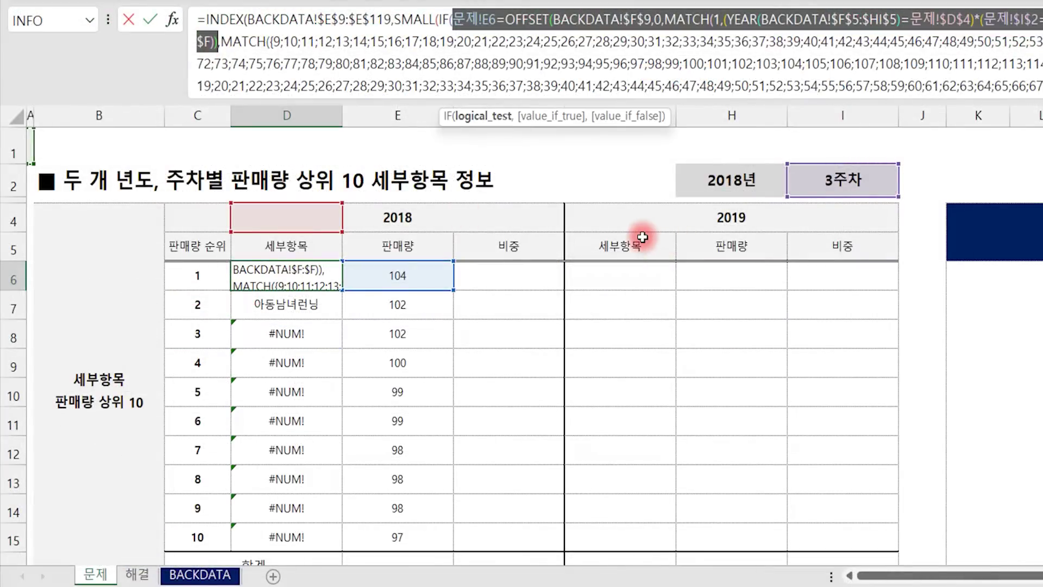
{"action": "key", "text": "Escape"}
- Enter the copied logical test as a standalone formula in D24 below the table to show its array
{"action": "scroll", "coordinate": [531, 268], "scroll_direction": "down", "scroll_amount": 5}
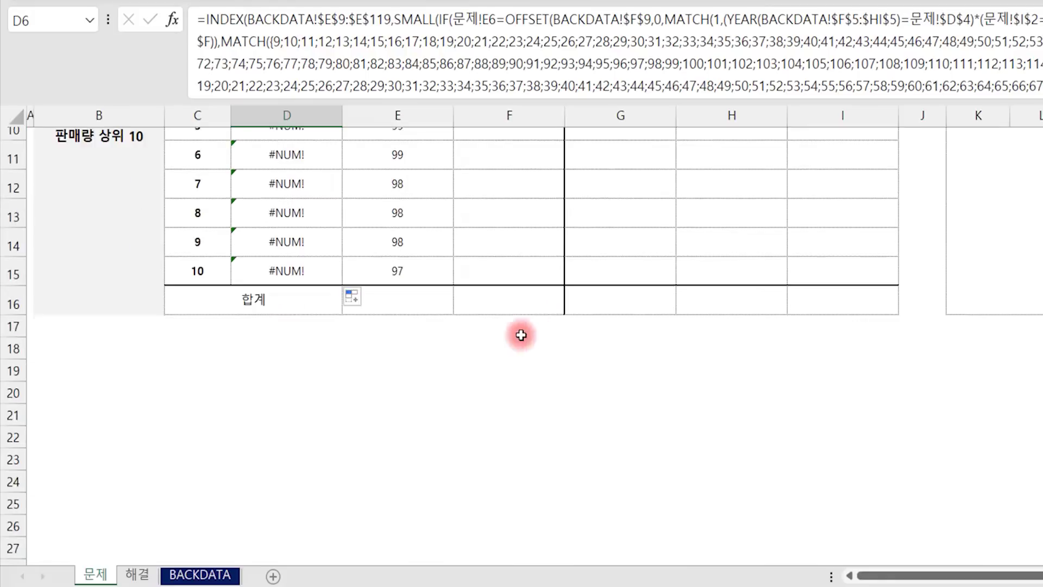
{"action": "left_click", "coordinate": [294, 280]}
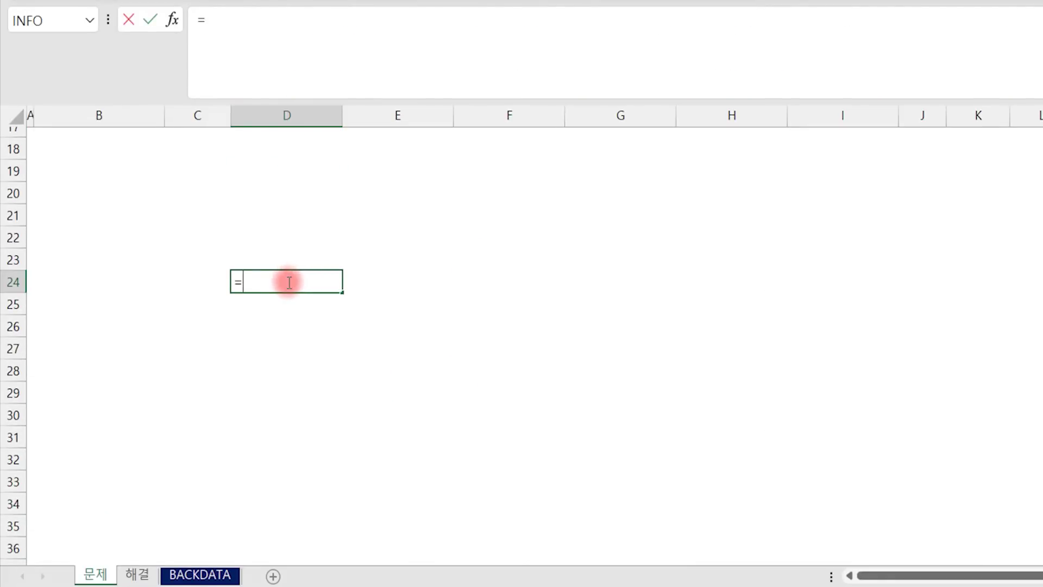
{"action": "type", "text": "="}
{"action": "key", "text": "ctrl+v"}
{"action": "key", "text": "Tab"}
{"action": "left_click", "coordinate": [287, 281]}
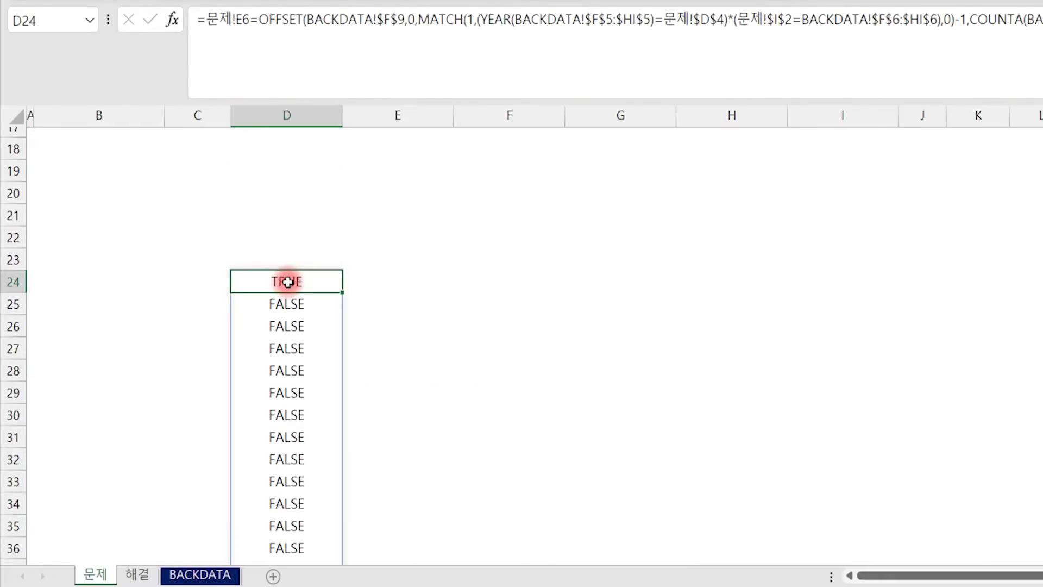
- Examine the TRUE/FALSE array spilled down from D24, then compare E6's sales quantity with the item-name formula in D6
{"action": "scroll", "coordinate": [302, 303], "scroll_direction": "down", "scroll_amount": 12}
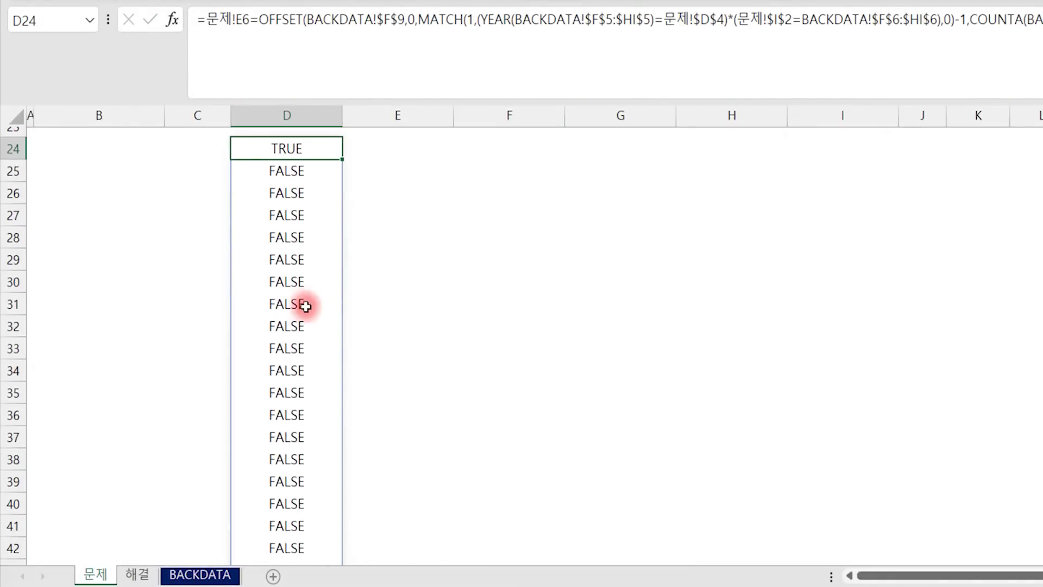
{"action": "scroll", "coordinate": [306, 321], "scroll_direction": "down", "scroll_amount": 19}
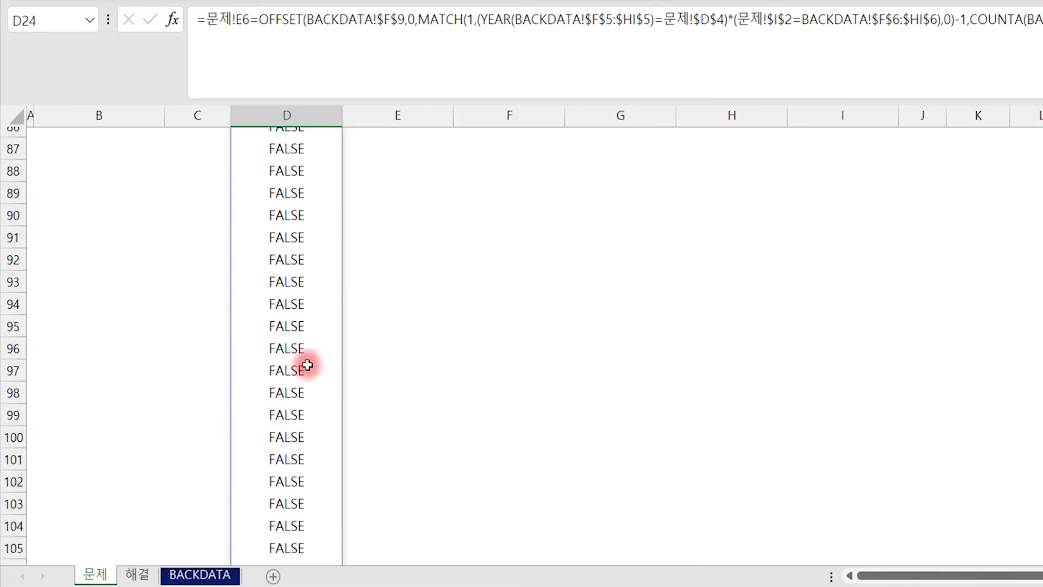
{"action": "scroll", "coordinate": [309, 394], "scroll_direction": "down", "scroll_amount": 4}
{"action": "scroll", "coordinate": [312, 394], "scroll_direction": "up", "scroll_amount": 20}
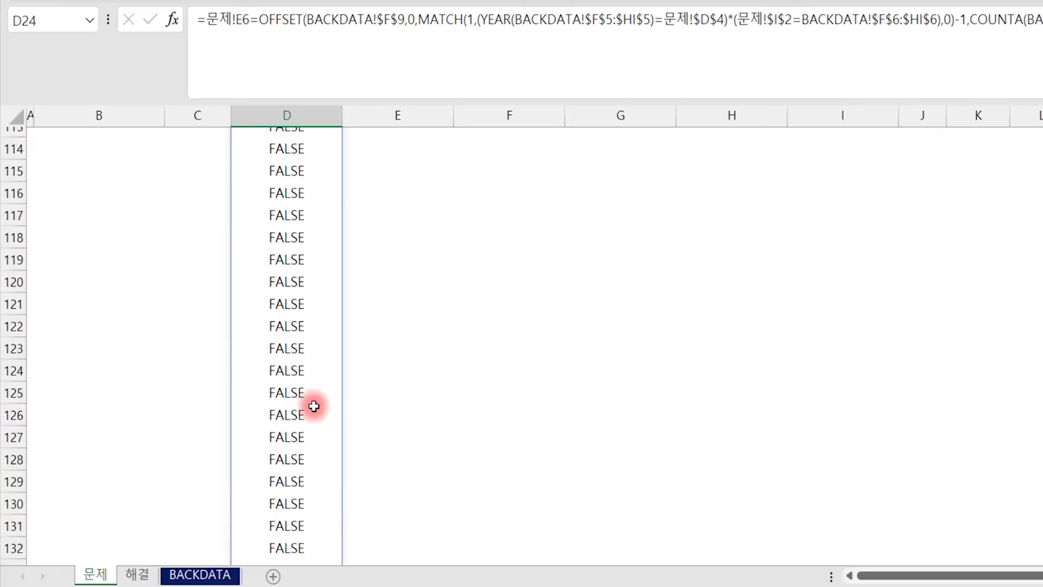
{"action": "scroll", "coordinate": [312, 404], "scroll_direction": "up", "scroll_amount": 14}
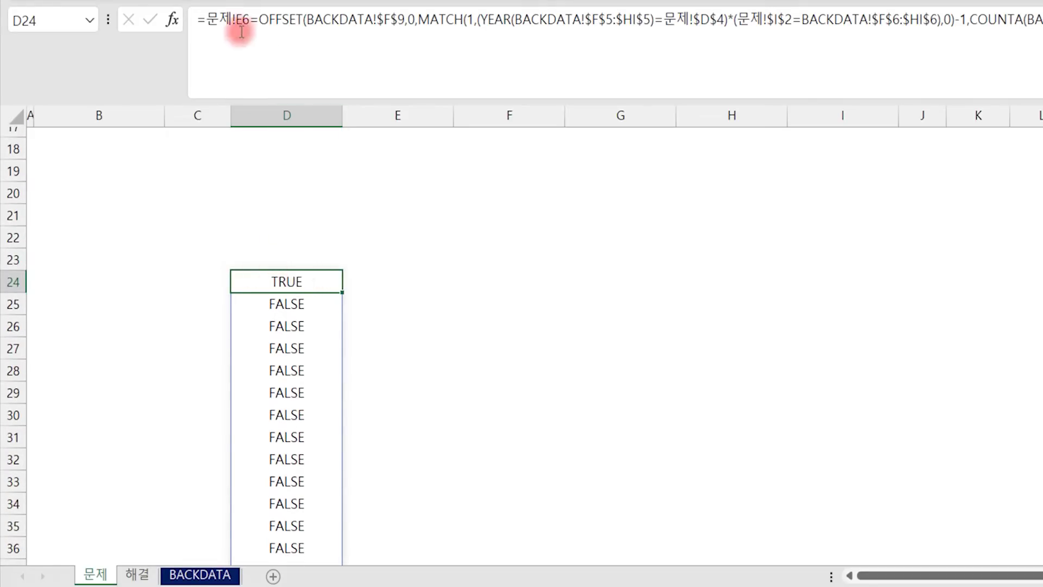
{"action": "scroll", "coordinate": [375, 337], "scroll_direction": "up", "scroll_amount": 6}
{"action": "left_click", "coordinate": [412, 275]}
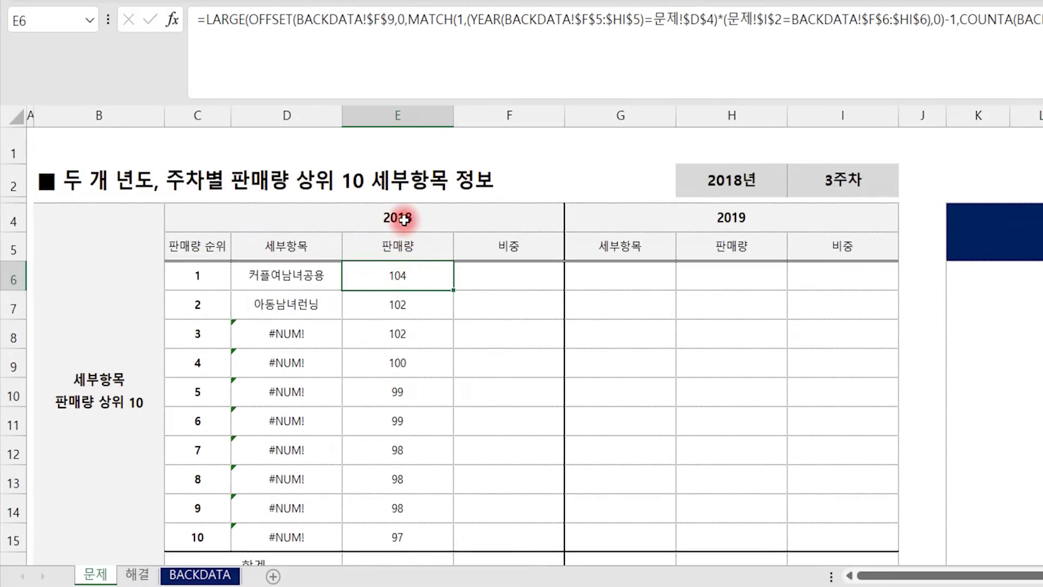
{"action": "left_click", "coordinate": [300, 285]}
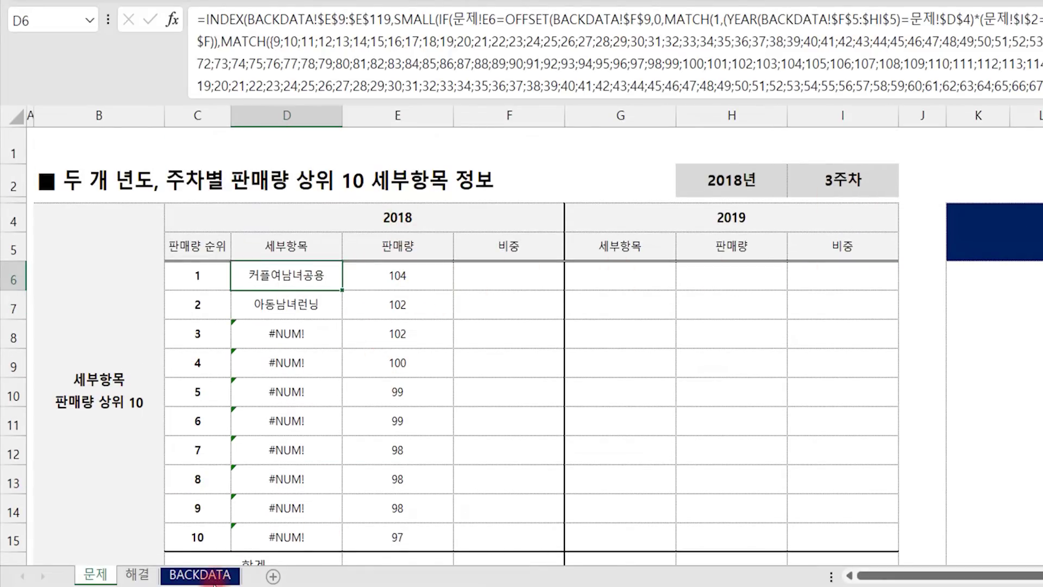
- Check the 3주차 sales quantities and their item names at the start of the BACKDATA list, then return to the 문제 sheet
{"action": "left_click", "coordinate": [215, 580]}
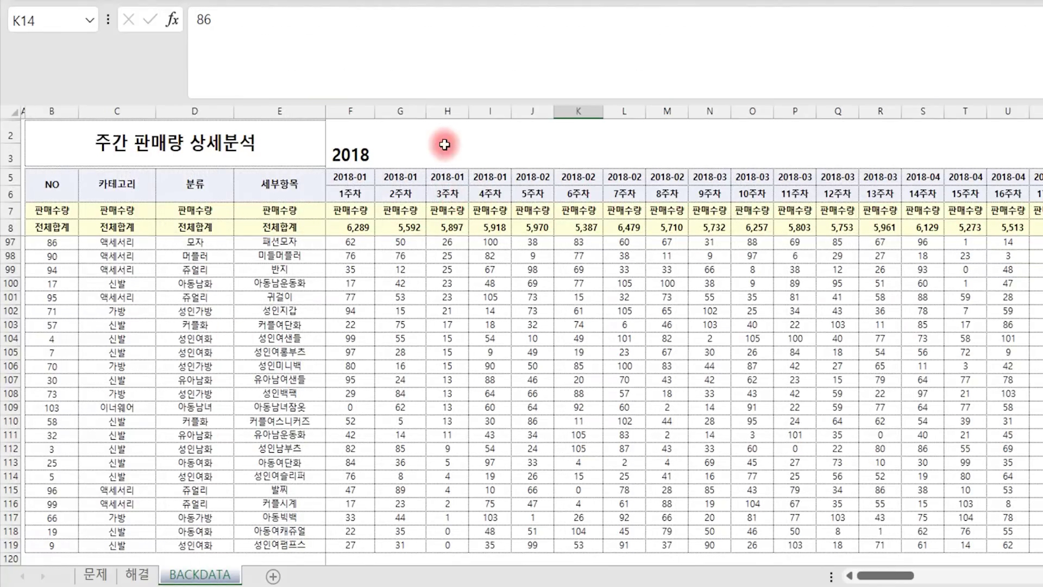
{"action": "left_click", "coordinate": [447, 176]}
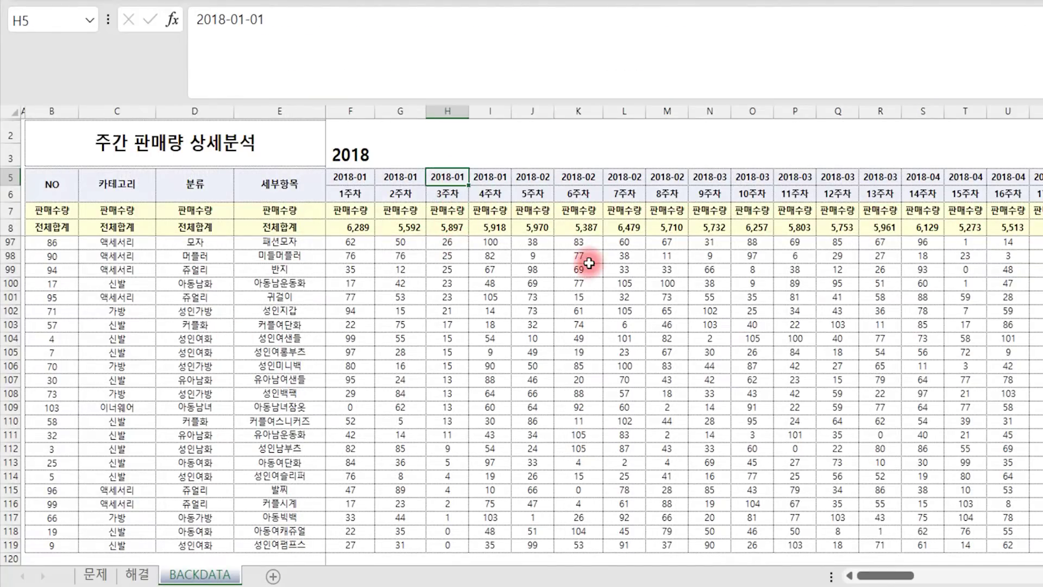
{"action": "key", "text": "Down"}
{"action": "key", "text": "Down"}
{"action": "key", "text": "Down"}
{"action": "key", "text": "Down"}
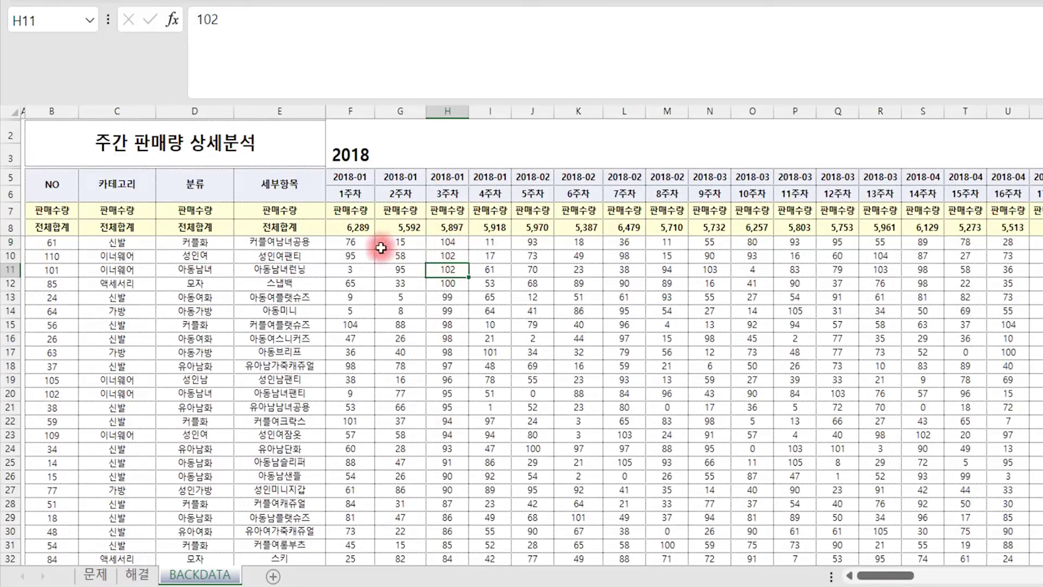
{"action": "left_click", "coordinate": [269, 245]}
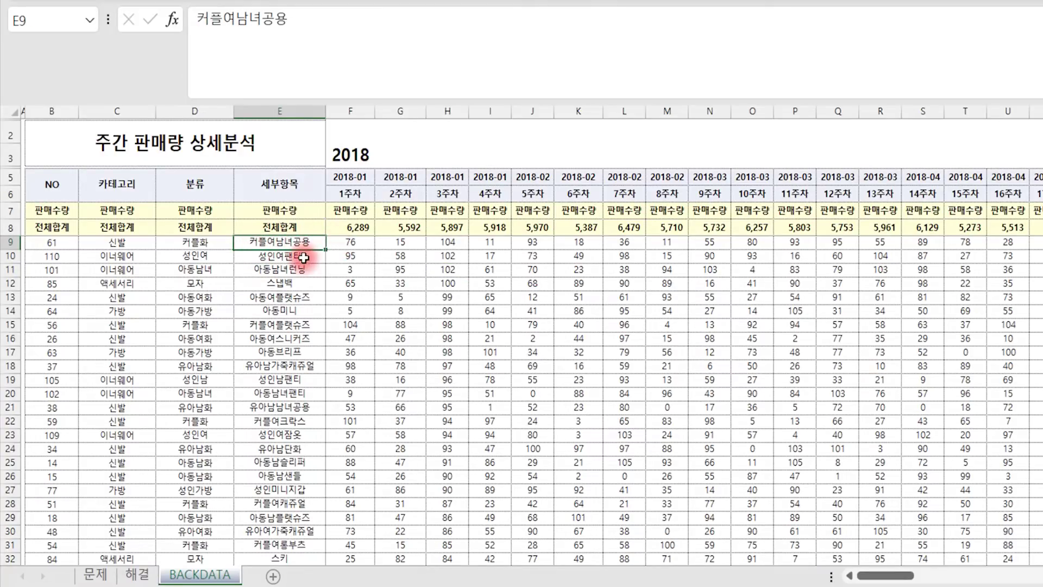
{"action": "left_click", "coordinate": [95, 574]}
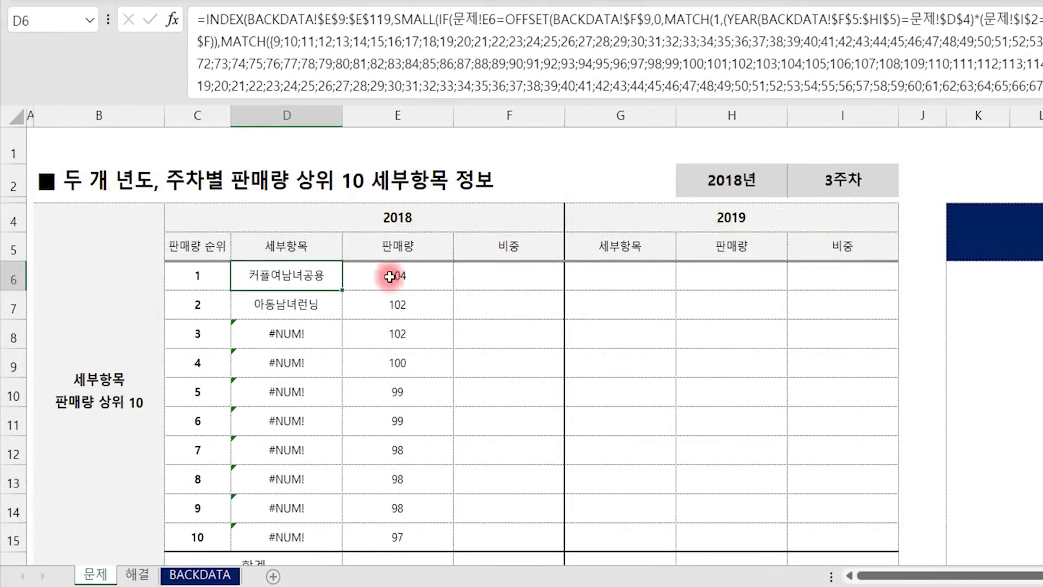
- Evaluate the ROWS($A$1:A2) argument inside the D7 formula, then restore it and leave the formula unchanged
{"action": "left_click", "coordinate": [317, 303]}
{"action": "left_click", "coordinate": [399, 300]}
{"action": "left_click", "coordinate": [280, 309]}
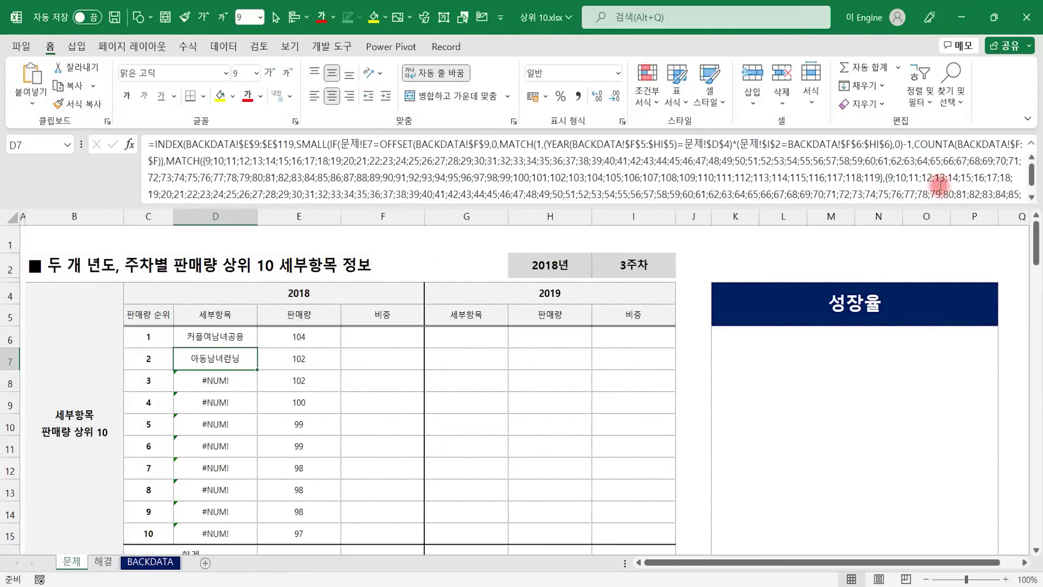
{"action": "left_click_drag", "start_coordinate": [1031, 177], "coordinate": [1028, 196]}
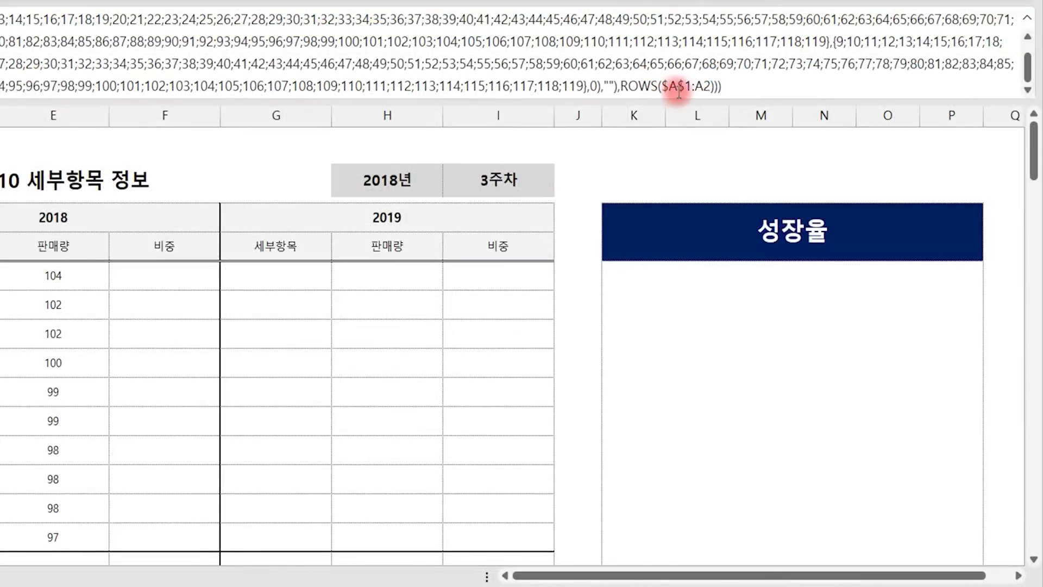
{"action": "left_click_drag", "start_coordinate": [622, 85], "coordinate": [707, 86]}
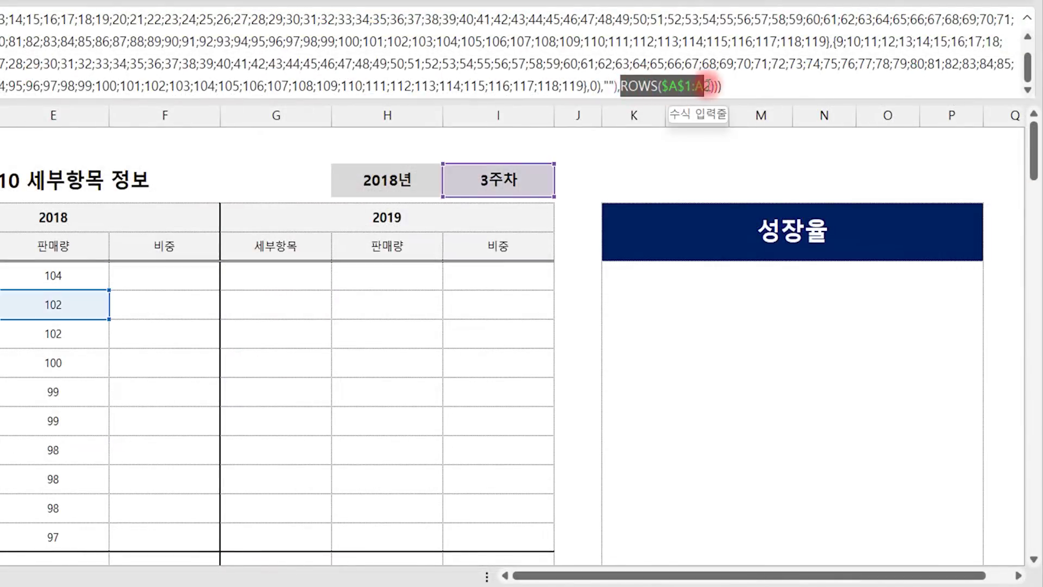
{"action": "key", "text": "F9"}
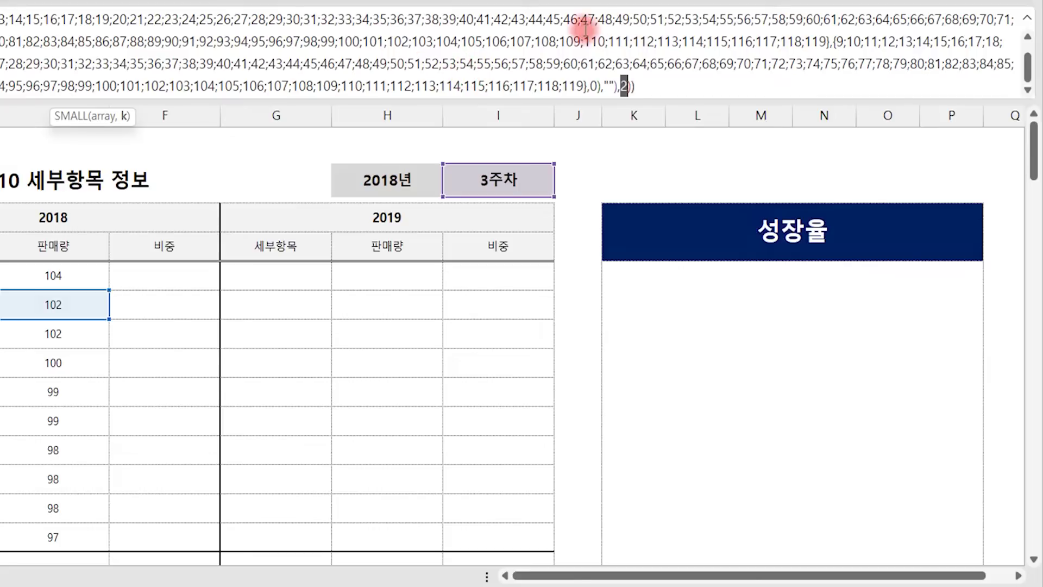
{"action": "key", "text": "ctrl+z"}
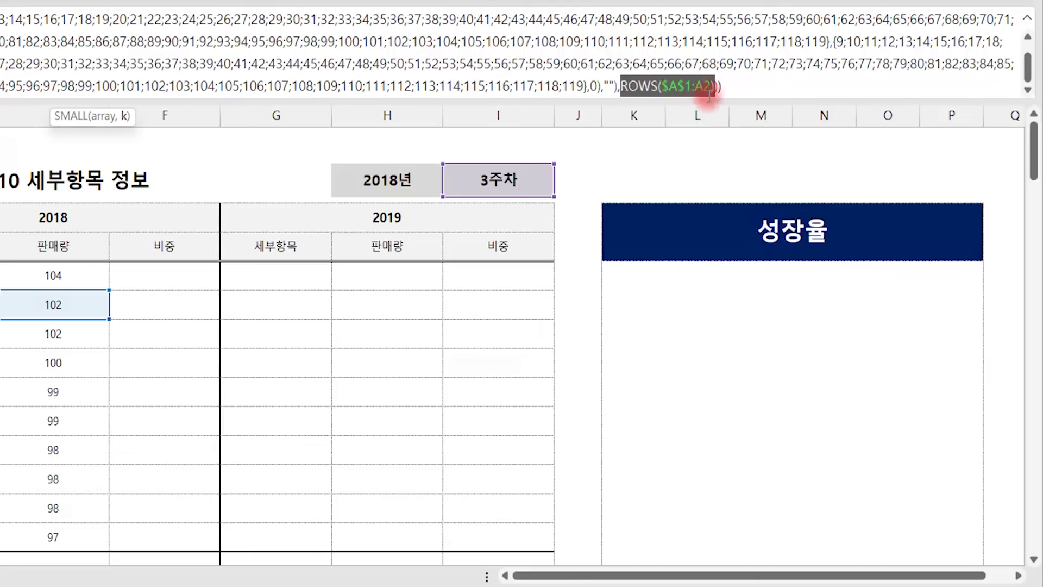
{"action": "key", "text": "End"}
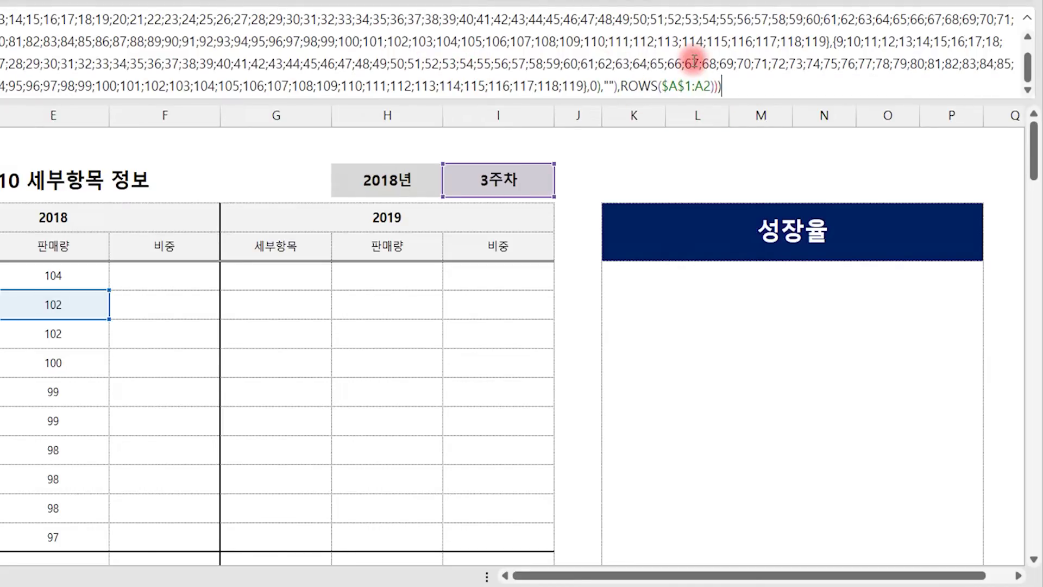
{"action": "left_click", "coordinate": [427, 41]}
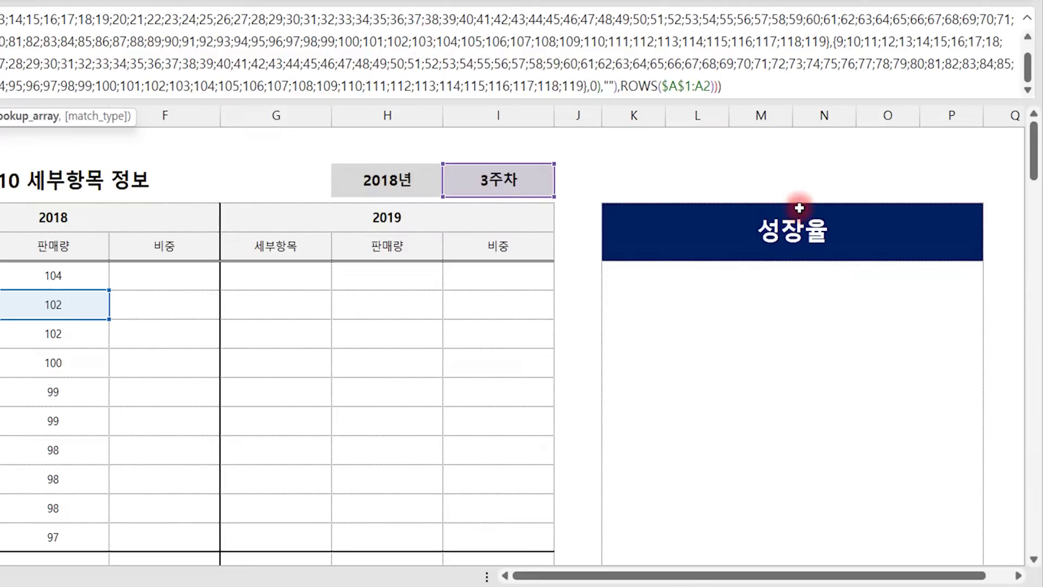
{"action": "key", "text": "ctrl+z"}
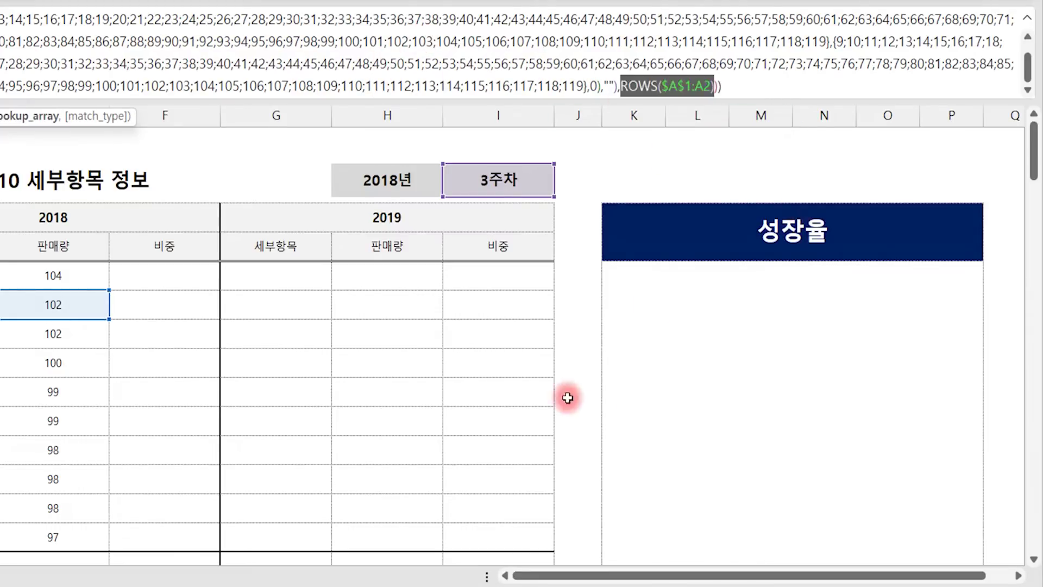
{"action": "key", "text": "Escape"}
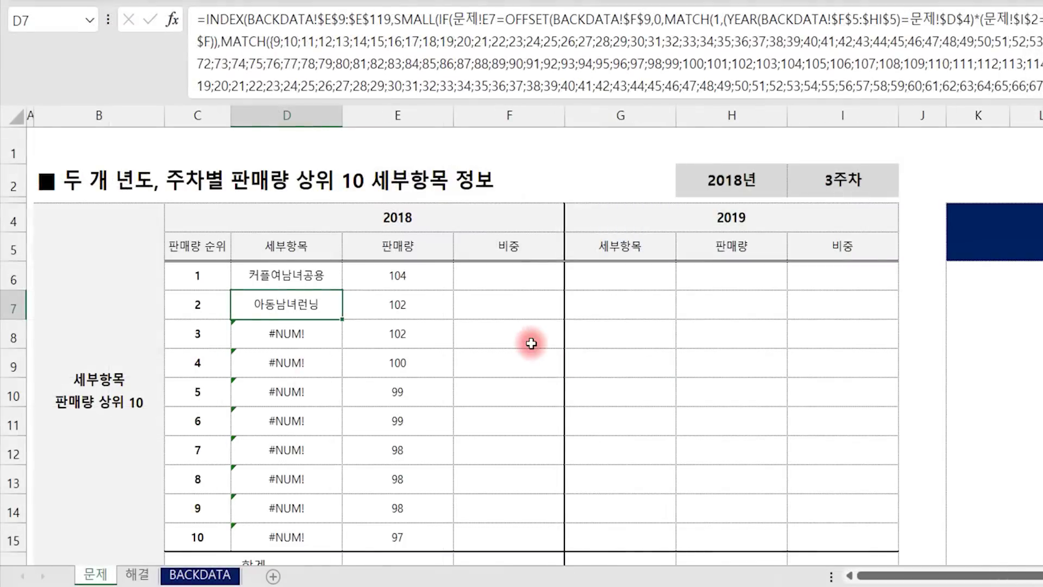
- Compare the E7 sales quantity with the D7 formula's closing ROWS($A$1:A2) argument
{"action": "left_click", "coordinate": [383, 304]}
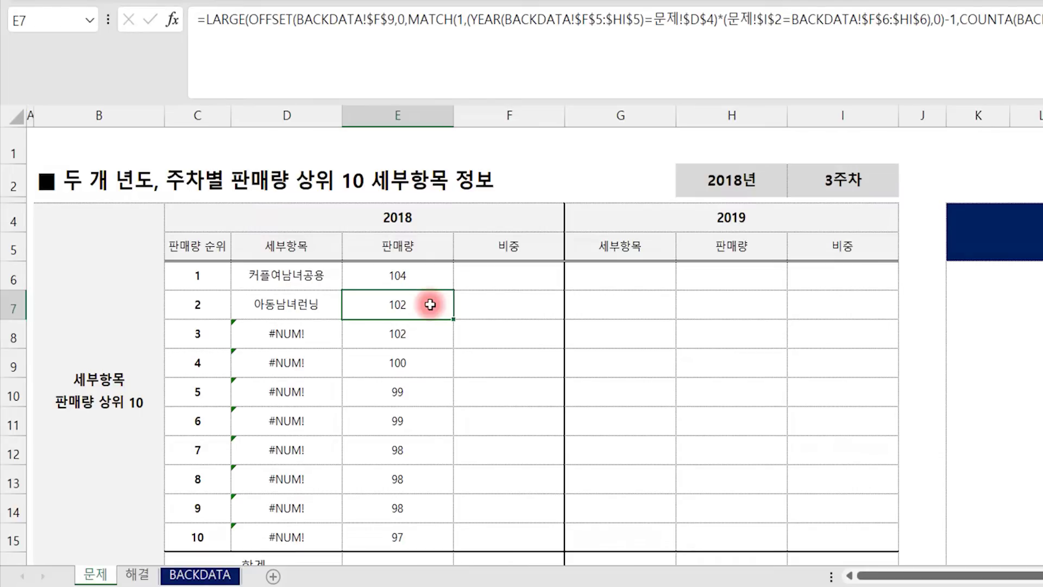
{"action": "left_click", "coordinate": [294, 304]}
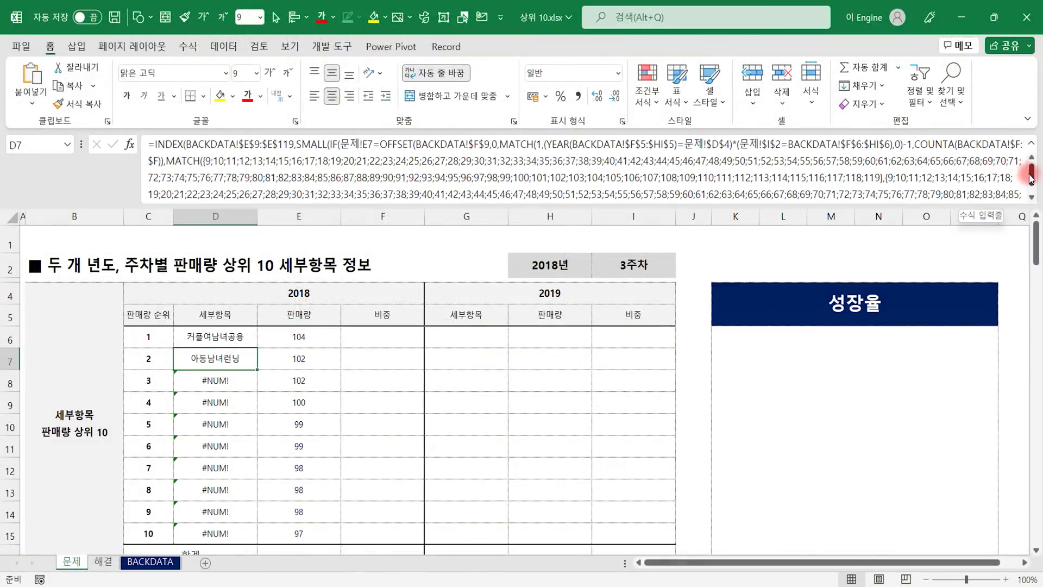
{"action": "left_click_drag", "start_coordinate": [1030, 179], "coordinate": [1032, 193]}
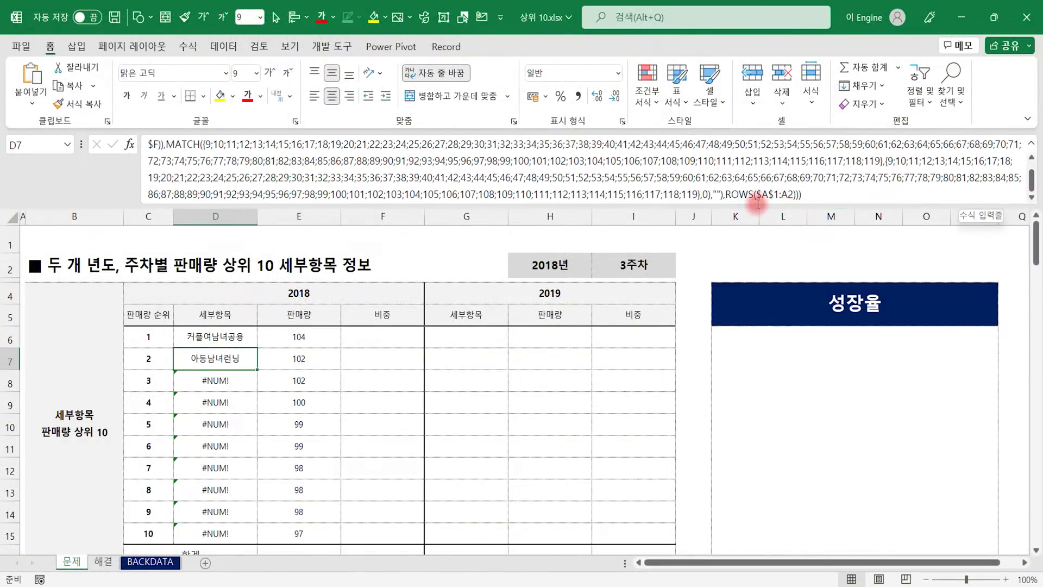
{"action": "left_click", "coordinate": [224, 358]}
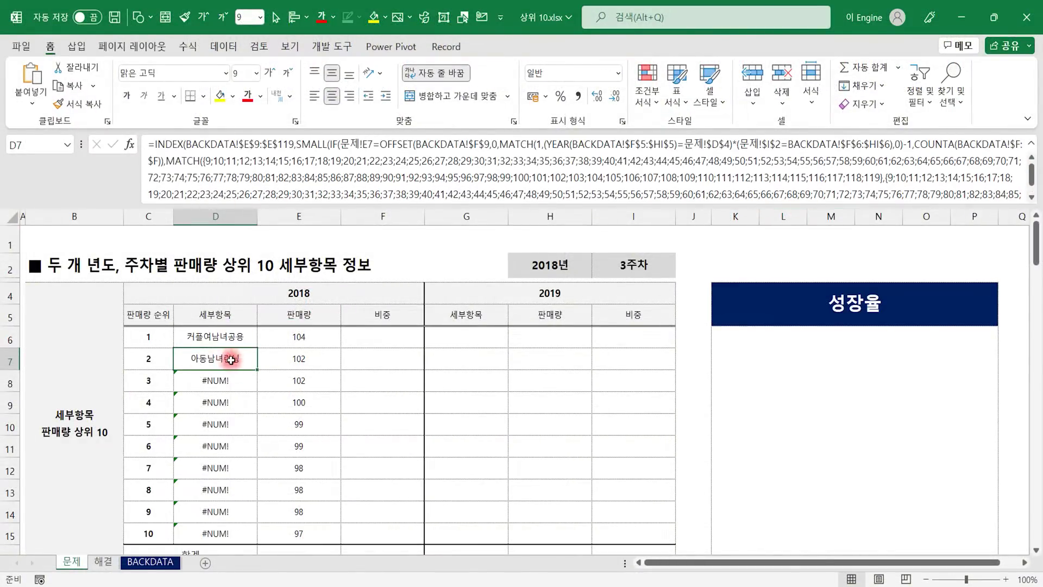
- Compare the BACKDATA items 성인여팬티 and 아동남녀런닝 against their 3주차 sales quantities, then return to the 문제 sheet
{"action": "left_click", "coordinate": [163, 555]}
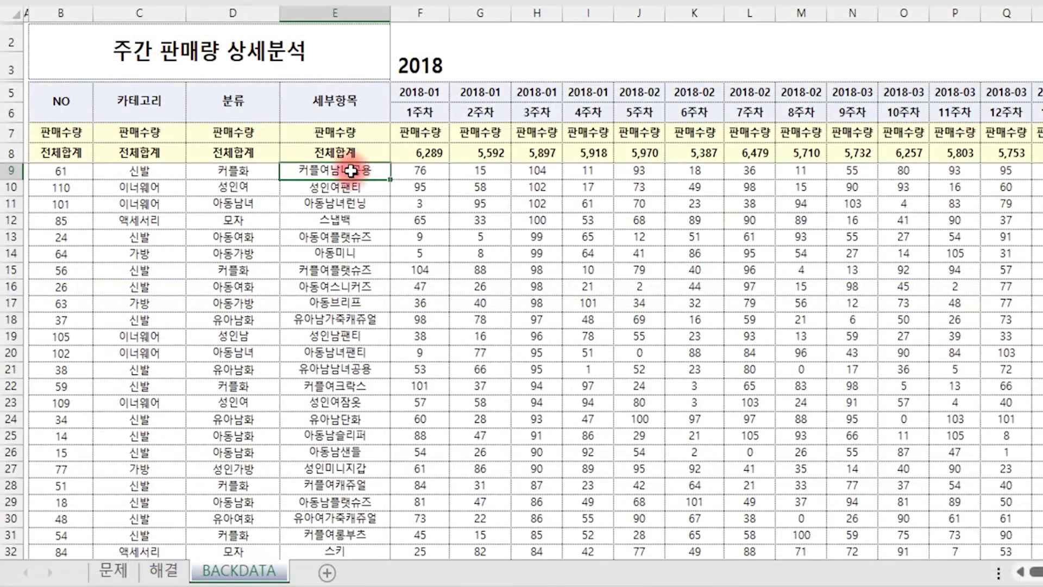
{"action": "left_click_drag", "start_coordinate": [326, 188], "coordinate": [587, 187]}
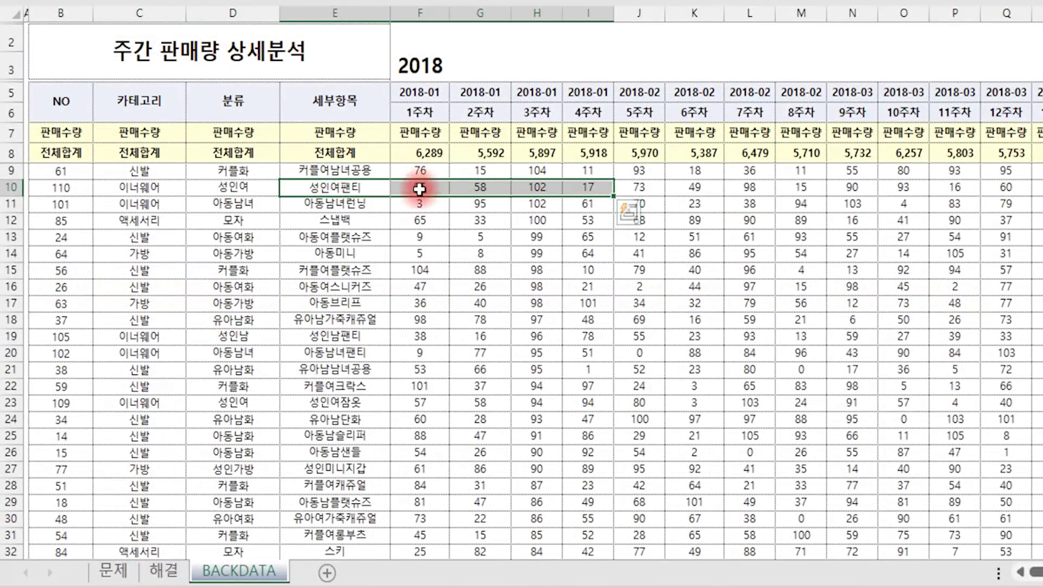
{"action": "left_click", "coordinate": [420, 188]}
{"action": "left_click", "coordinate": [550, 189]}
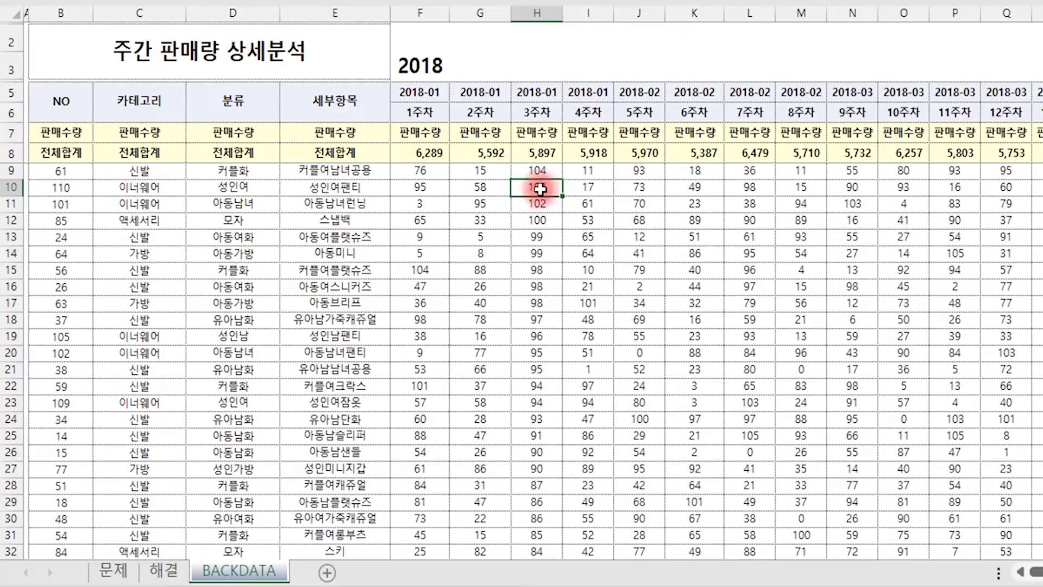
{"action": "left_click", "coordinate": [372, 188]}
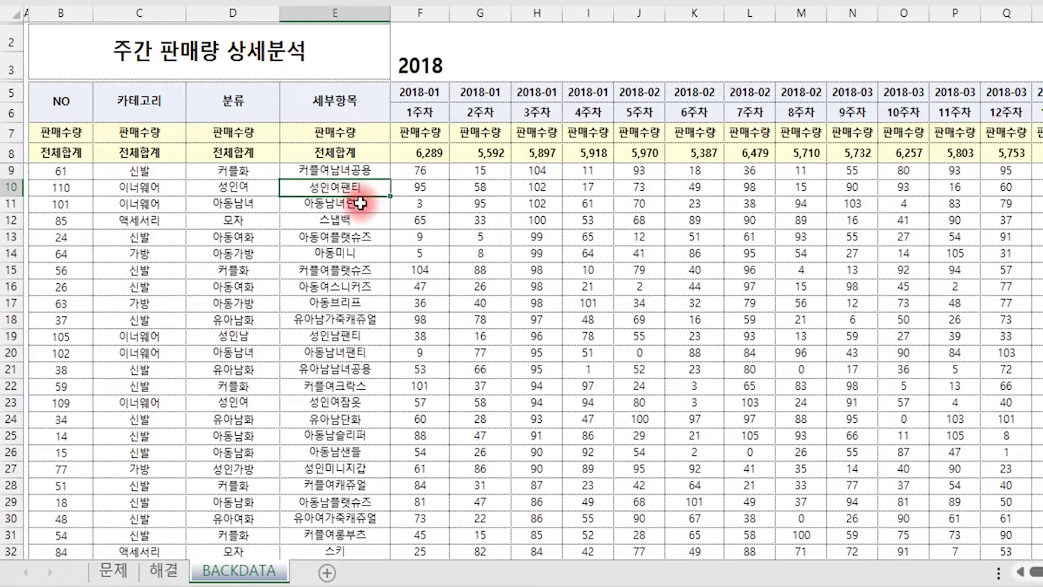
{"action": "left_click", "coordinate": [361, 203]}
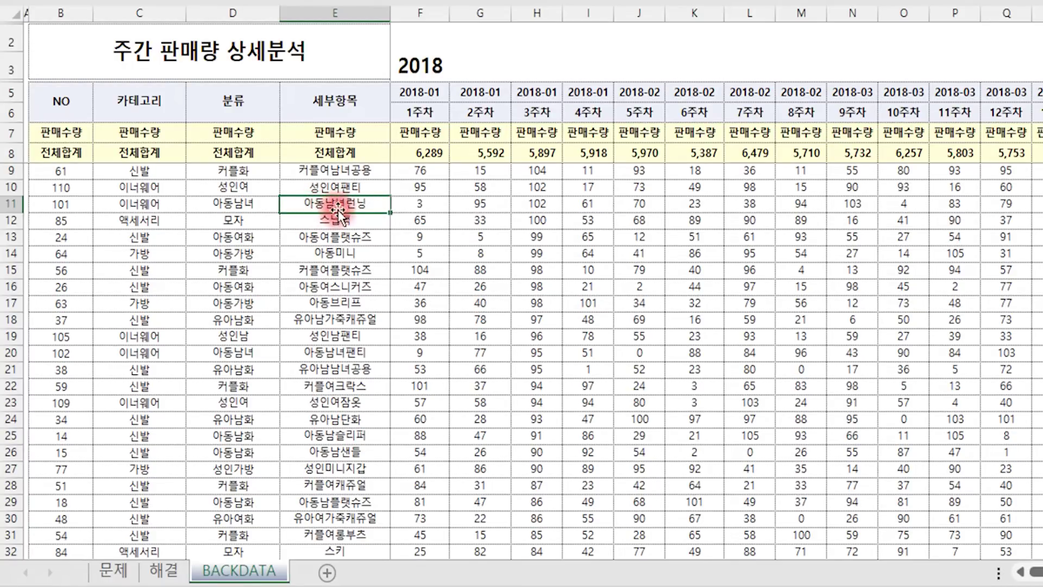
{"action": "left_click", "coordinate": [136, 571]}
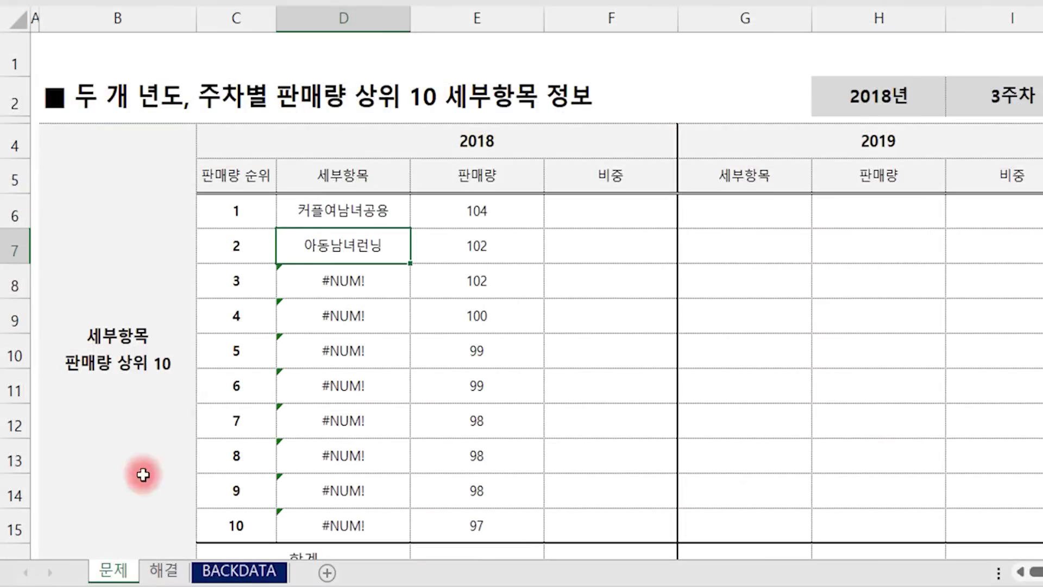
- Compare the item-name results in D6:D8 with the sales quantities in E6:E8, including the tied ranks 2 and 3
{"action": "left_click", "coordinate": [375, 282]}
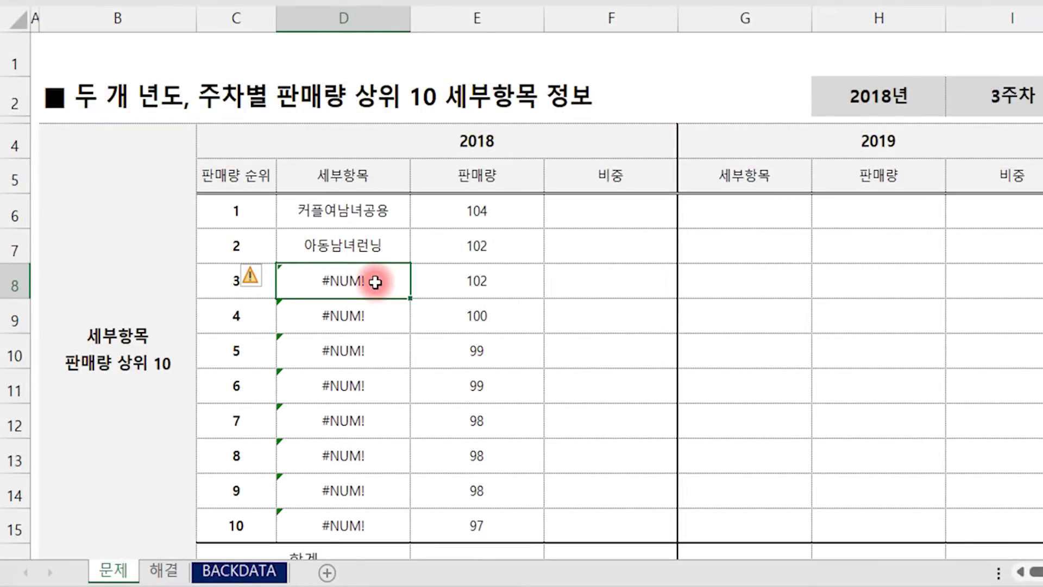
{"action": "left_click", "coordinate": [369, 248]}
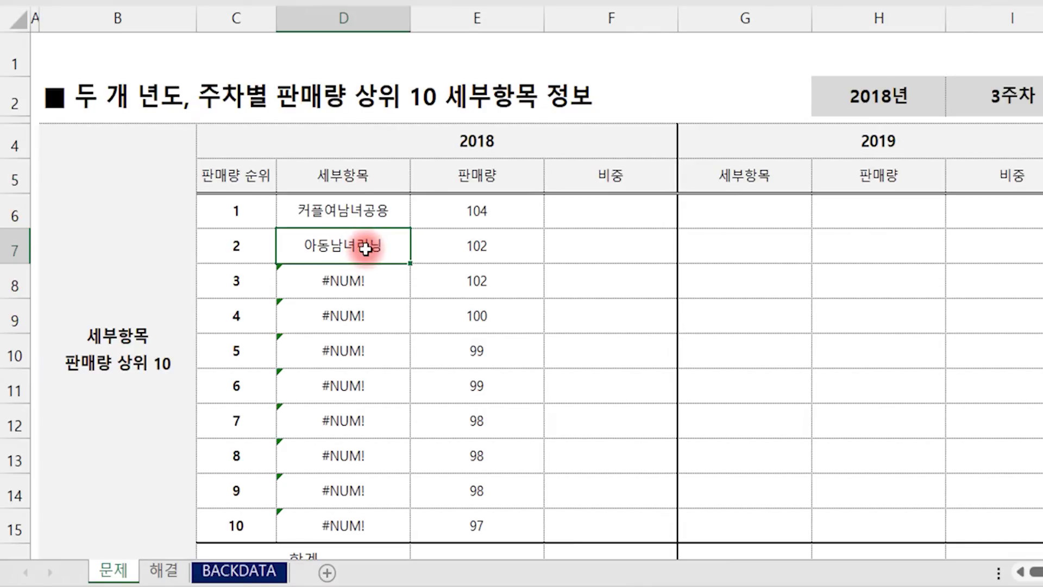
{"action": "left_click", "coordinate": [508, 243]}
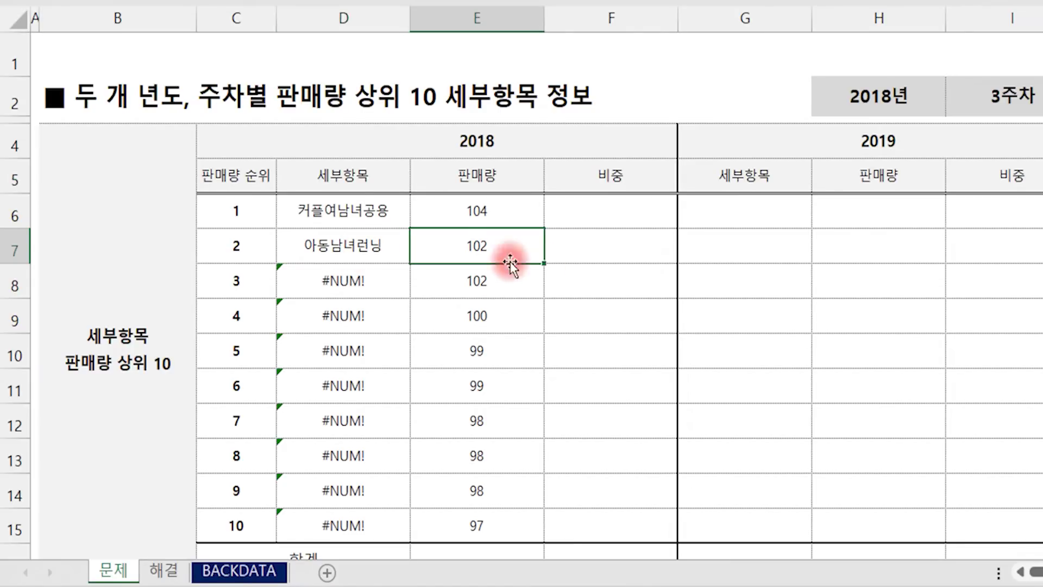
{"action": "left_click", "coordinate": [489, 279]}
{"action": "left_click", "coordinate": [368, 279]}
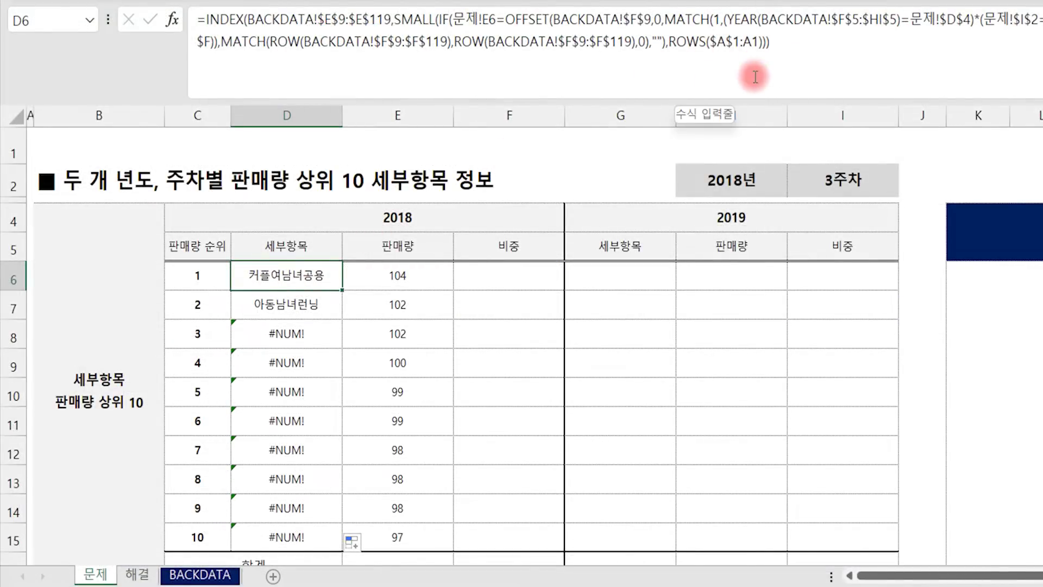
{"action": "left_click", "coordinate": [401, 277]}
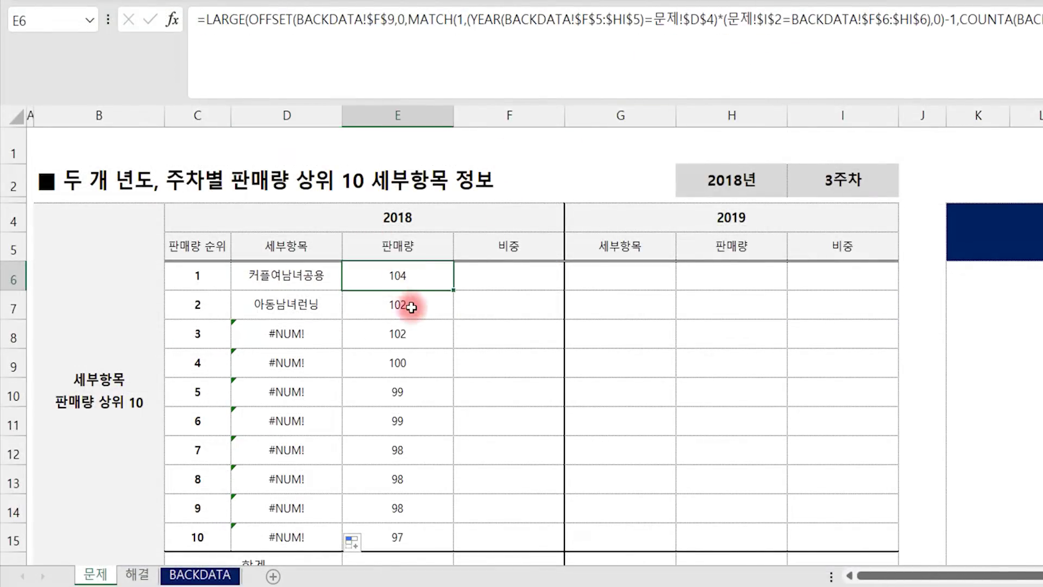
- Check the sales quantities in E6:E15 for ties, and enter the note "판매량 중복값, 3개가 max" in D1
{"action": "left_click_drag", "start_coordinate": [400, 277], "coordinate": [410, 331]}
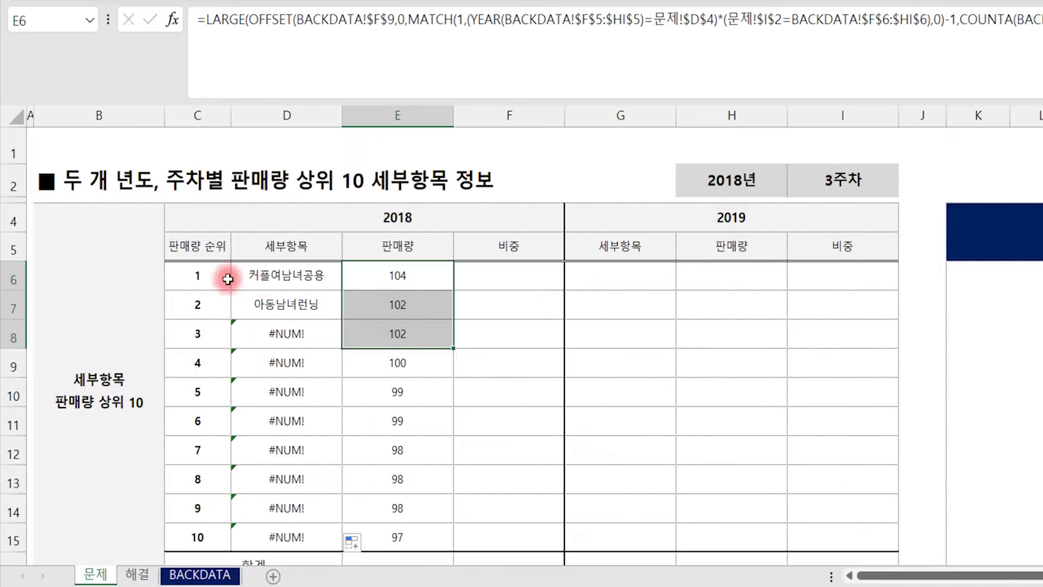
{"action": "left_click_drag", "start_coordinate": [426, 275], "coordinate": [448, 537]}
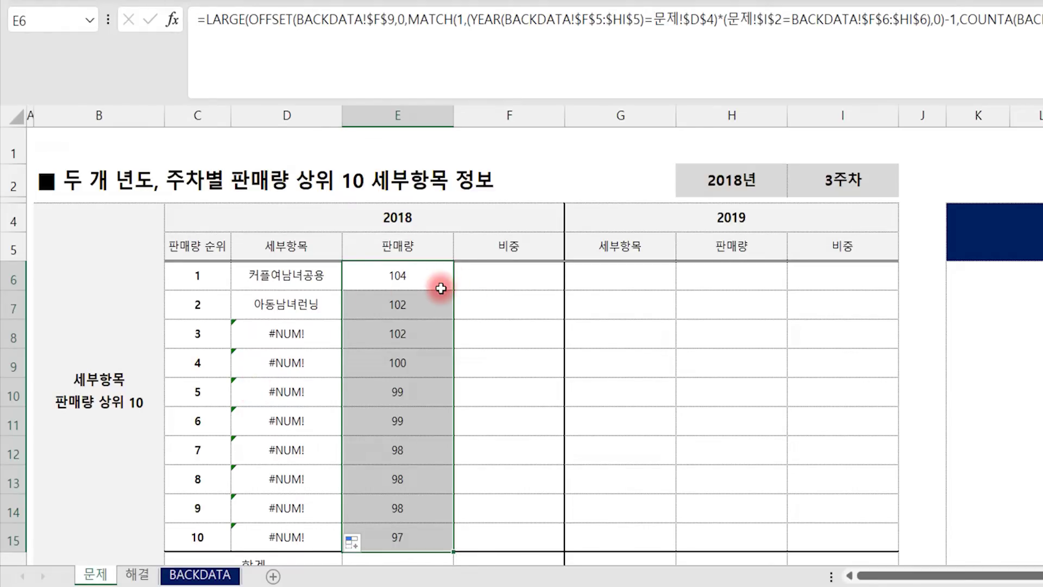
{"action": "left_click", "coordinate": [339, 145]}
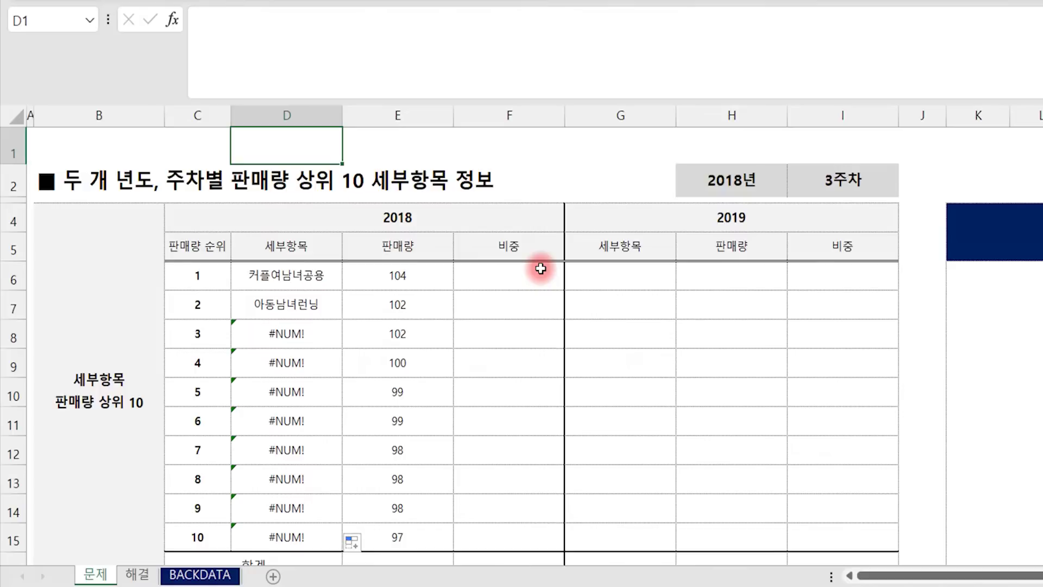
{"action": "type", "text": "판매량"}
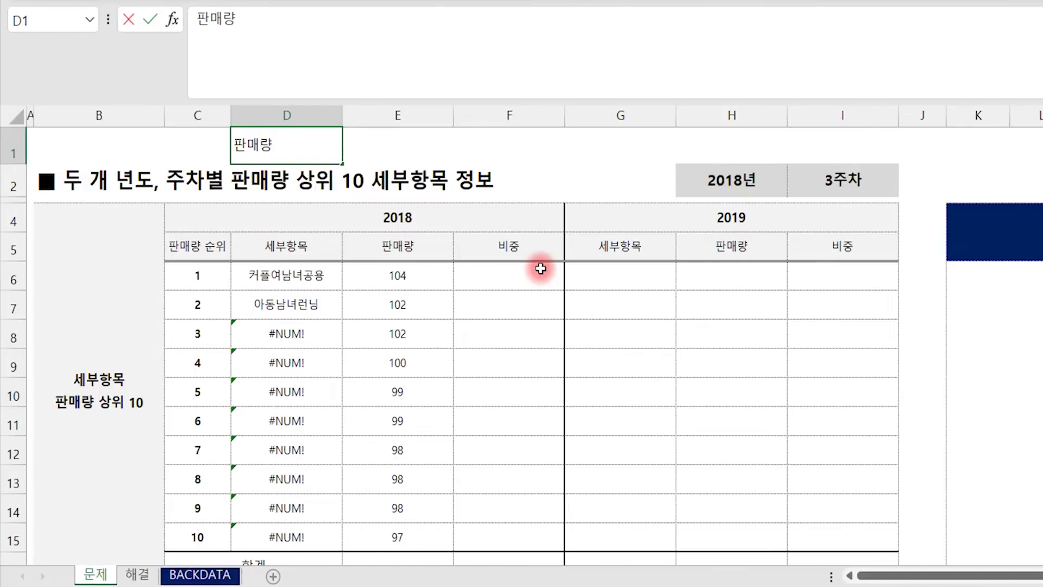
{"action": "type", "text": " 중복값"}
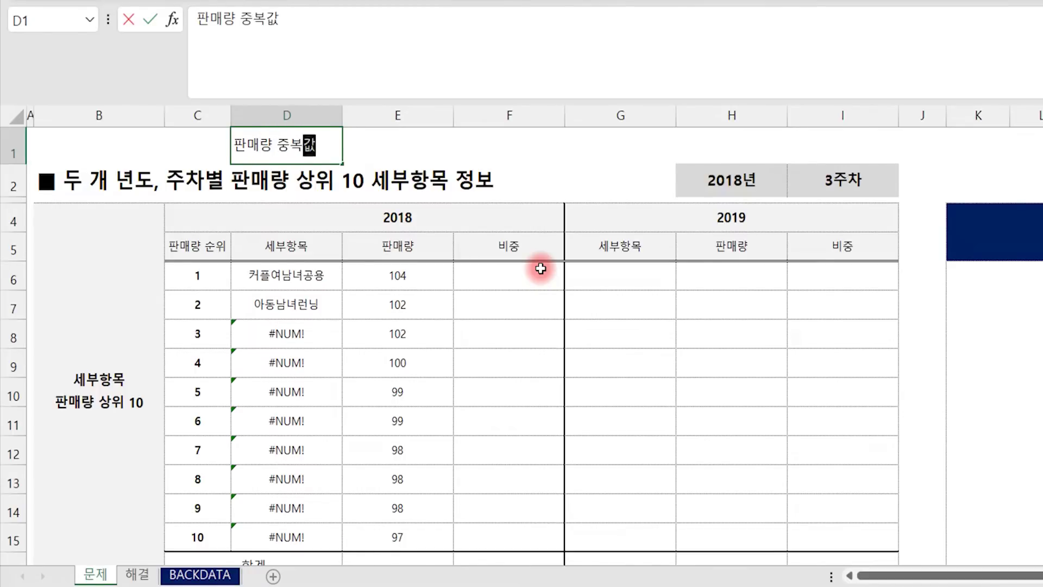
{"action": "type", "text": ", 3개가 "}
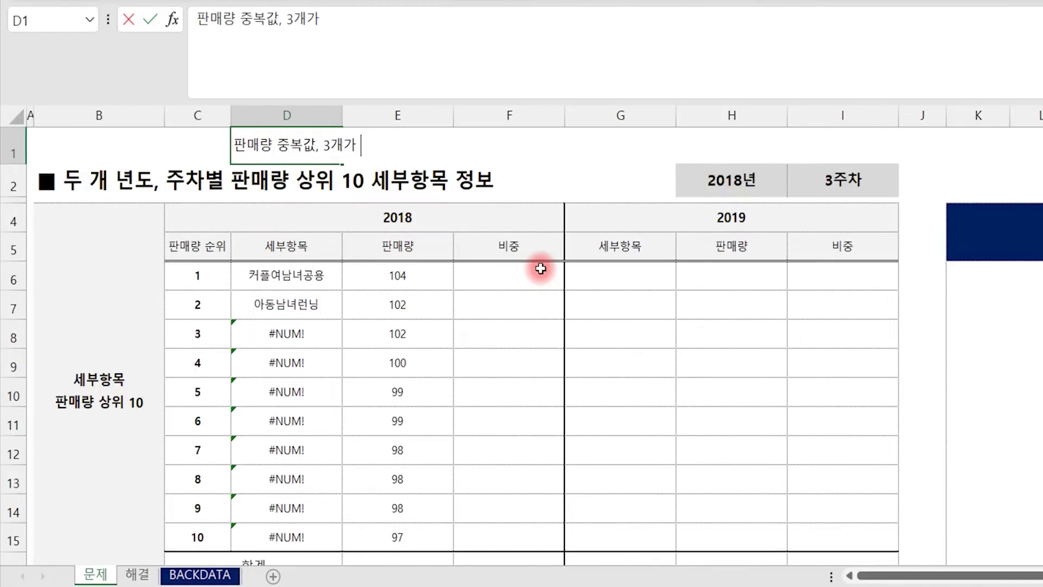
{"action": "type", "text": "max"}
{"action": "key", "text": "Return"}
{"action": "key", "text": "Up"}
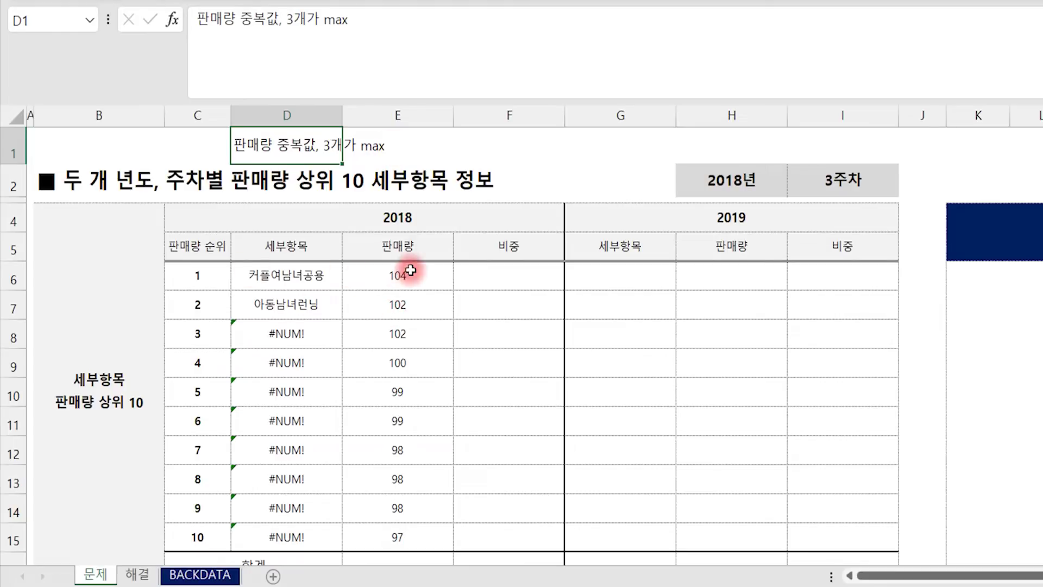
- Remove the ROWS($A$1:A1) expression from SMALL's k argument in the D6 formula
{"action": "left_click", "coordinate": [298, 276]}
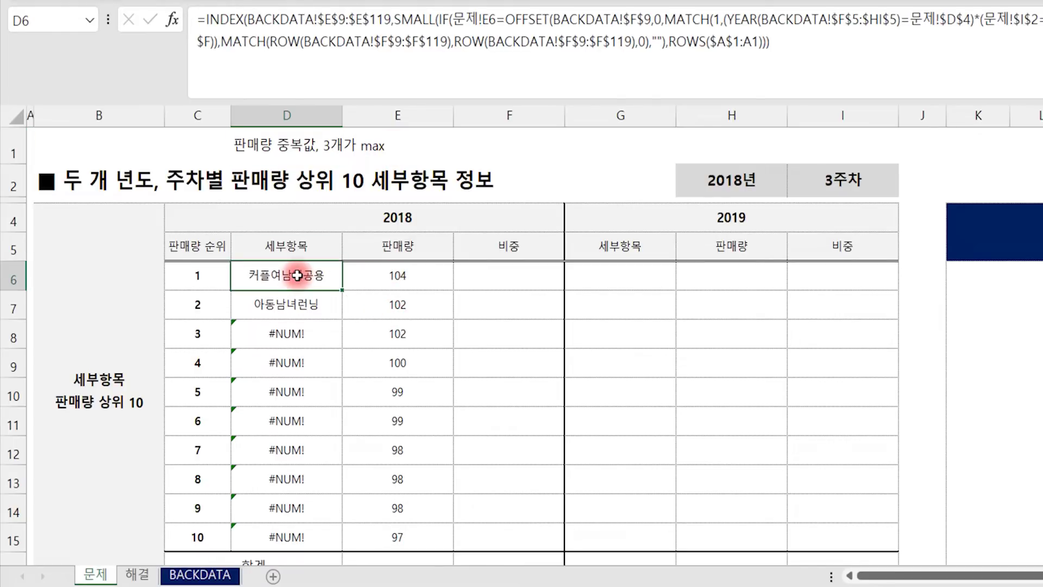
{"action": "left_click", "coordinate": [669, 42]}
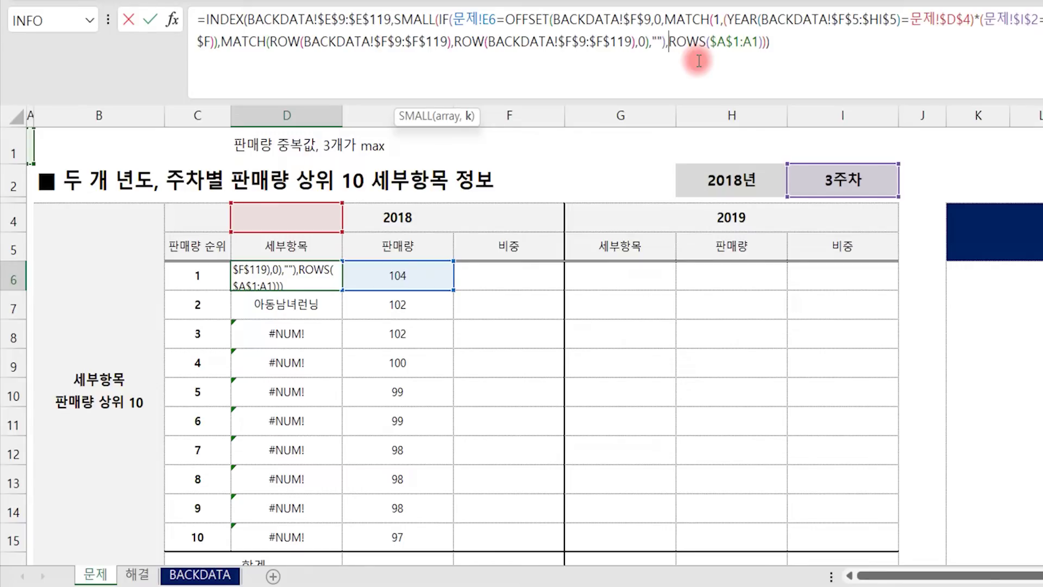
{"action": "key", "text": "BackSpace"}
{"action": "key", "text": "BackSpace"}
{"action": "key", "text": "BackSpace"}
{"action": "key", "text": "BackSpace"}
{"action": "key", "text": "BackSpace"}
{"action": "key", "text": "BackSpace"}
{"action": "key", "text": "BackSpace"}
{"action": "key", "text": "BackSpace"}
{"action": "key", "text": "BackSpace"}
{"action": "key", "text": "BackSpace"}
{"action": "key", "text": "BackSpace"}
{"action": "key", "text": "BackSpace"}
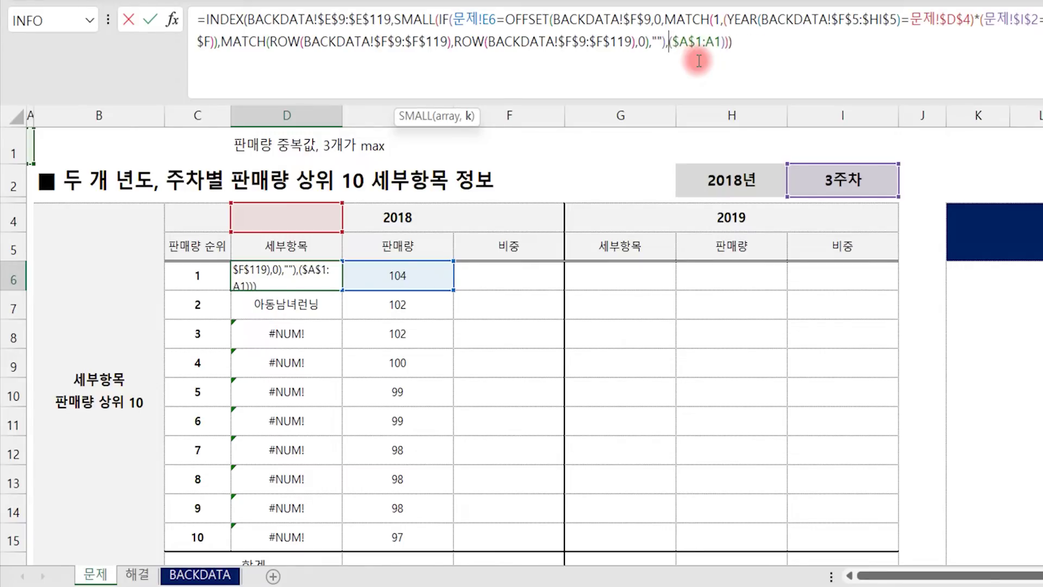
{"action": "type", "text": "1"}
{"action": "key", "text": "BackSpace"}
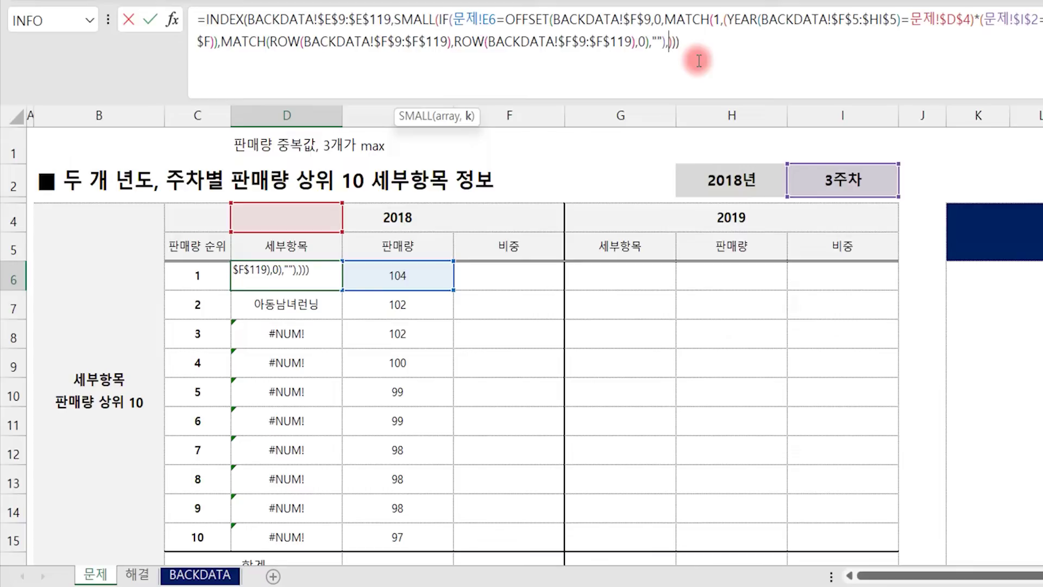
{"action": "key", "text": "Delete"}
- Start SMALL's k argument in the D6 formula with if(and(E4=E6,E4=E5),3 so that a triple tie returns 3
{"action": "type", "text": "if"}
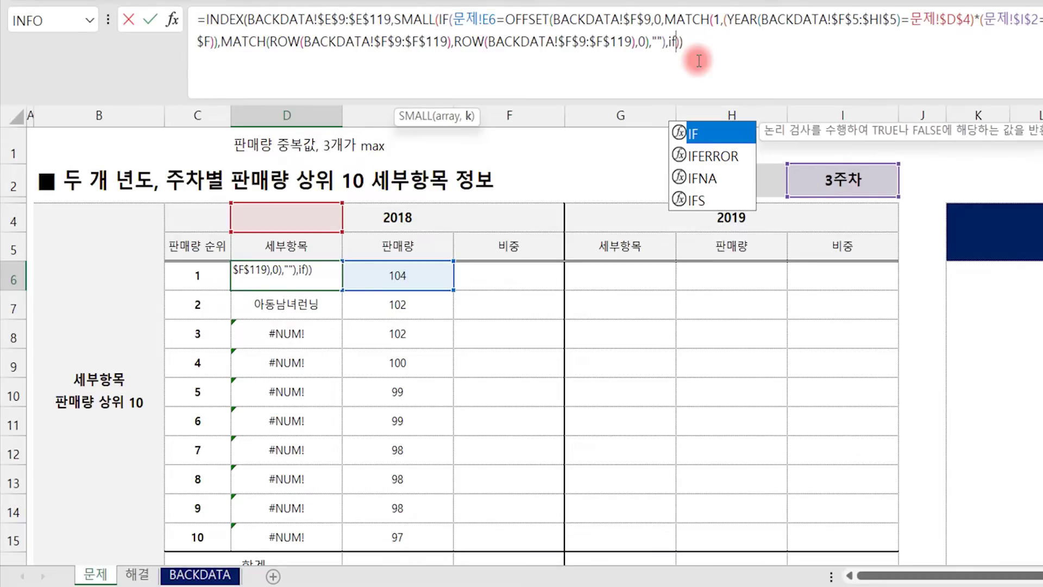
{"action": "type", "text": "(and("}
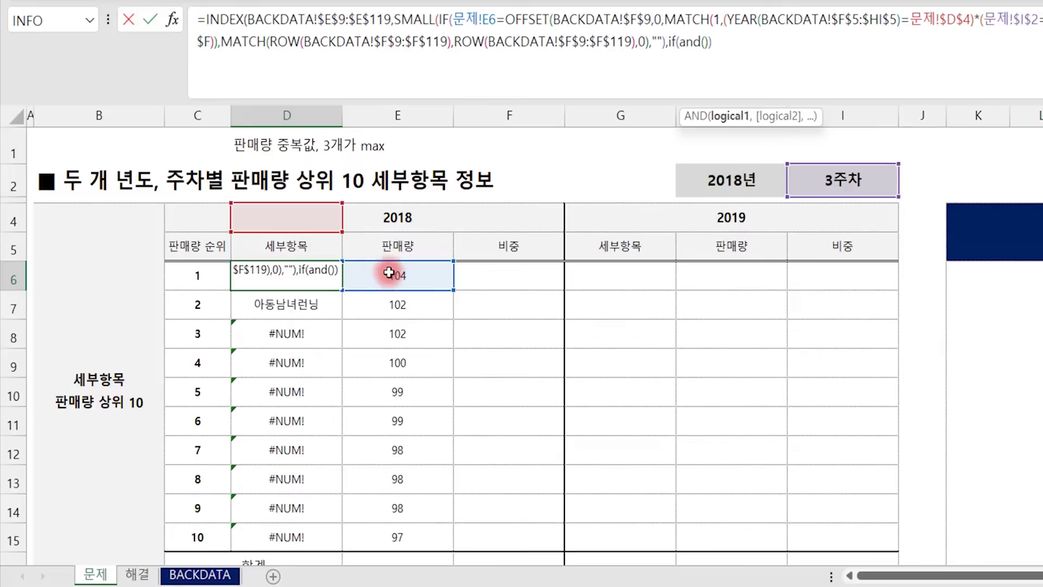
{"action": "left_click", "coordinate": [410, 218]}
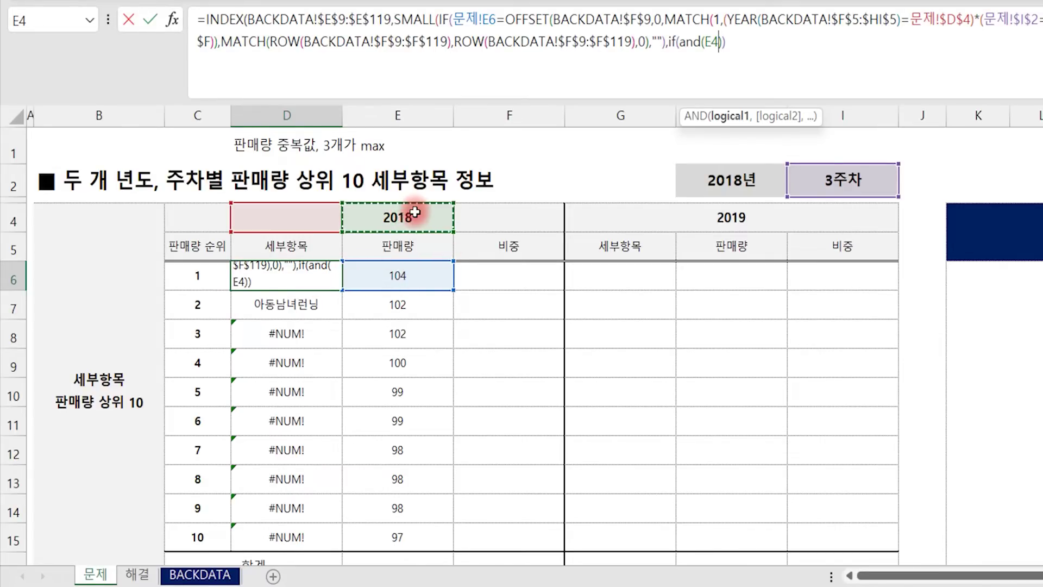
{"action": "type", "text": "="}
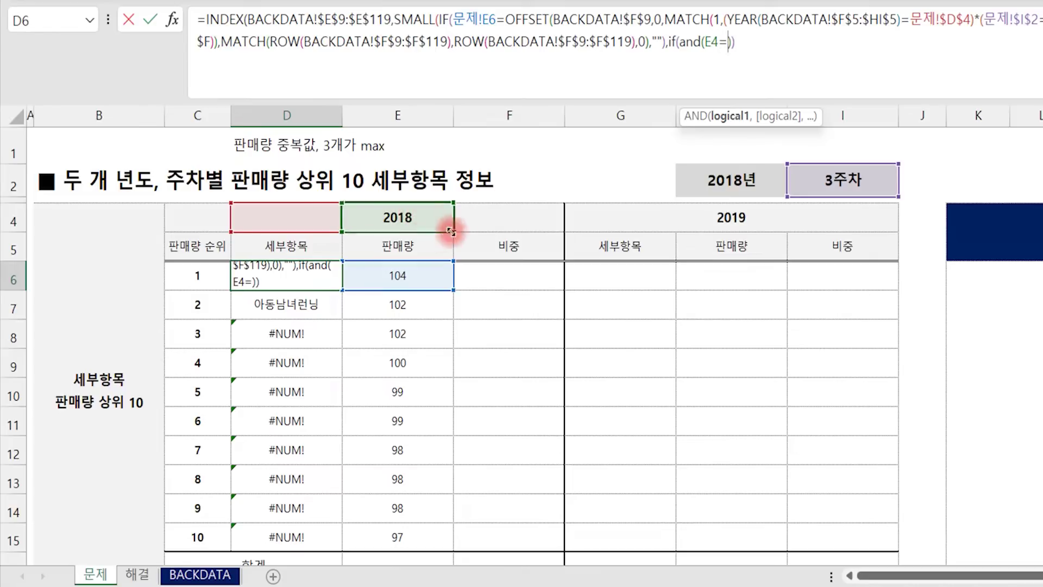
{"action": "left_click", "coordinate": [433, 270]}
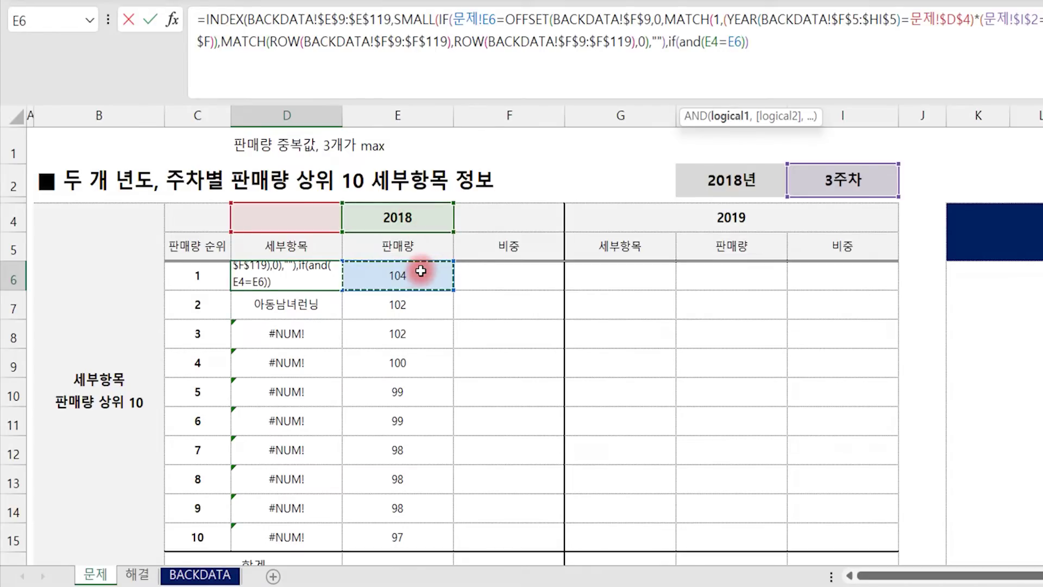
{"action": "type", "text": ","}
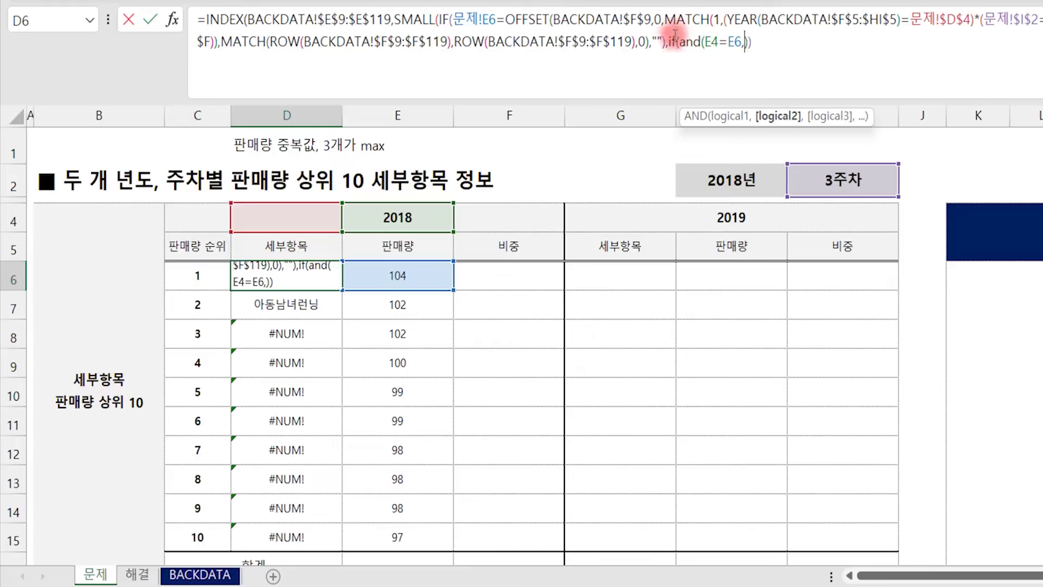
{"action": "left_click", "coordinate": [414, 216]}
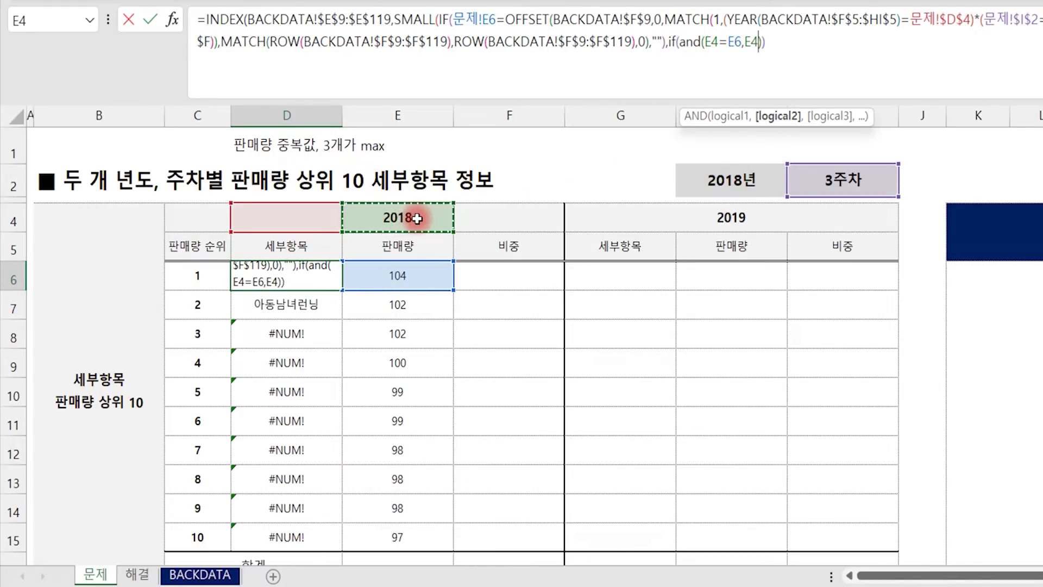
{"action": "type", "text": "="}
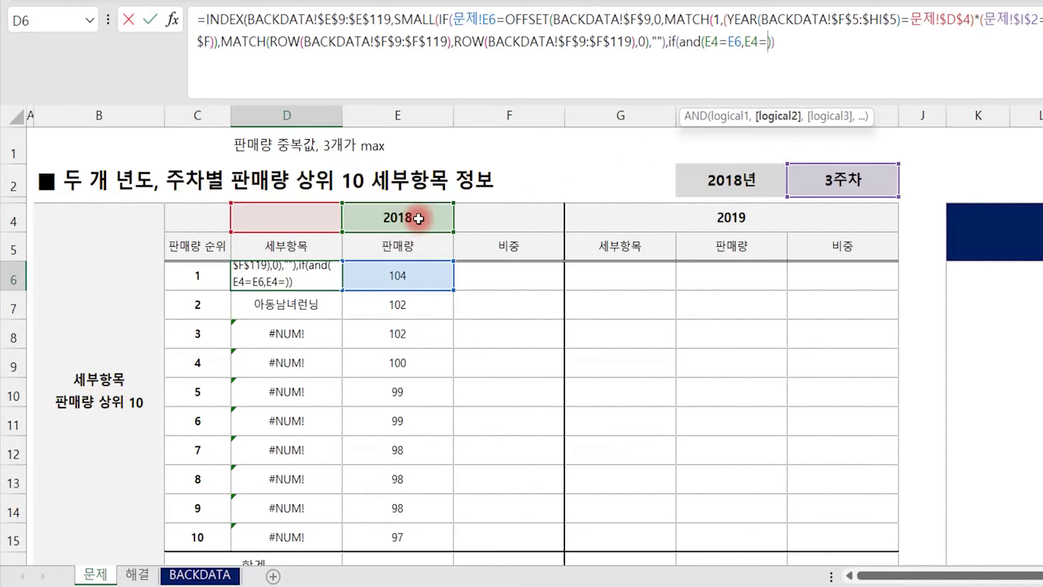
{"action": "left_click", "coordinate": [398, 247]}
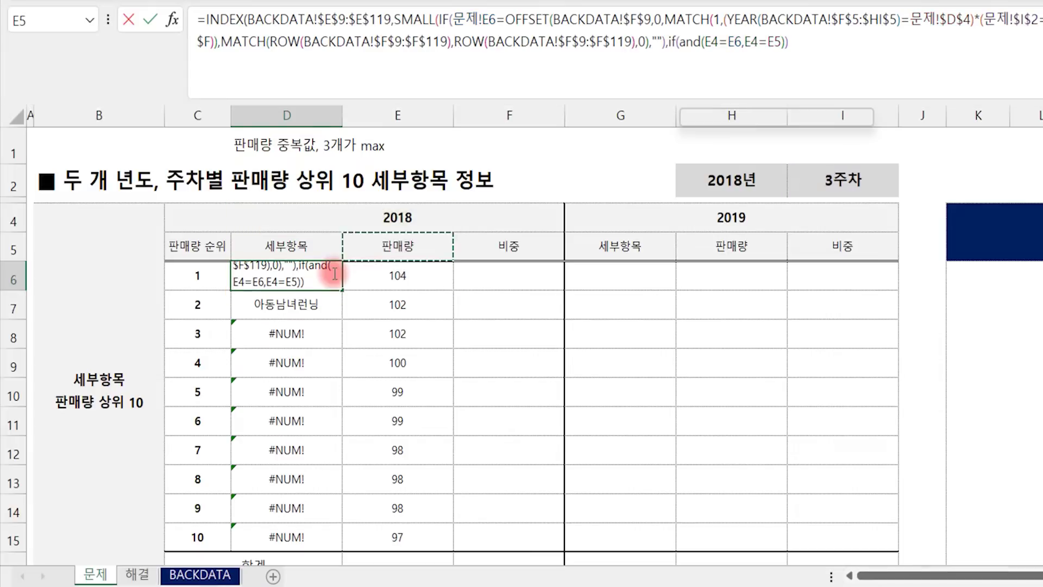
{"action": "left_click", "coordinate": [293, 279]}
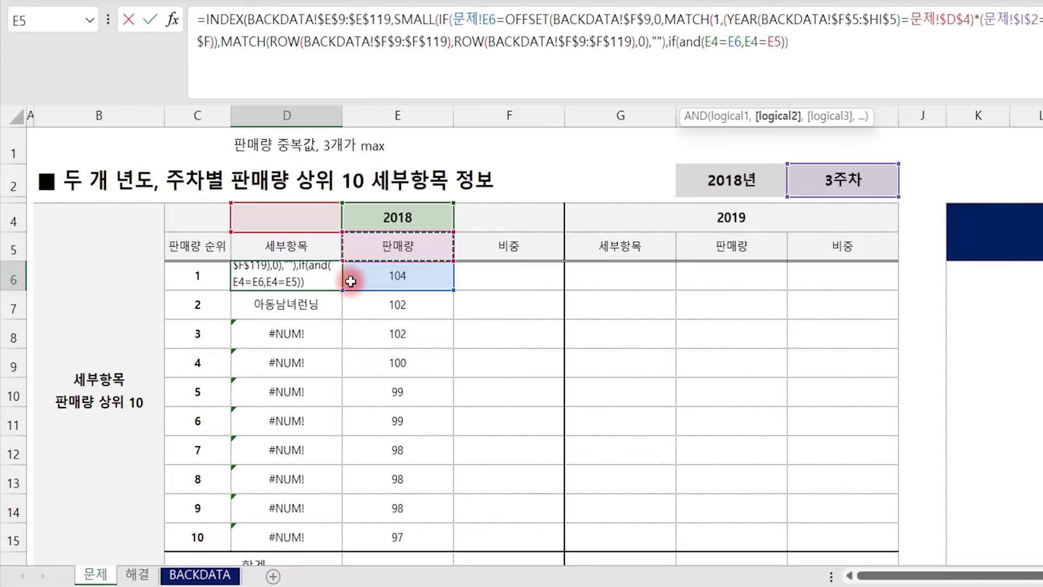
{"action": "type", "text": "),"}
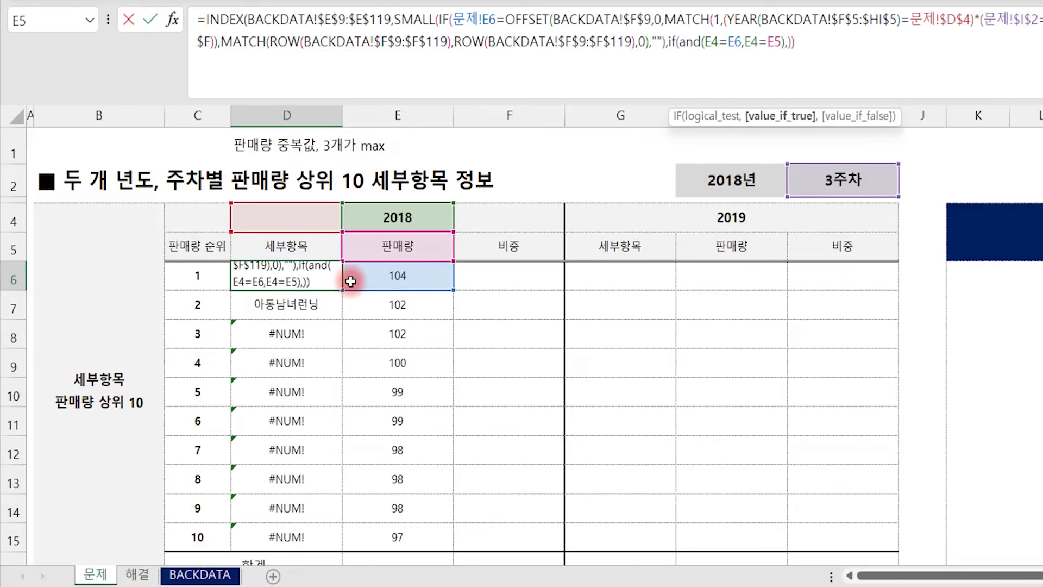
{"action": "type", "text": "3"}
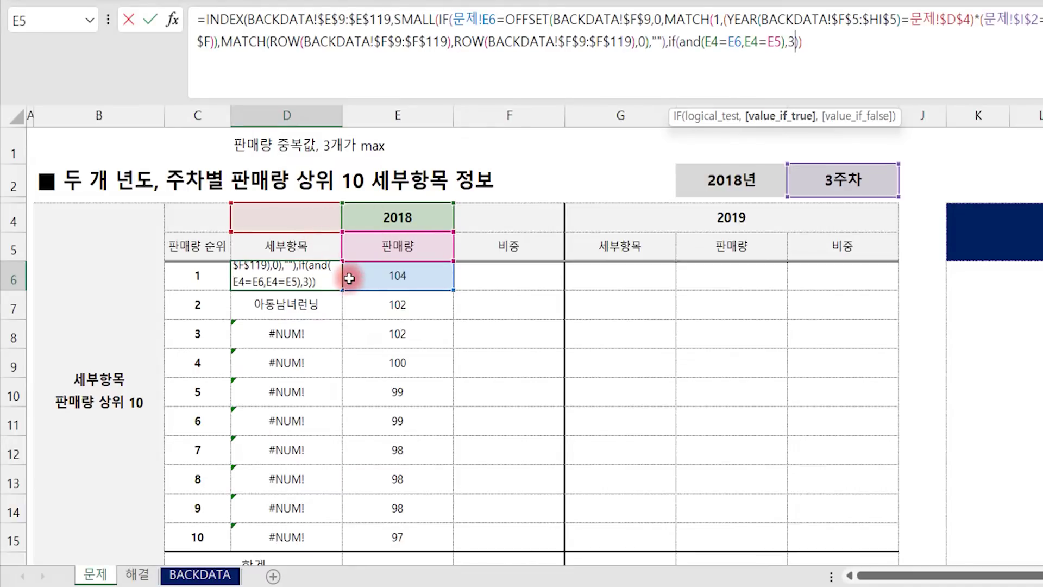
- Nest a second IF as the value if false, with the test and(E5=E6)
{"action": "type", "text": ","}
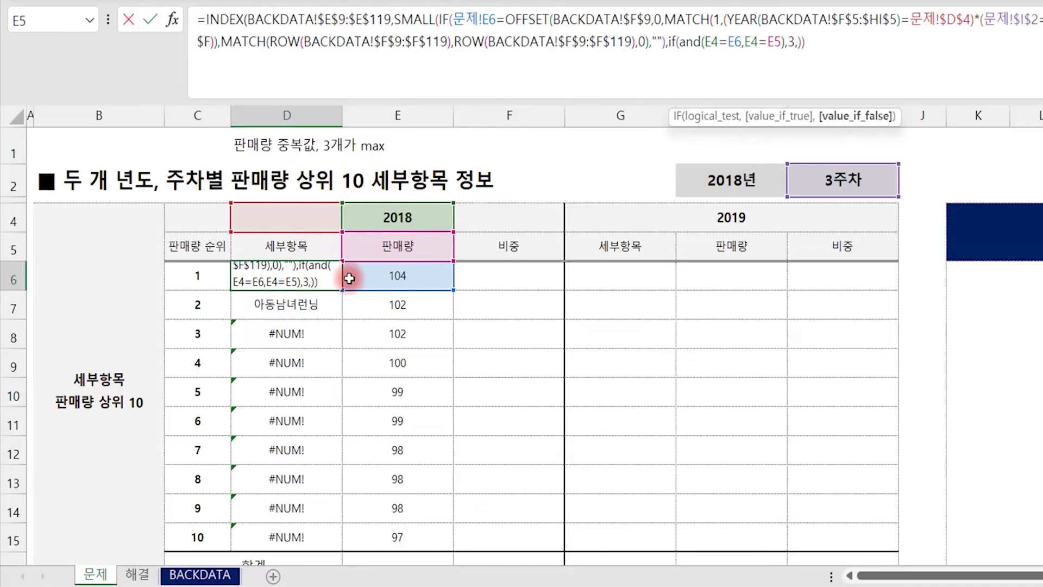
{"action": "type", "text": "if"}
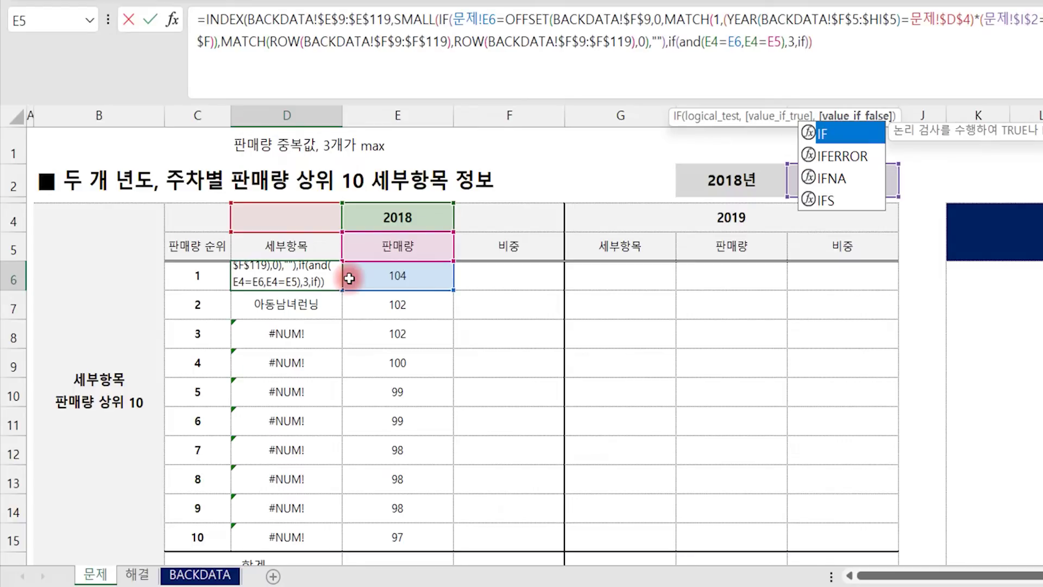
{"action": "type", "text": "(and"}
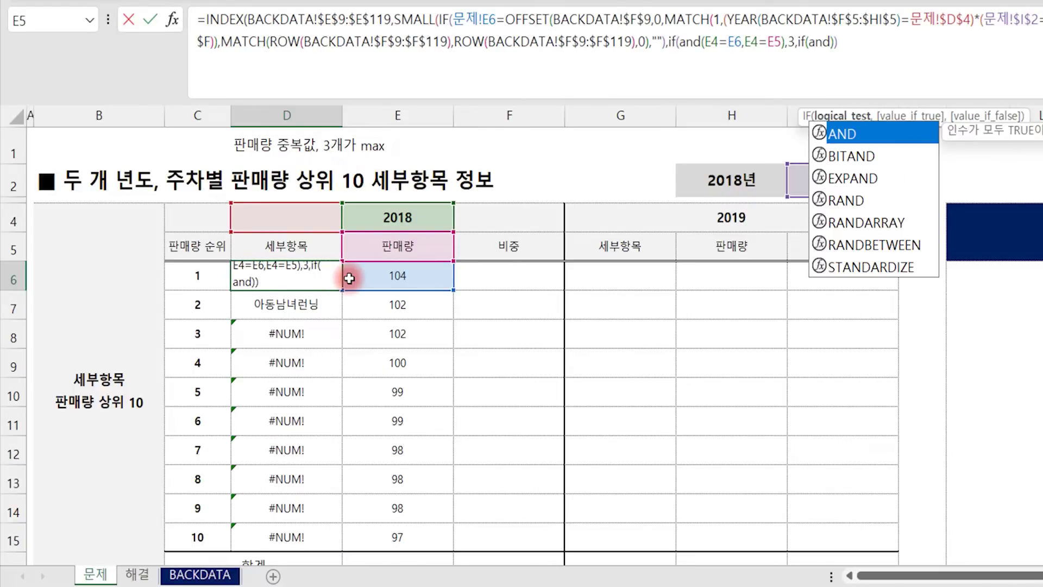
{"action": "type", "text": "("}
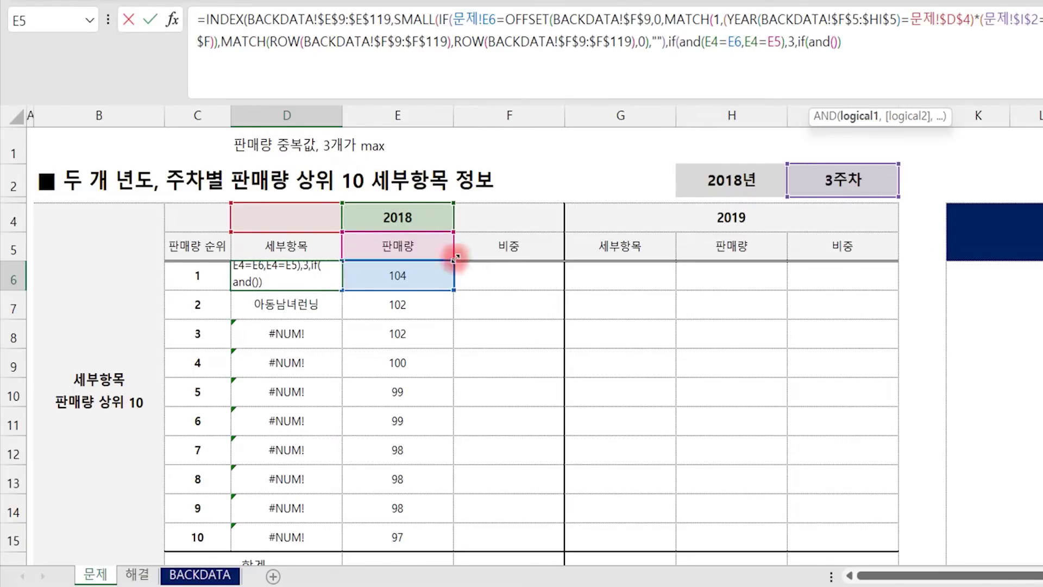
{"action": "left_click", "coordinate": [380, 243]}
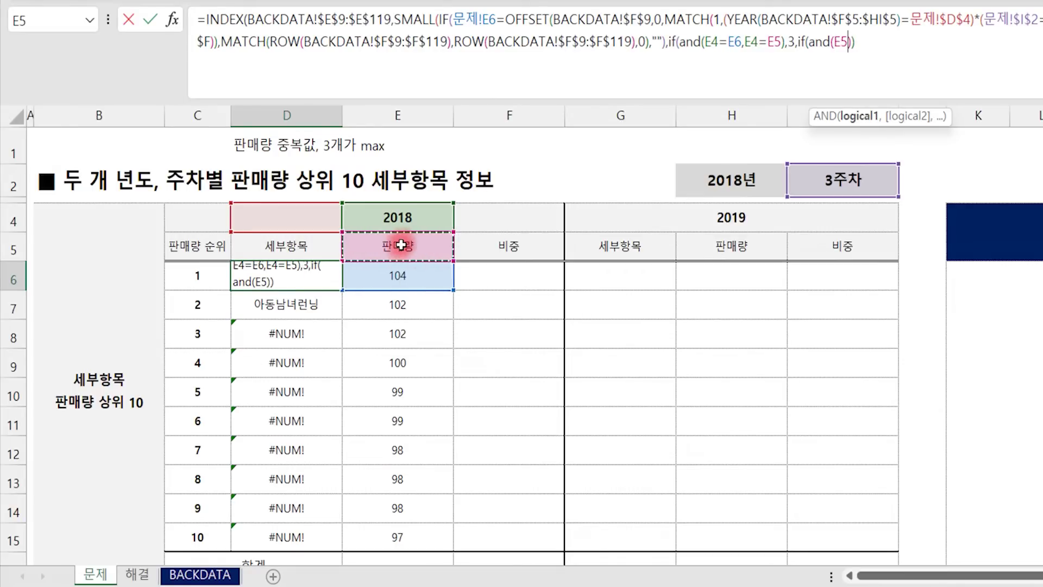
{"action": "type", "text": "="}
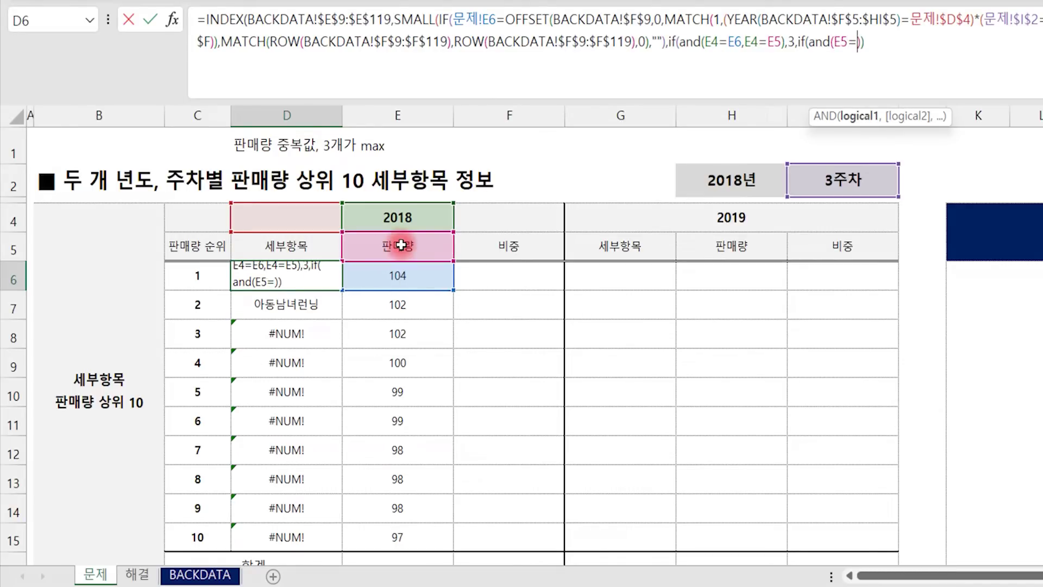
{"action": "left_click", "coordinate": [399, 273]}
{"action": "type", "text": ")"}
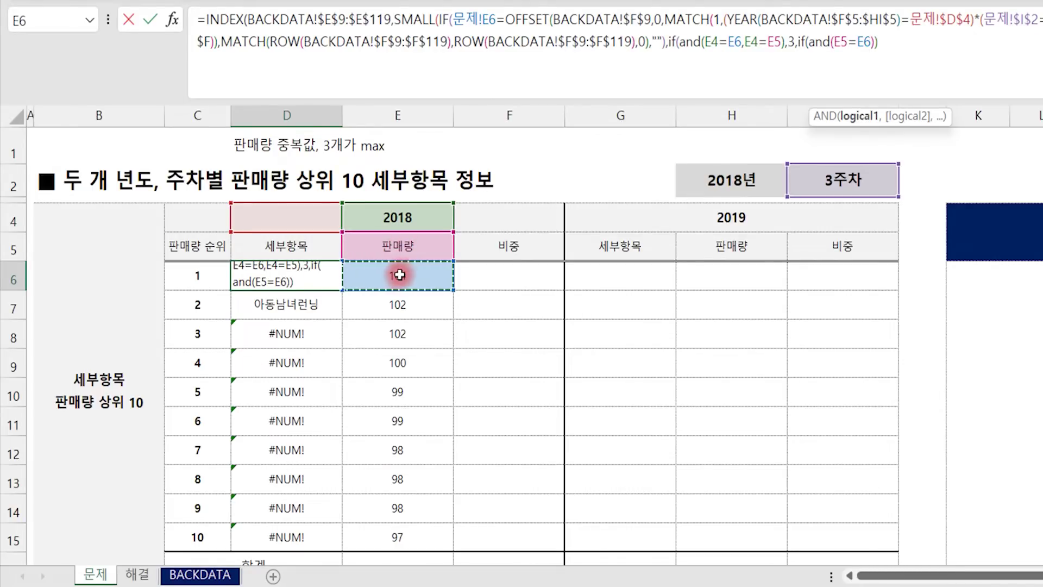
- Strip the AND wrapper from the nested IF and complete it as if(E5=E6,2,1), closing the remaining brackets of the D6 formula
{"action": "left_click", "coordinate": [853, 52]}
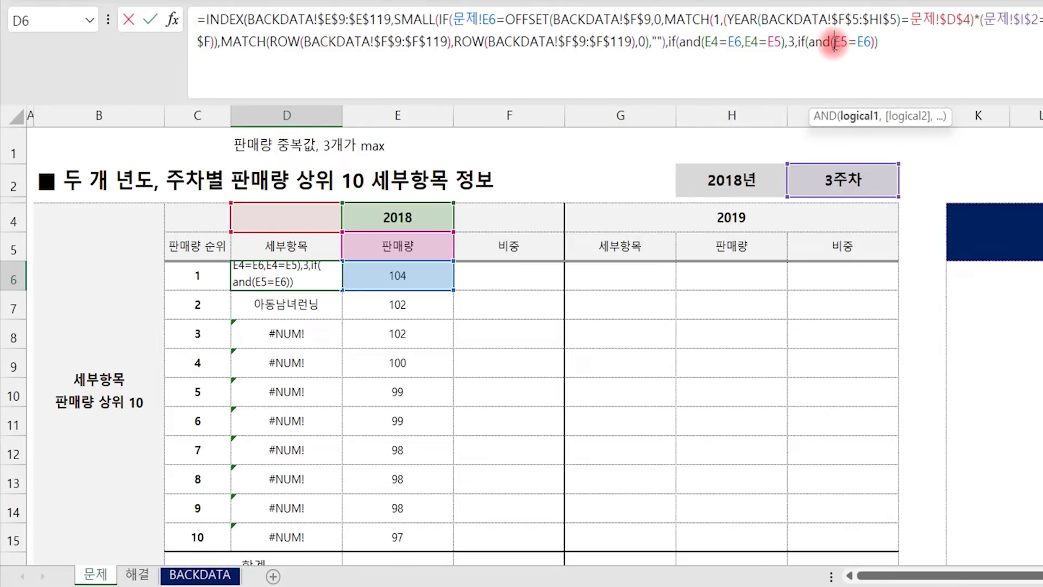
{"action": "left_click", "coordinate": [834, 44]}
{"action": "key", "text": "BackSpace"}
{"action": "key", "text": "BackSpace"}
{"action": "key", "text": "BackSpace"}
{"action": "key", "text": "BackSpace"}
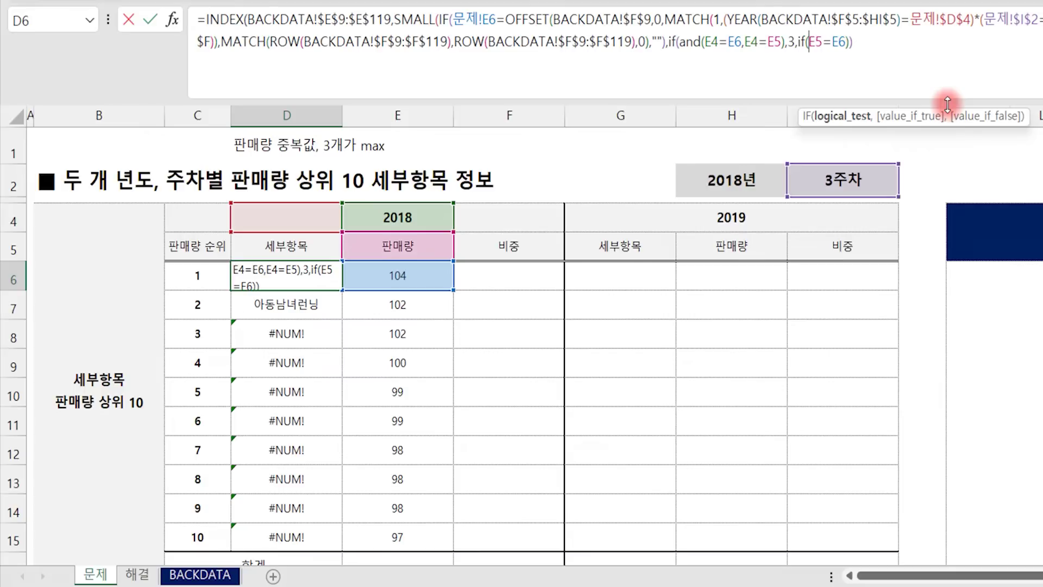
{"action": "left_click", "coordinate": [846, 42]}
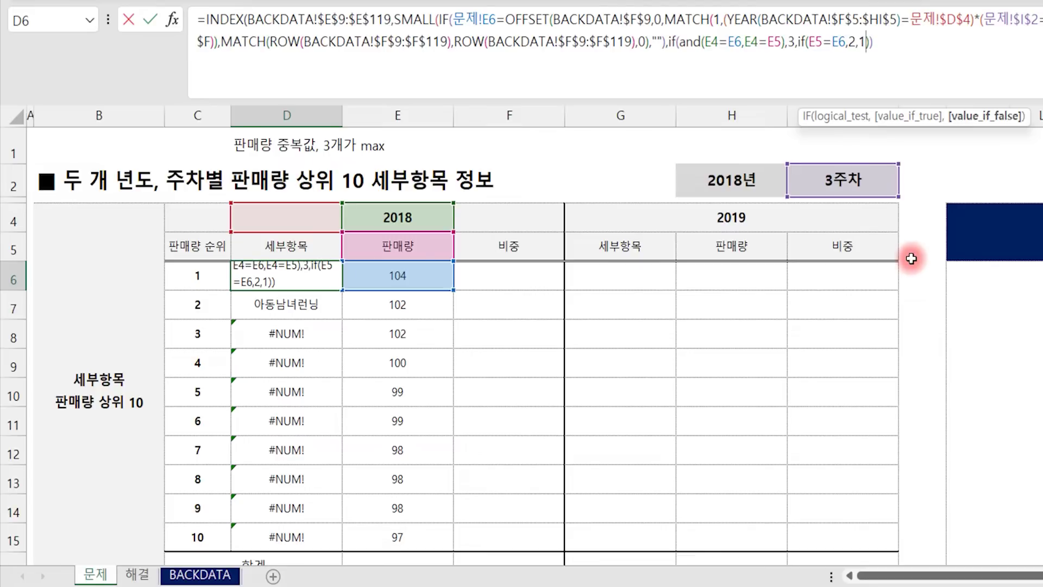
{"action": "type", "text": ")"}
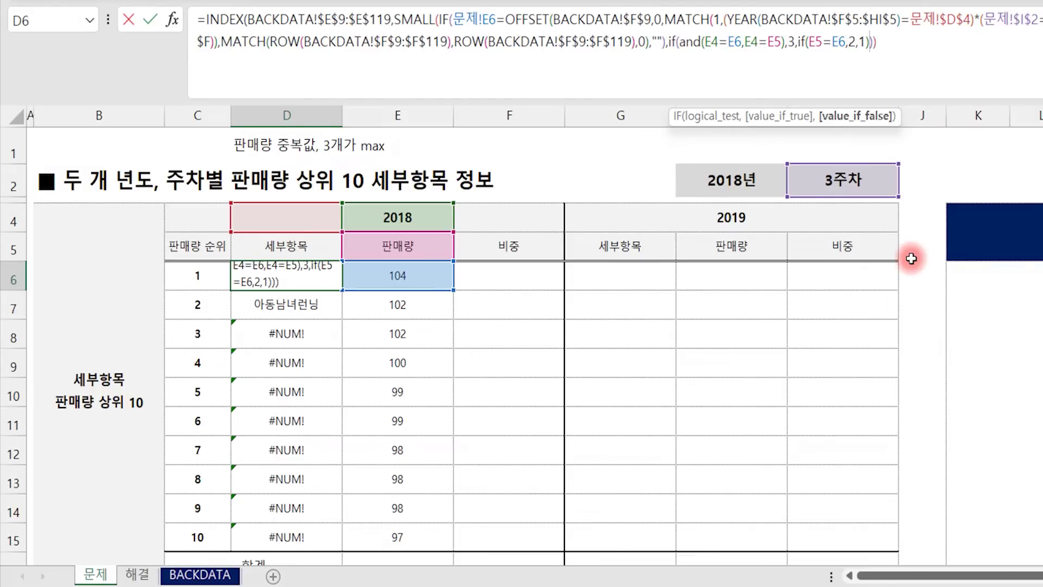
{"action": "key", "text": "Right"}
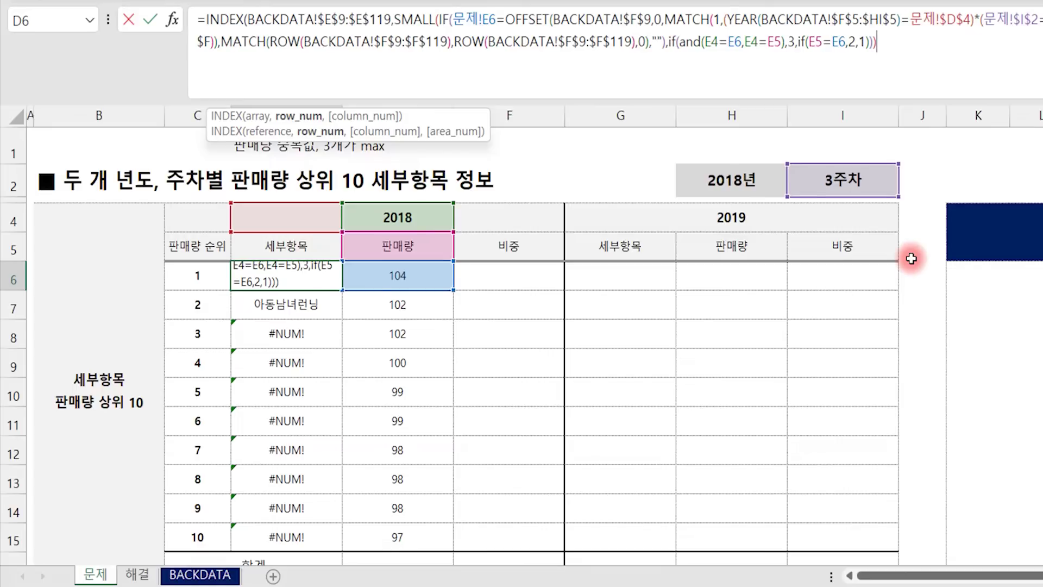
- Complete the D6 formula with its last closing bracket and fill it down through D15 without formatting
{"action": "type", "text": ")"}
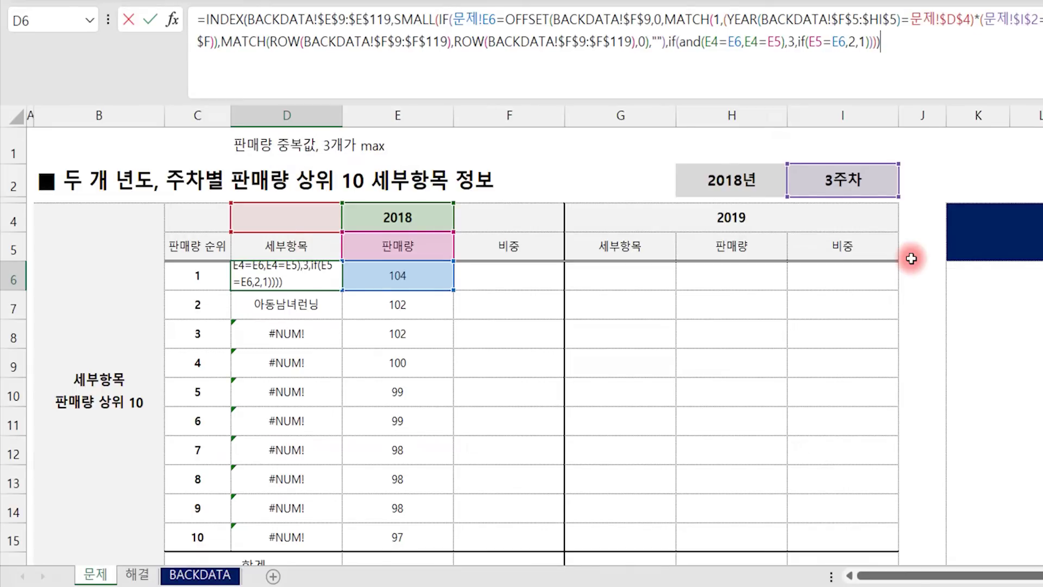
{"action": "key", "text": "Return"}
{"action": "key", "text": "Up"}
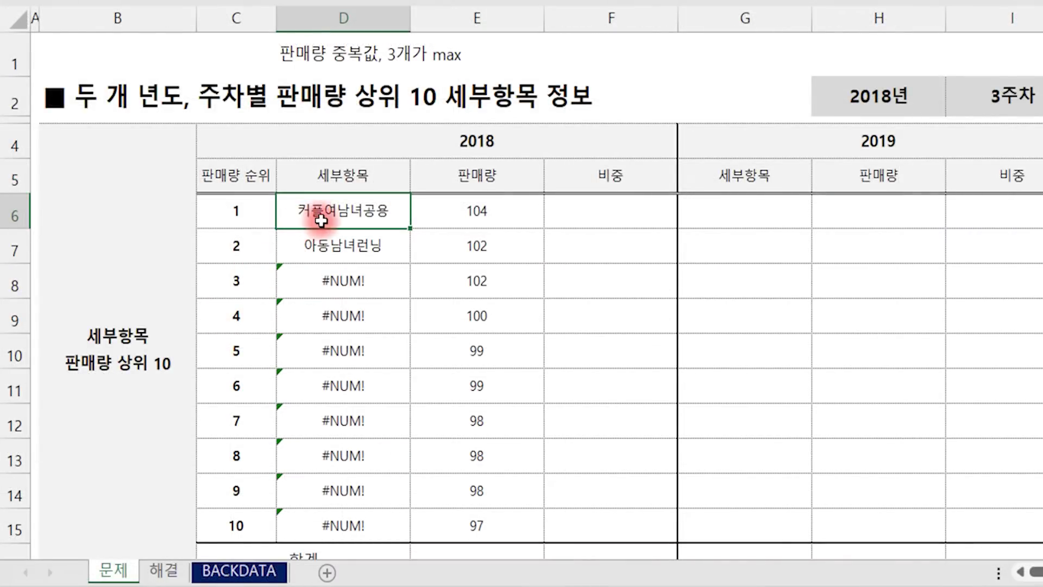
{"action": "left_click_drag", "start_coordinate": [401, 226], "coordinate": [398, 533]}
{"action": "left_click", "coordinate": [432, 531]}
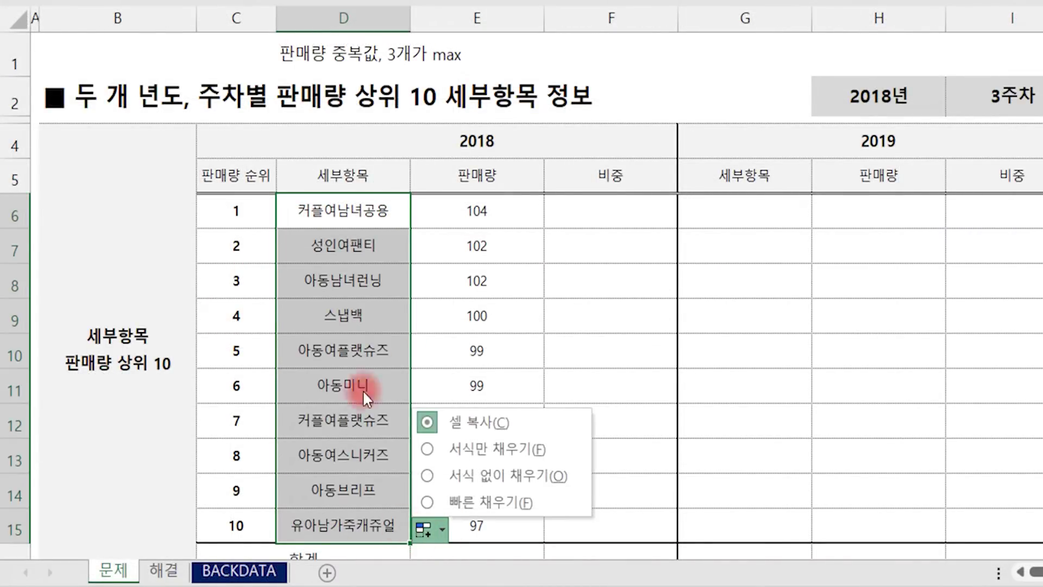
{"action": "left_click", "coordinate": [456, 476]}
{"action": "left_click", "coordinate": [565, 328]}
- Copy the first ten item names, E9:E18, from the BACKDATA sheet for comparison with the formula results
{"action": "left_click", "coordinate": [396, 294]}
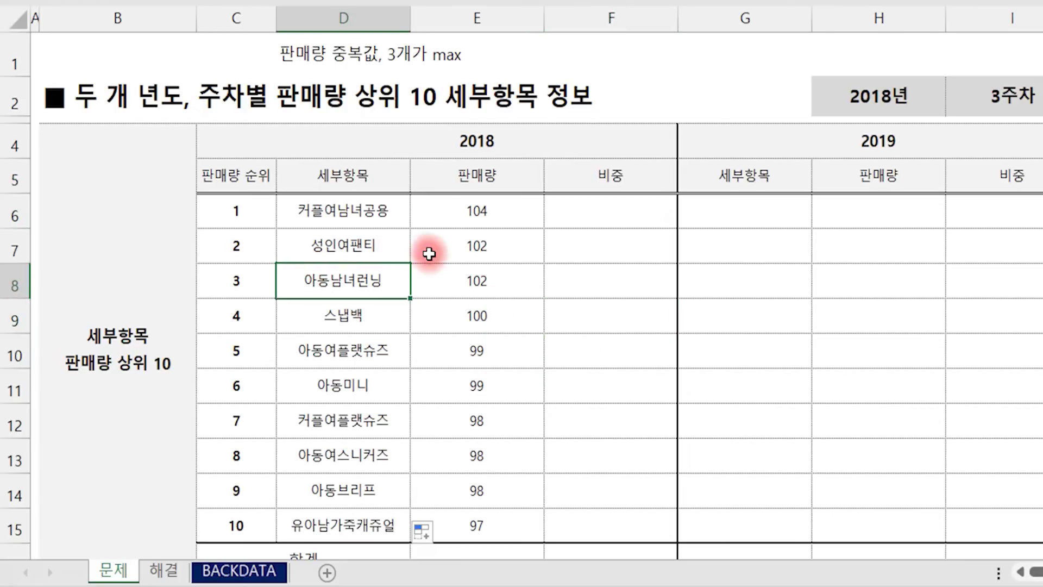
{"action": "left_click", "coordinate": [436, 250]}
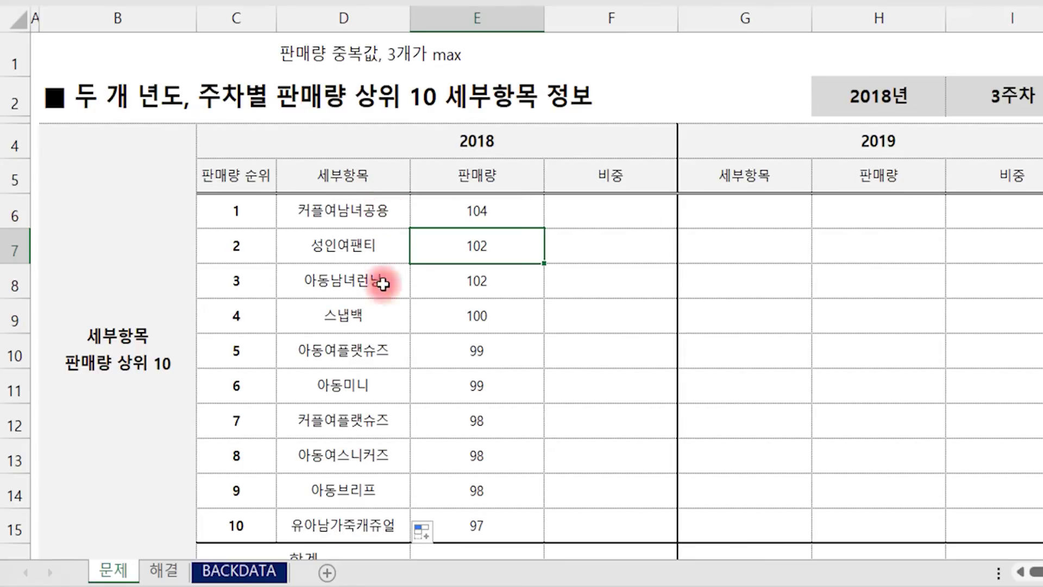
{"action": "left_click", "coordinate": [241, 573]}
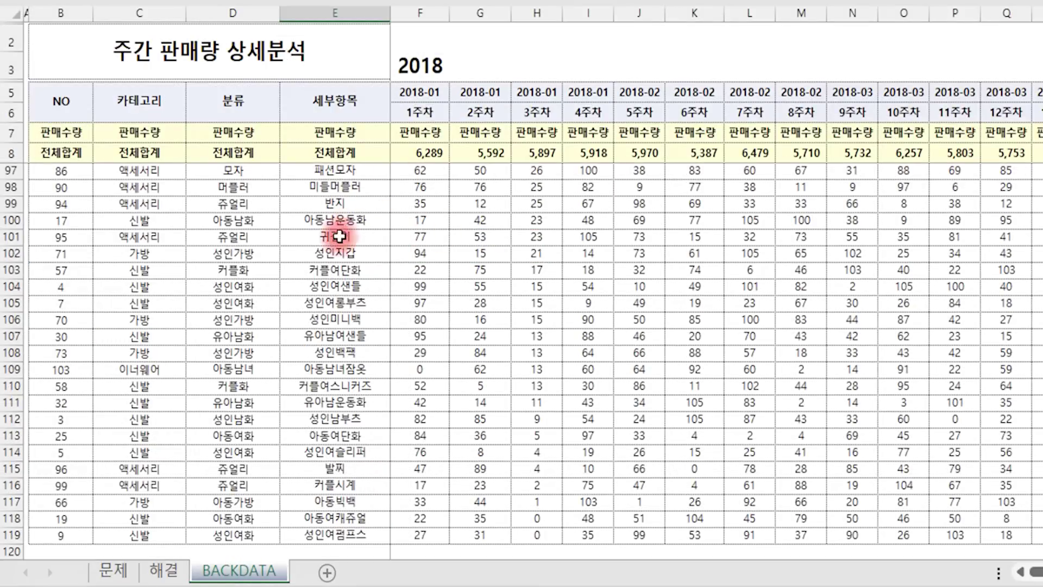
{"action": "scroll", "coordinate": [744, 244], "scroll_direction": "up", "scroll_amount": 20}
{"action": "left_click", "coordinate": [537, 10]}
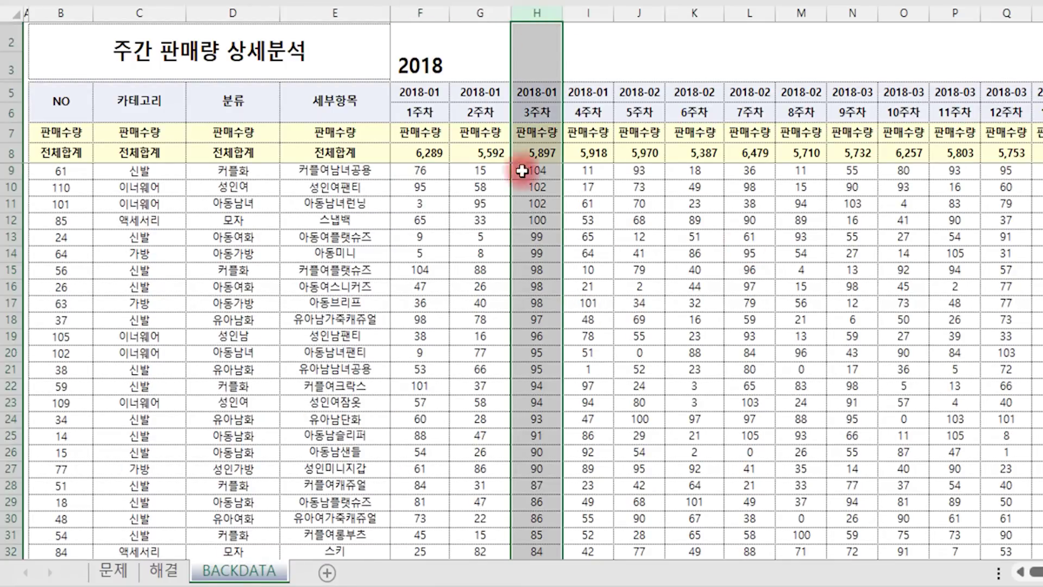
{"action": "left_click_drag", "start_coordinate": [367, 172], "coordinate": [361, 321]}
{"action": "key", "text": "ctrl+c"}
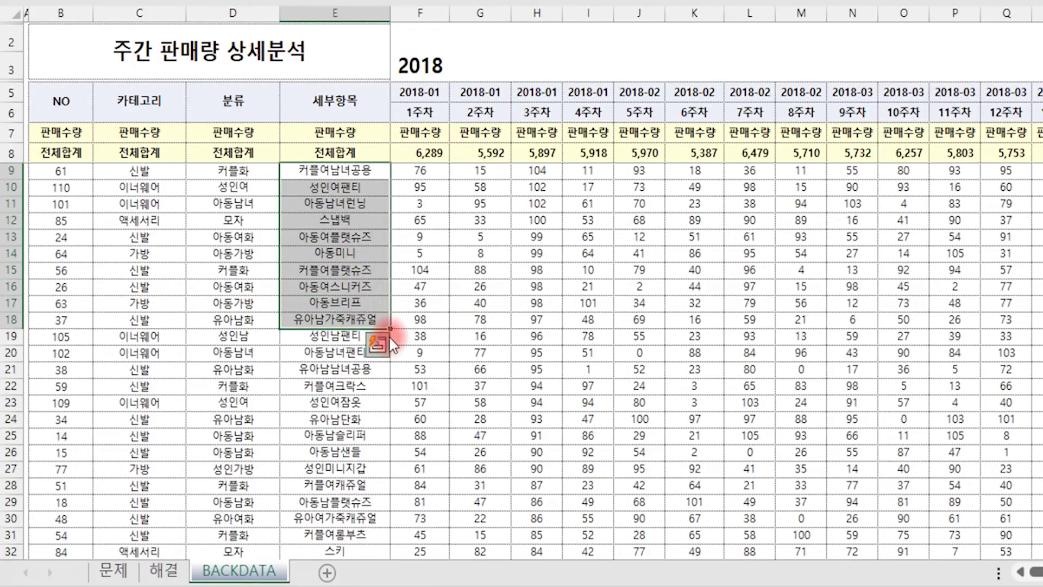
- Paste the copied names at F6 on the 문제 sheet to compare them with D6:E15, and undo the paste
{"action": "left_click", "coordinate": [116, 570]}
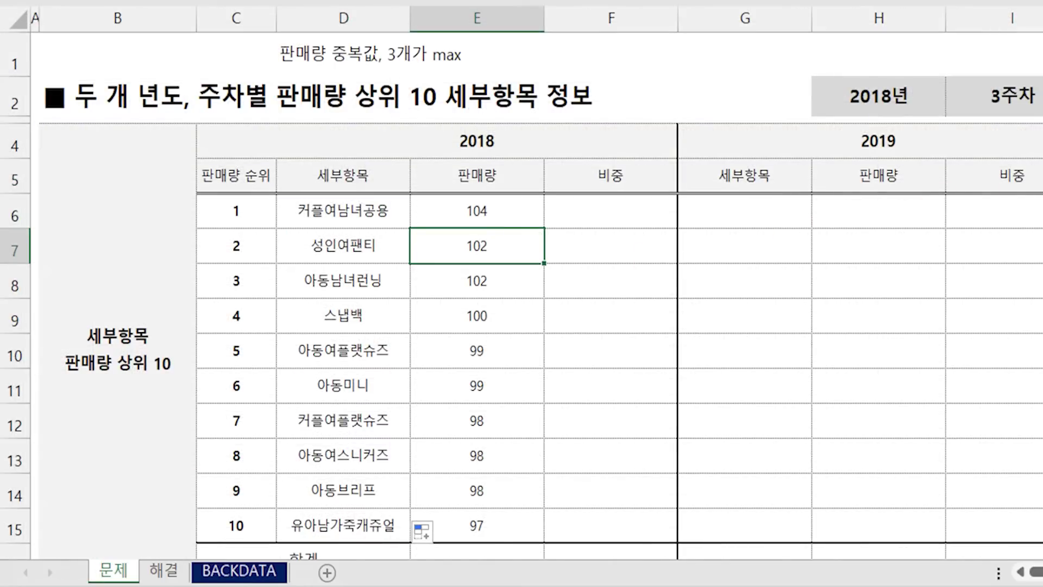
{"action": "left_click", "coordinate": [610, 210]}
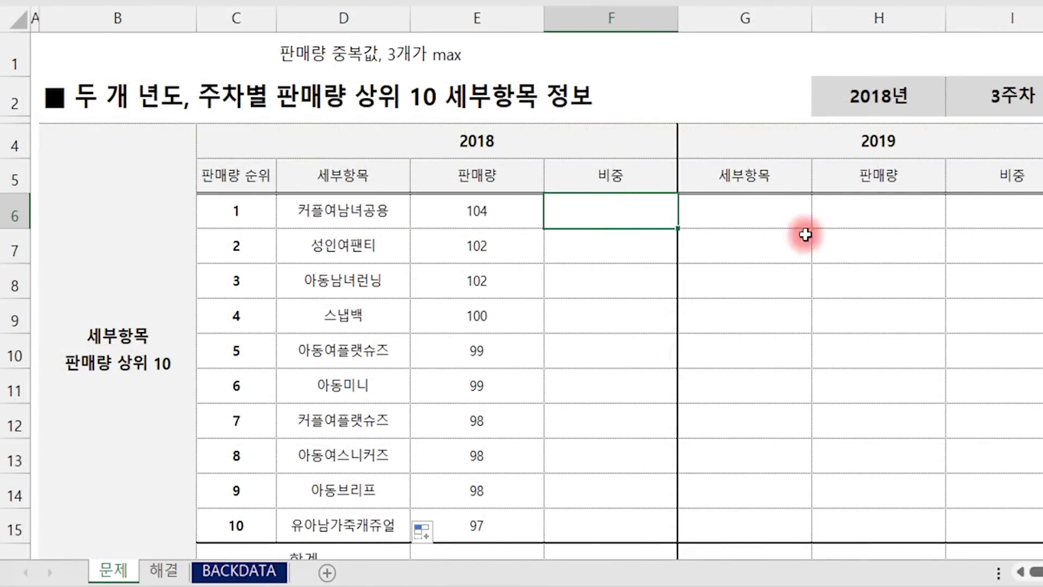
{"action": "key", "text": "ctrl+v"}
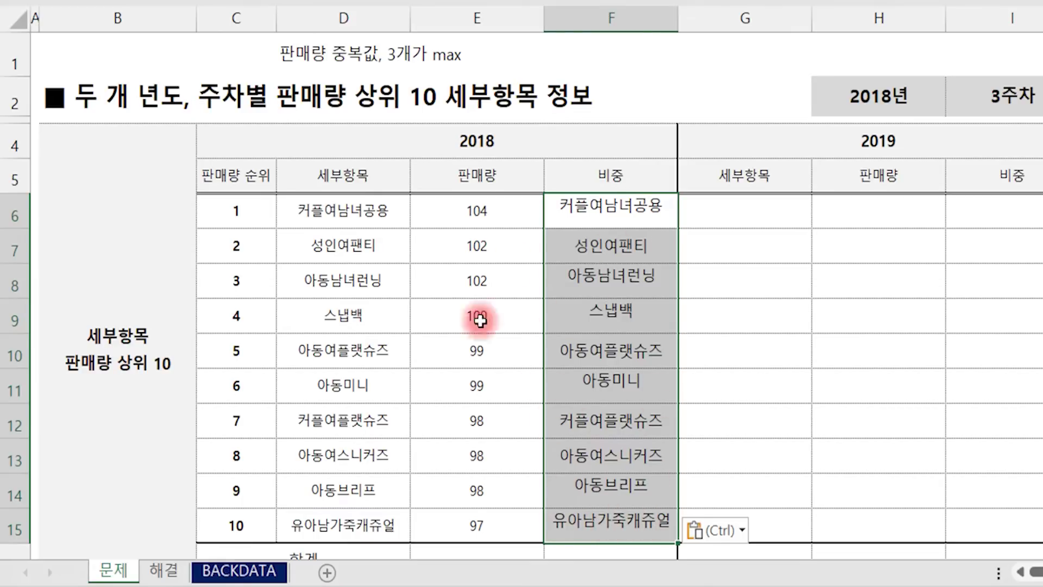
{"action": "key", "text": "ctrl+z"}
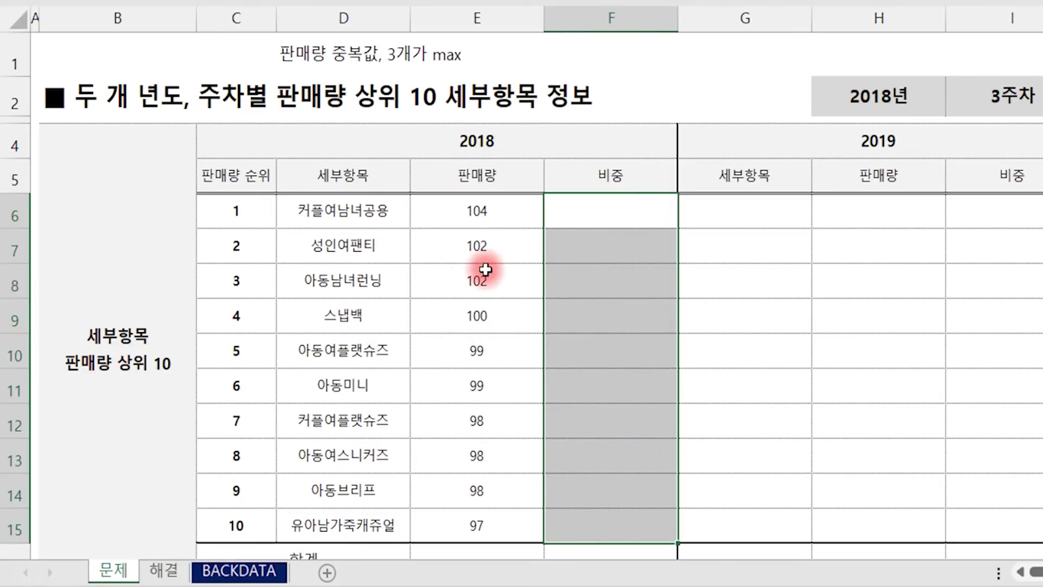
{"action": "left_click_drag", "start_coordinate": [489, 212], "coordinate": [507, 522]}
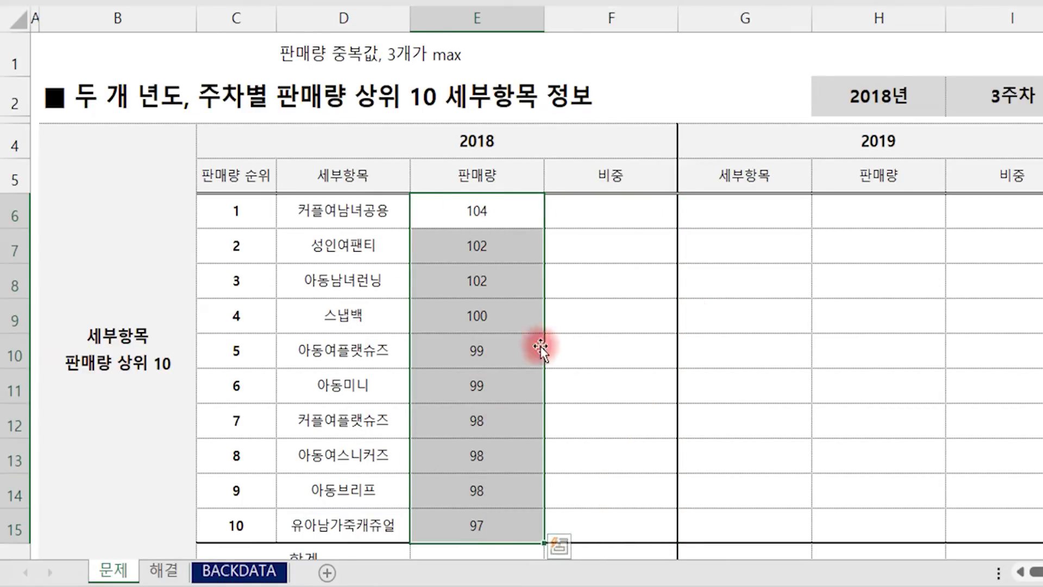
{"action": "left_click", "coordinate": [370, 215]}
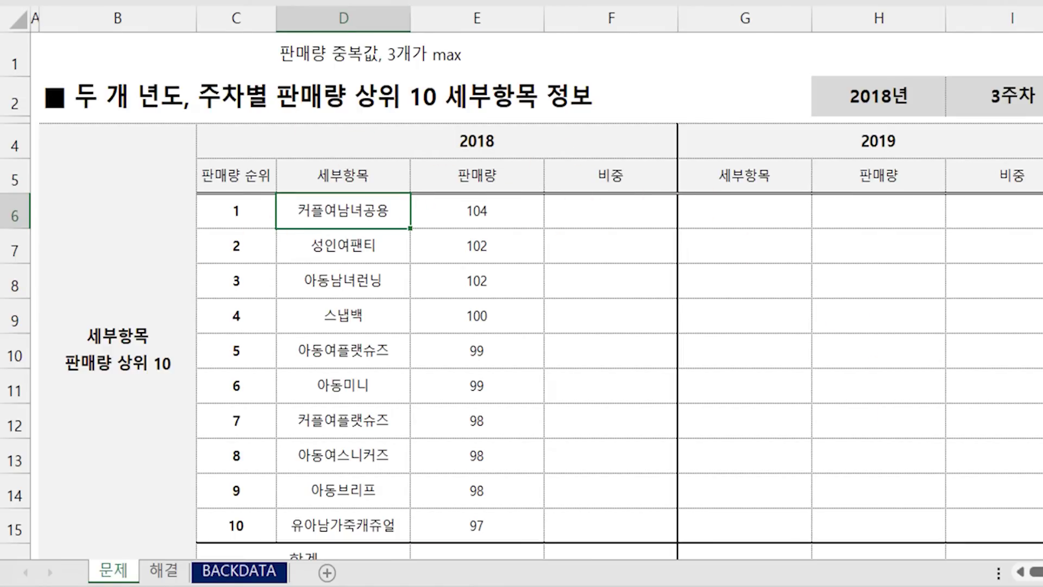
- Copy the text of the LARGE formula in E6 and paste it into H6 under 2019 판매량
{"action": "left_click", "coordinate": [494, 212]}
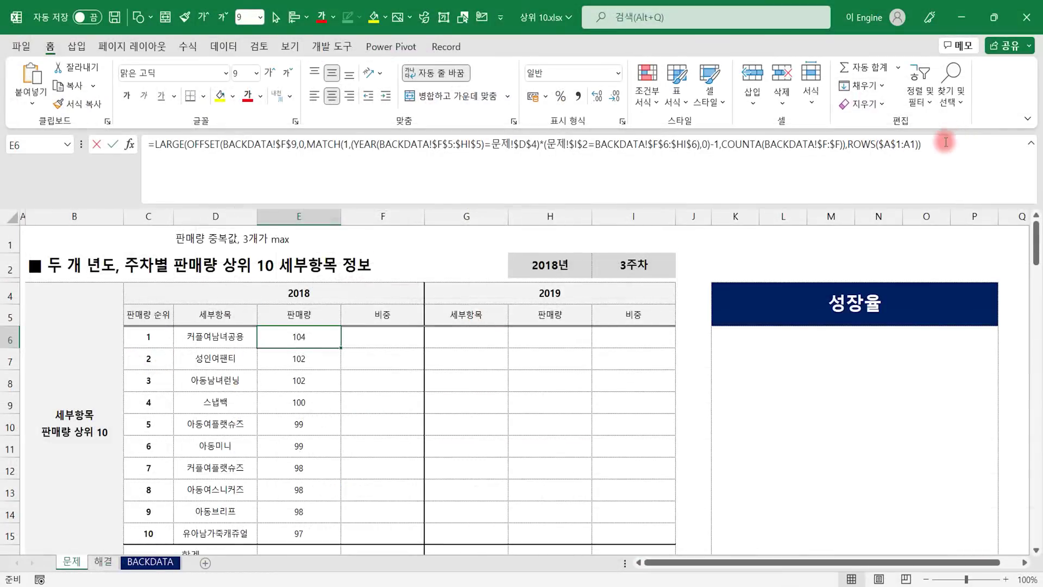
{"action": "left_click_drag", "start_coordinate": [946, 142], "coordinate": [124, 167]}
{"action": "key", "text": "ctrl+c"}
{"action": "key", "text": "Escape"}
{"action": "left_click", "coordinate": [543, 333]}
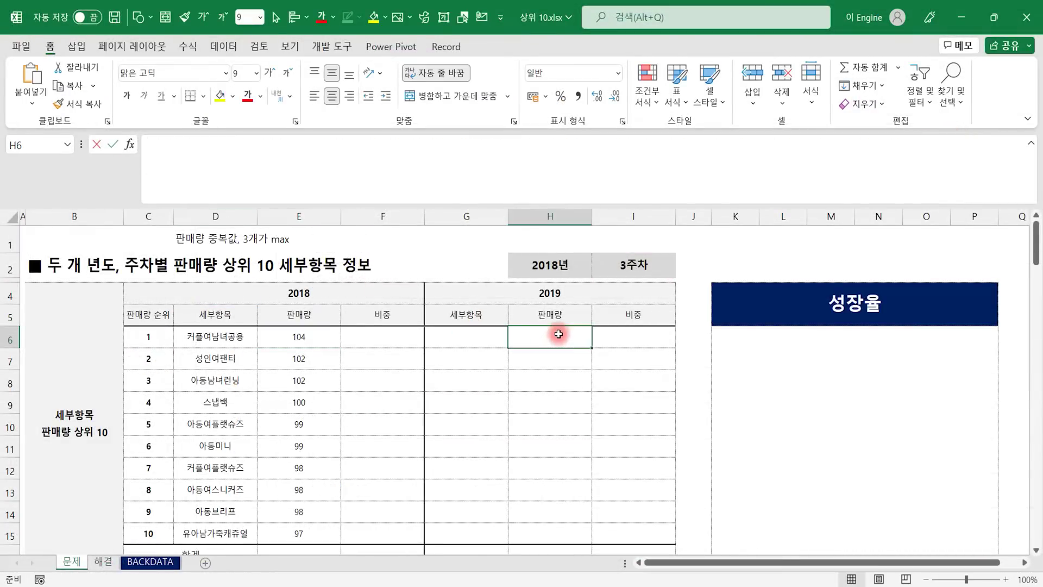
{"action": "key", "text": "ctrl+v"}
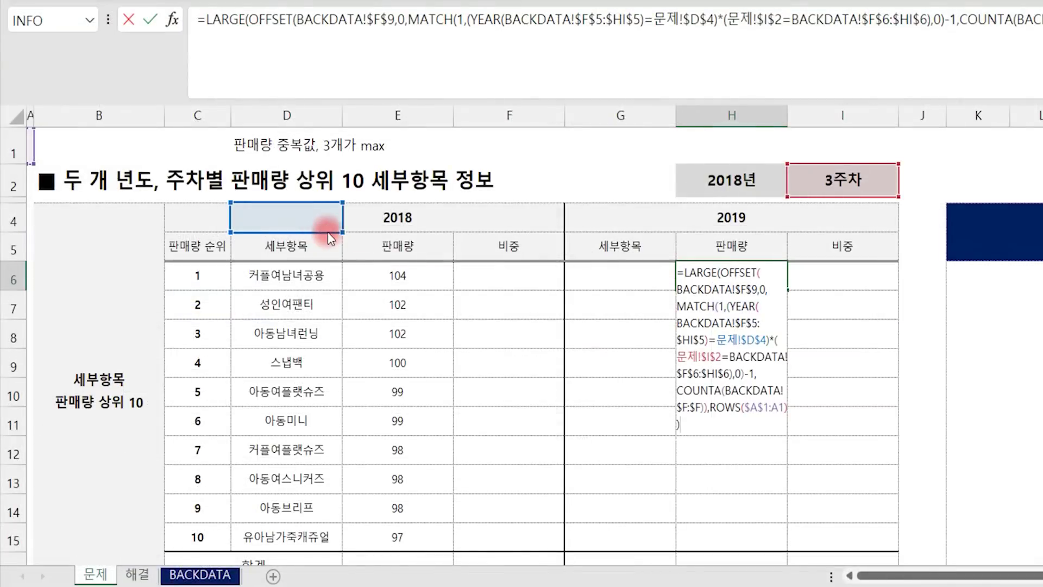
- Change the year reference in the H6 formula from $D$4 to $G$4 and confirm it
{"action": "left_click_drag", "start_coordinate": [241, 304], "coordinate": [531, 301]}
{"action": "left_click_drag", "start_coordinate": [705, 228], "coordinate": [600, 209]}
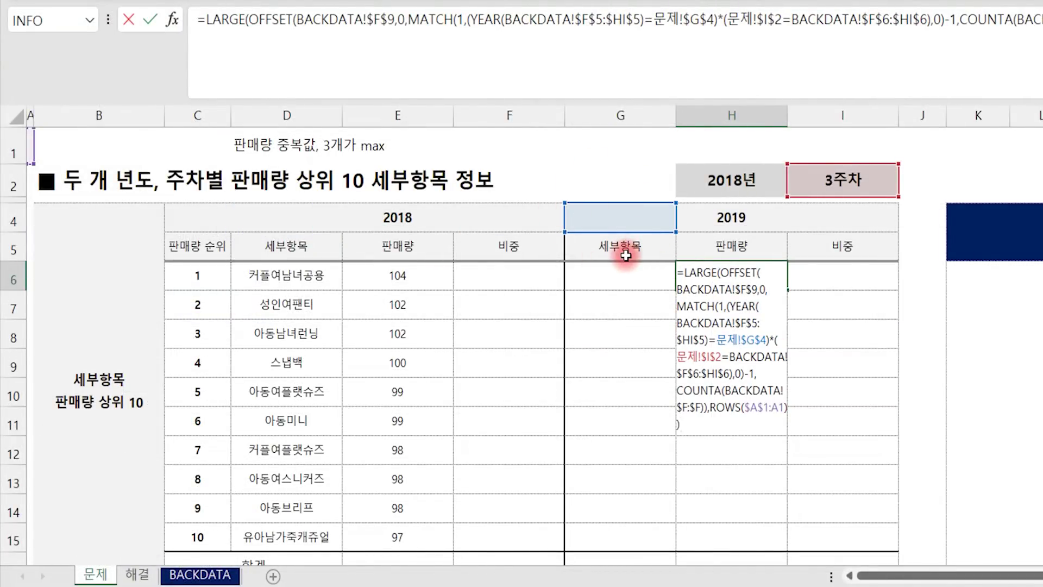
{"action": "key", "text": "Return"}
- Fill the H6 formula down through H15 without formatting
{"action": "left_click", "coordinate": [741, 277]}
{"action": "left_click_drag", "start_coordinate": [779, 292], "coordinate": [793, 539]}
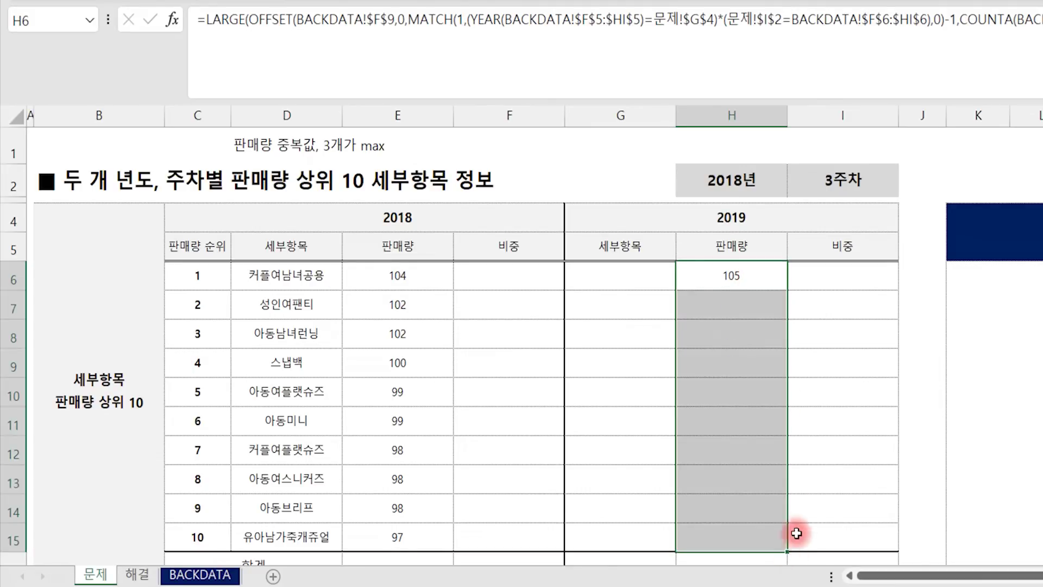
{"action": "left_click", "coordinate": [798, 540]}
{"action": "left_click", "coordinate": [868, 502]}
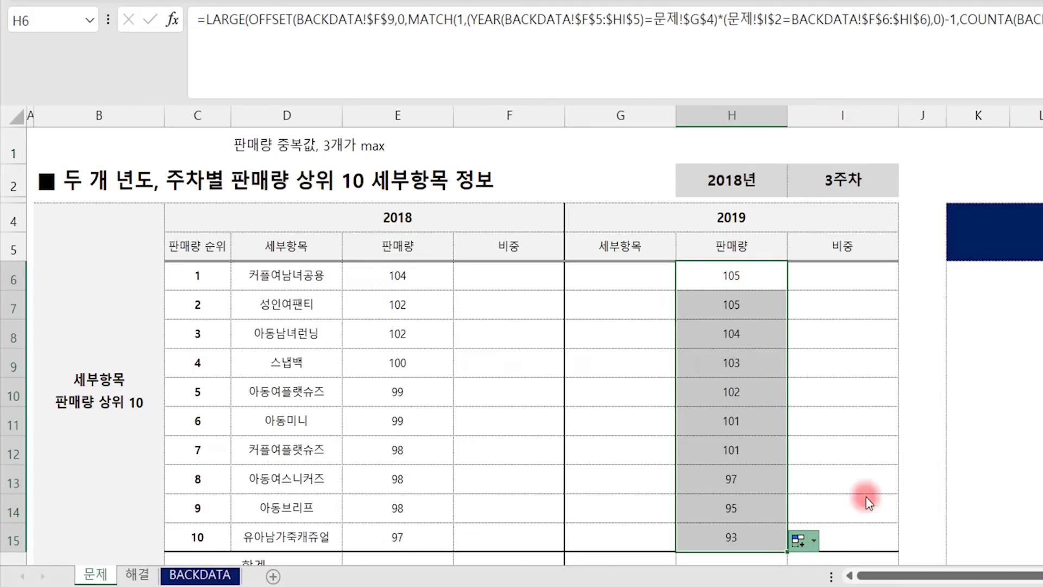
{"action": "left_click", "coordinate": [841, 368]}
- Copy the item-name formula from D6 into G6, keeping G6's own formatting
{"action": "left_click", "coordinate": [316, 275]}
{"action": "left_click_drag", "start_coordinate": [917, 40], "coordinate": [116, 16]}
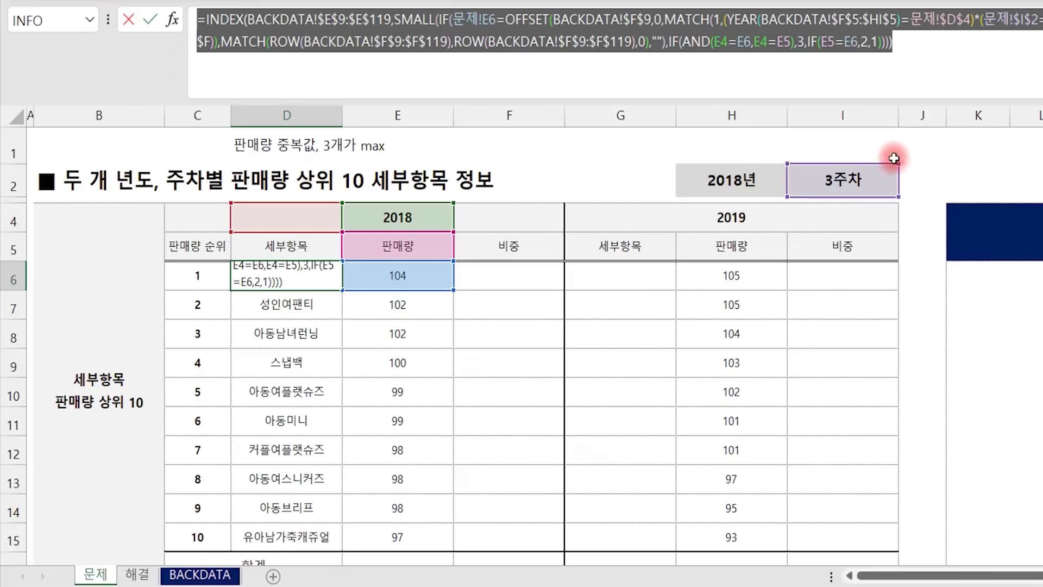
{"action": "left_click", "coordinate": [908, 44]}
{"action": "left_click", "coordinate": [321, 274]}
{"action": "key", "text": "ctrl+c"}
{"action": "left_click", "coordinate": [626, 286]}
{"action": "key", "text": "ctrl+v"}
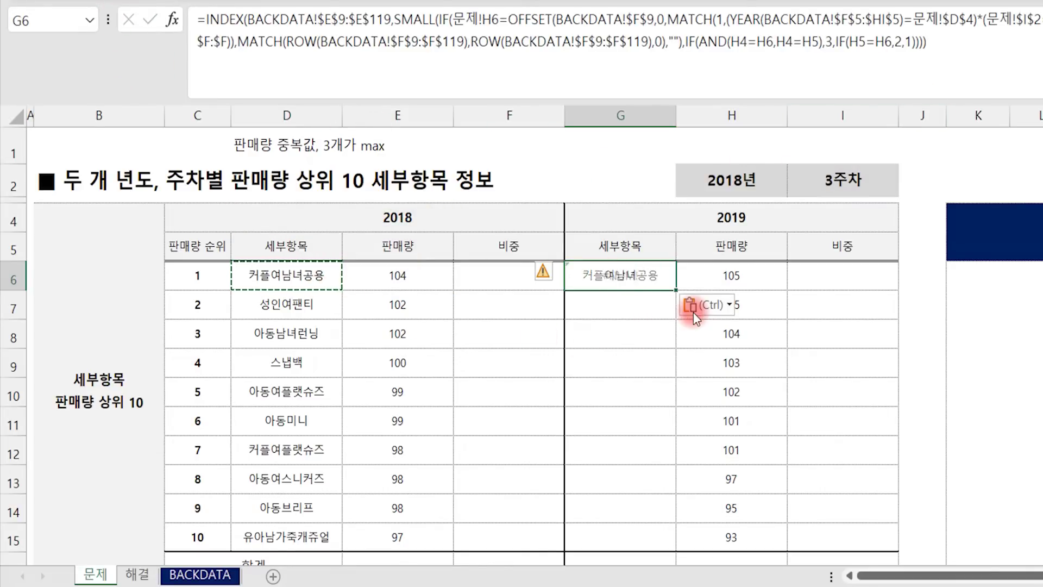
{"action": "left_click", "coordinate": [710, 310]}
{"action": "left_click", "coordinate": [722, 361]}
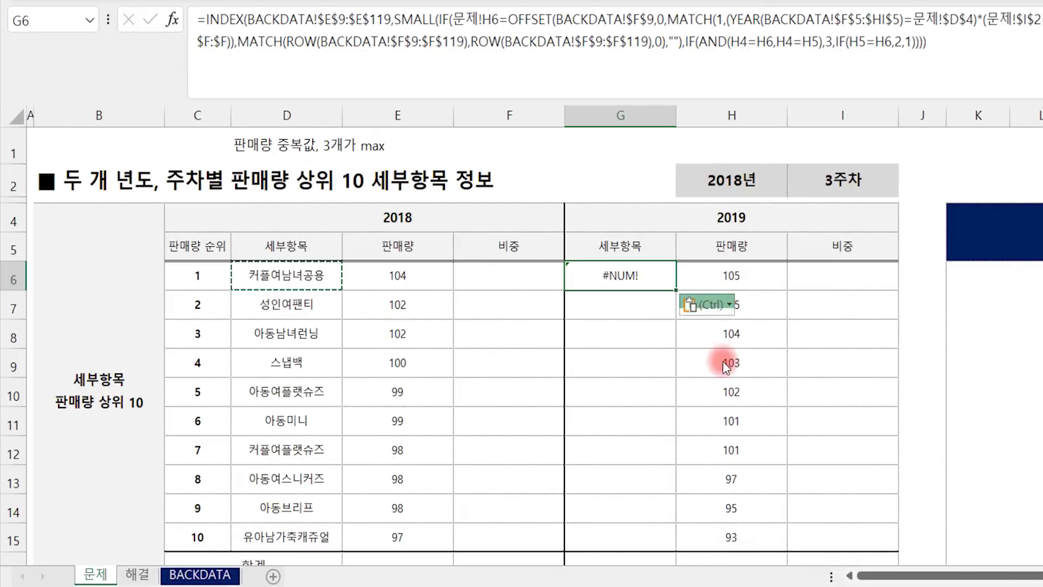
- Move the year reference in the G6 formula from $D$4 to $G$4 and confirm it
{"action": "double_click", "coordinate": [632, 282]}
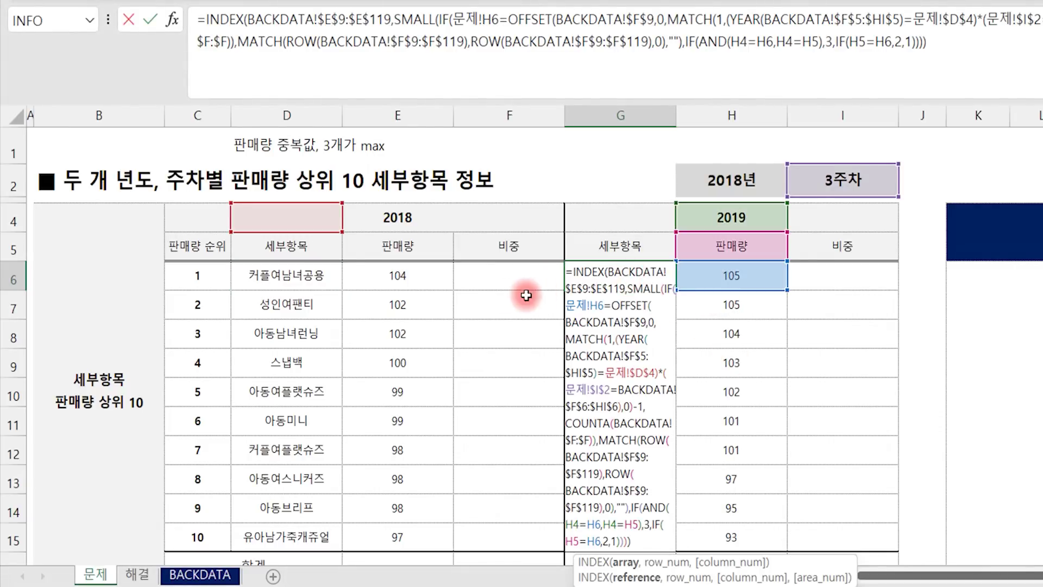
{"action": "left_click_drag", "start_coordinate": [293, 232], "coordinate": [642, 243]}
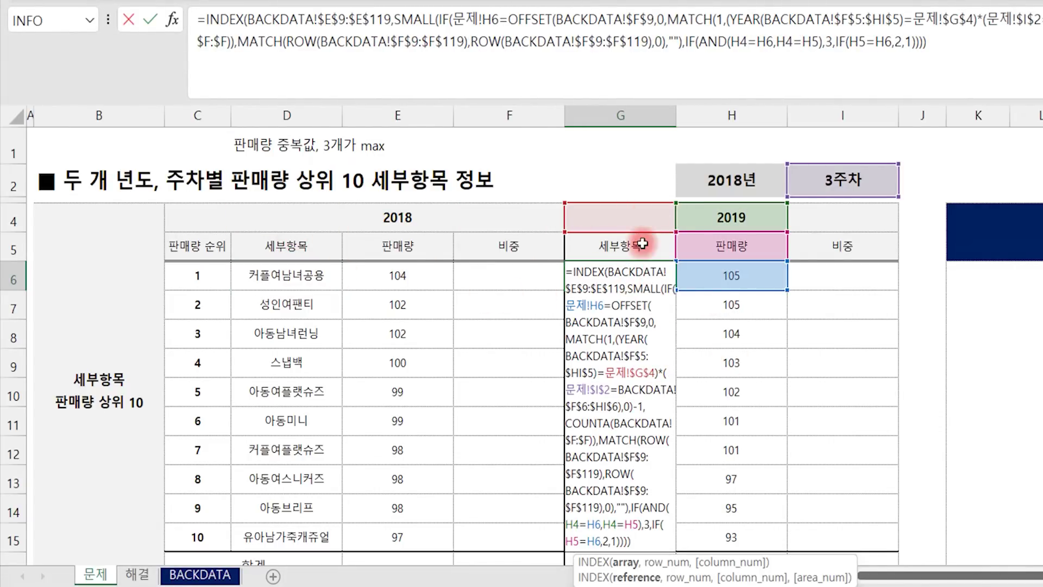
{"action": "key", "text": "Return"}
{"action": "key", "text": "Up"}
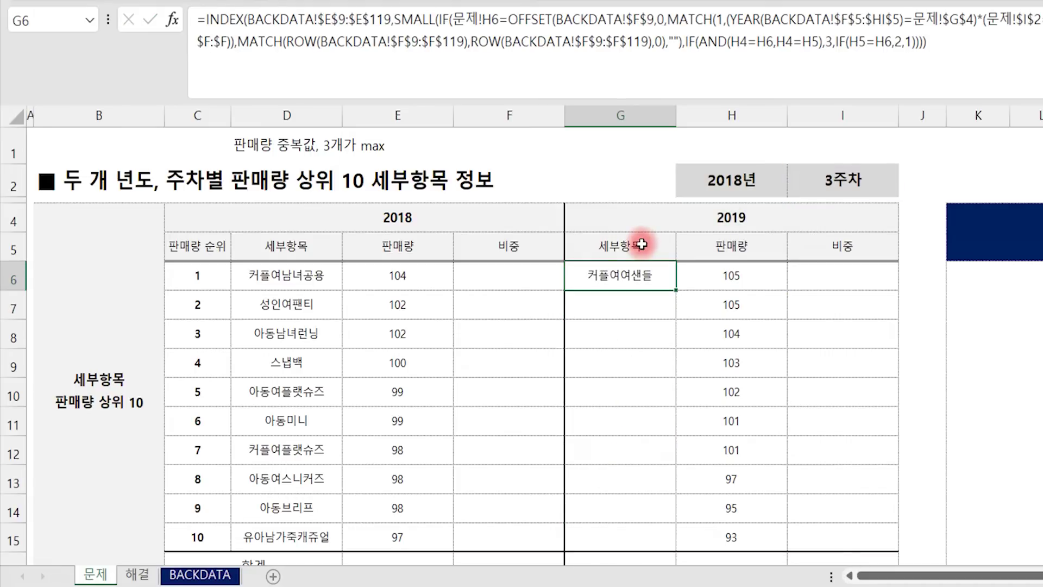
- Fill the G6 formula down through G15 without formatting
{"action": "left_click_drag", "start_coordinate": [679, 291], "coordinate": [677, 542]}
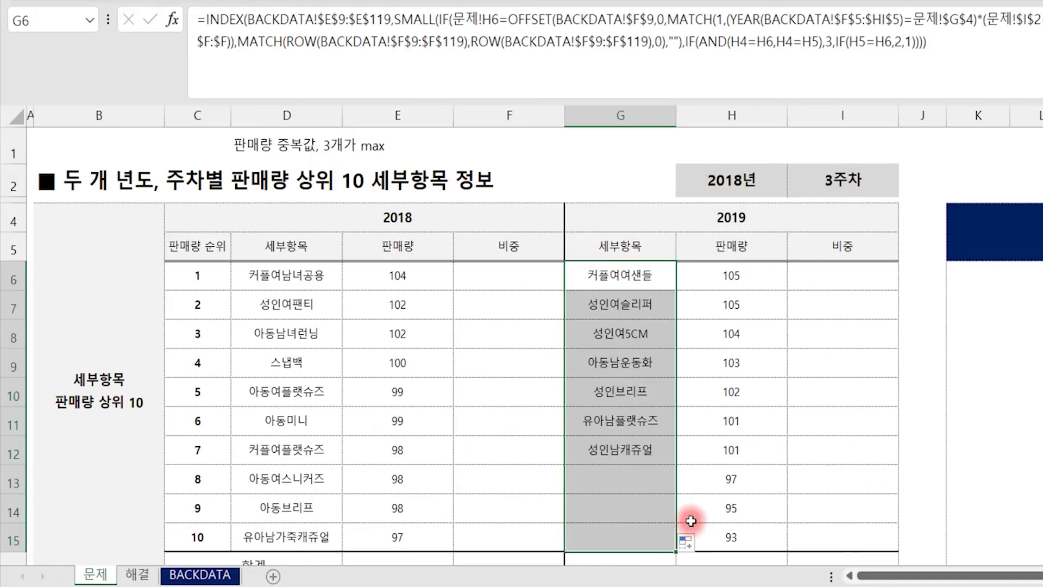
{"action": "left_click", "coordinate": [686, 541]}
{"action": "left_click", "coordinate": [731, 492]}
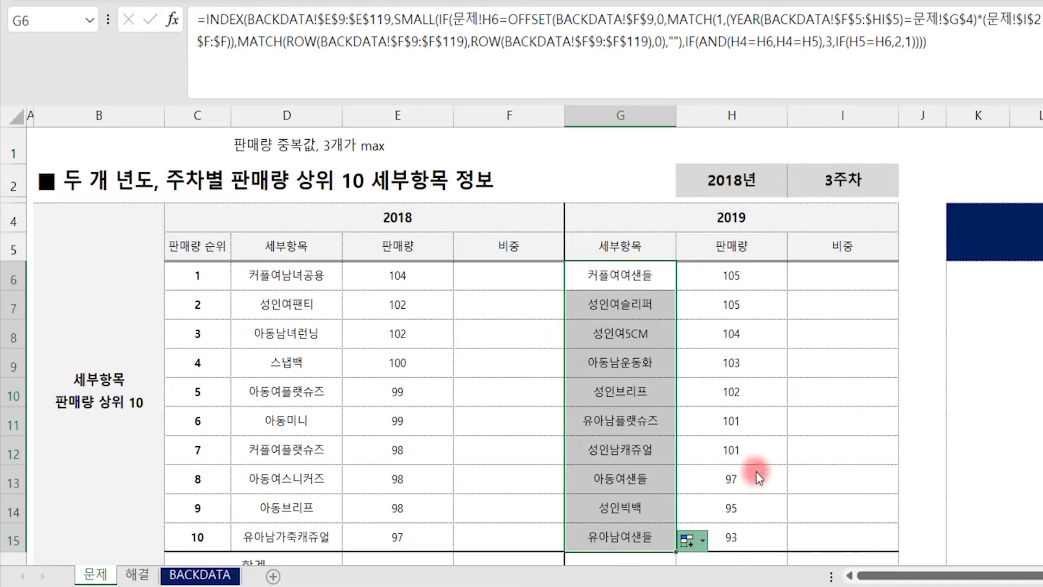
{"action": "left_click", "coordinate": [853, 389]}
- Add filters to row 8 of the BACKDATA sheet
{"action": "left_click", "coordinate": [652, 382]}
{"action": "left_click", "coordinate": [632, 330]}
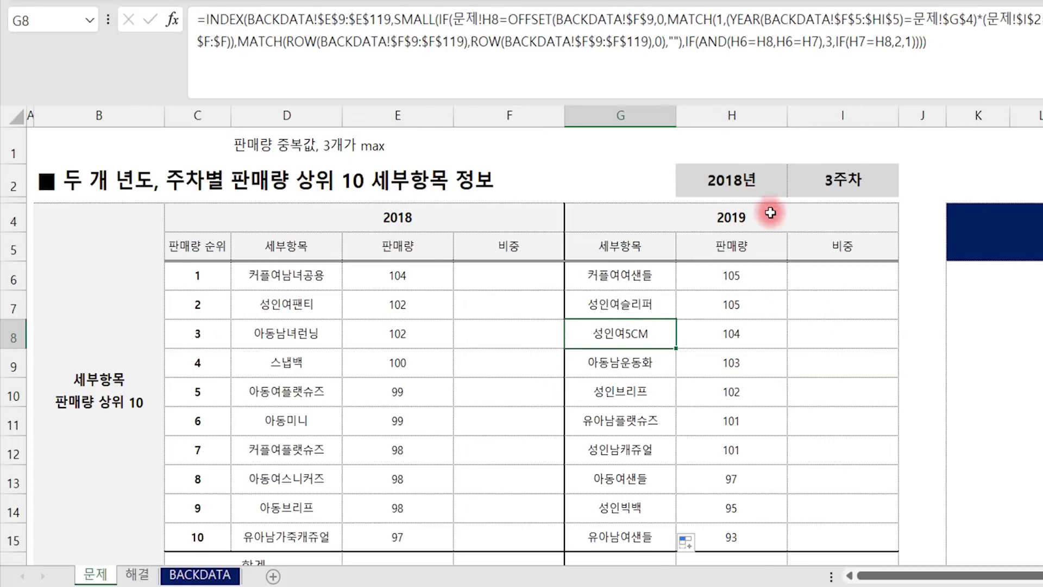
{"action": "left_click", "coordinate": [841, 179]}
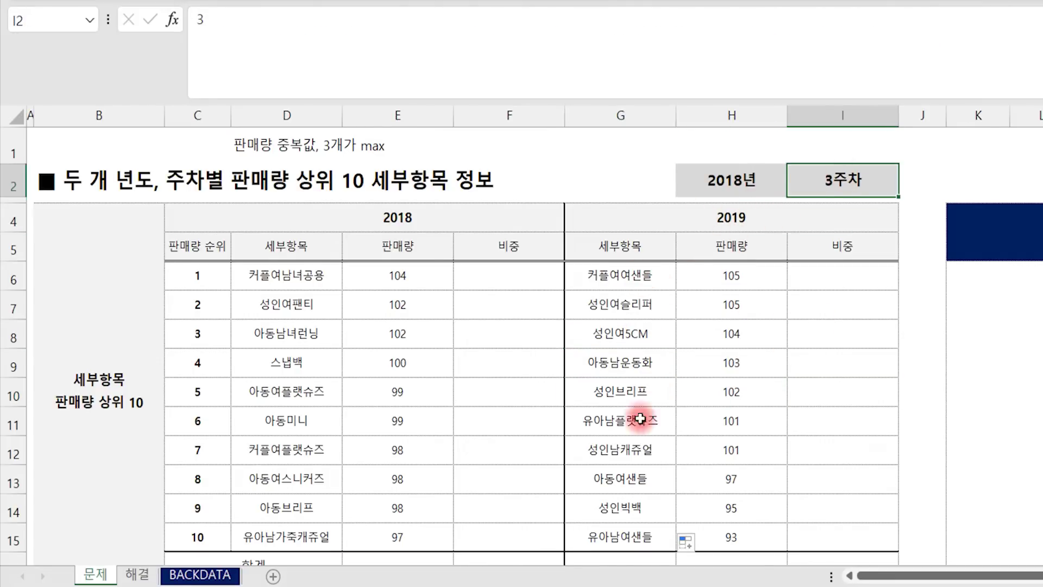
{"action": "left_click", "coordinate": [200, 575]}
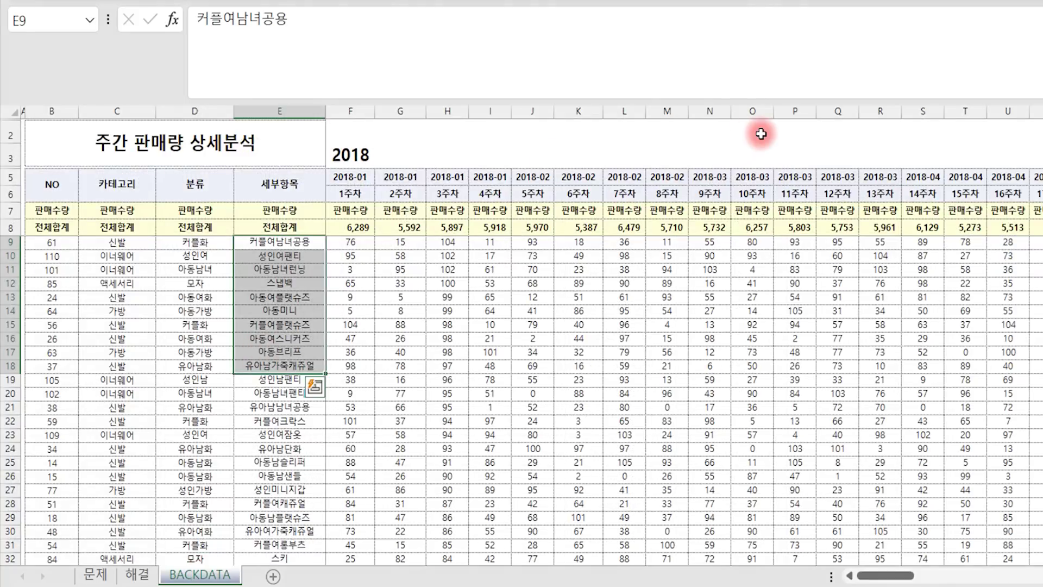
{"action": "left_click", "coordinate": [478, 260]}
{"action": "left_click", "coordinate": [8, 300]}
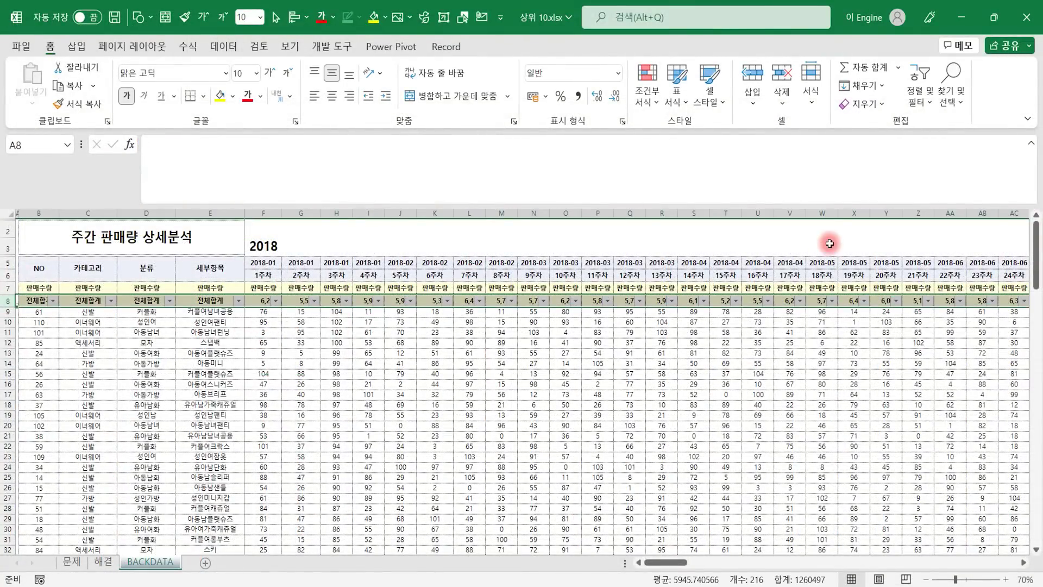
- Sort the BACKDATA rows in descending order by the 2019 week 3 (3주차) sales column
{"action": "left_click", "coordinate": [824, 248]}
{"action": "key", "text": "ctrl+Right"}
{"action": "key", "text": "Right"}
{"action": "key", "text": "Right"}
{"action": "key", "text": "Right"}
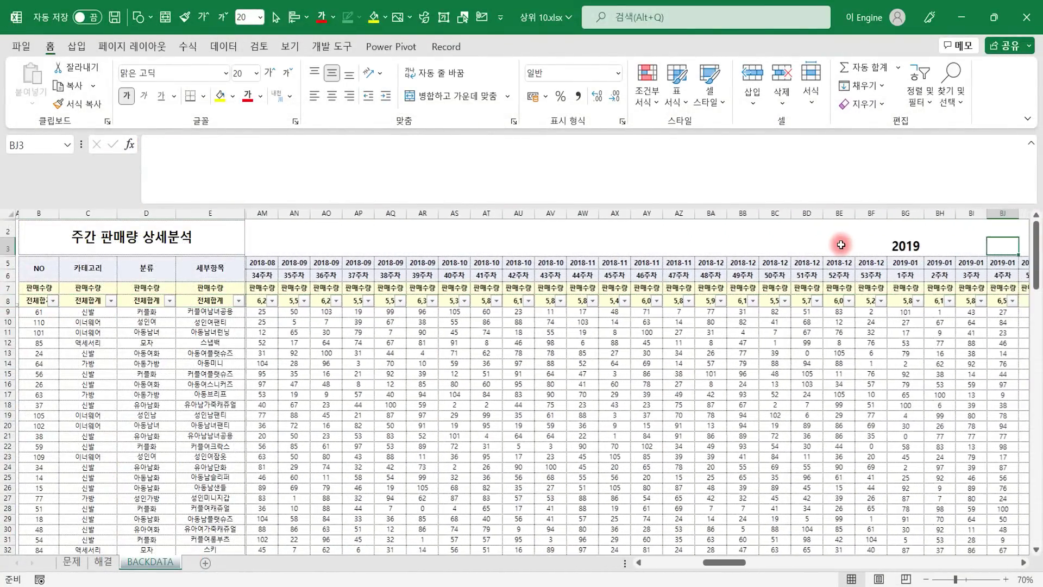
{"action": "key", "text": "Right"}
{"action": "key", "text": "Down"}
{"action": "key", "text": "Down"}
{"action": "key", "text": "Left"}
{"action": "key", "text": "Left"}
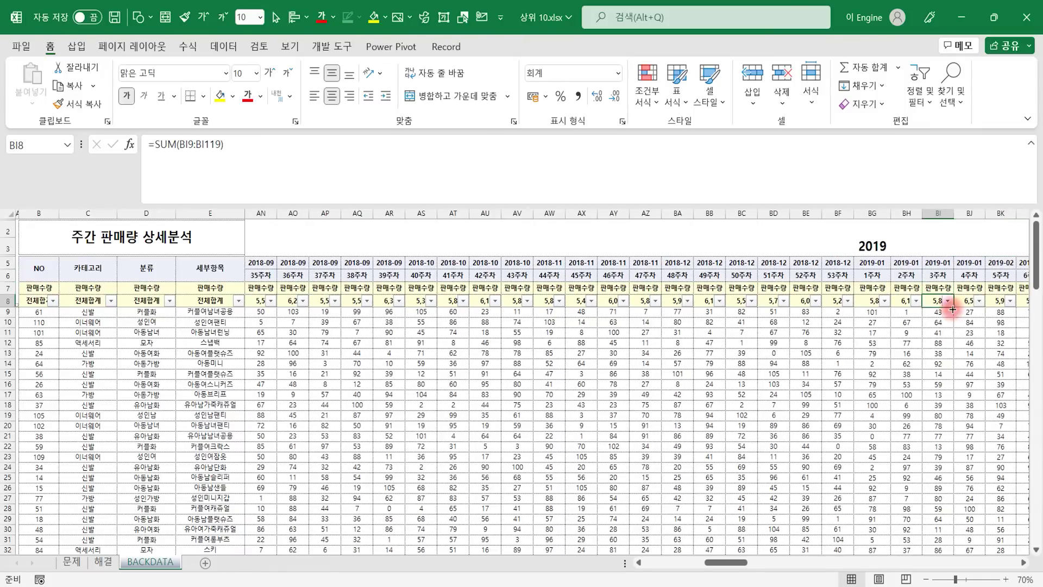
{"action": "left_click", "coordinate": [948, 300]}
{"action": "left_click", "coordinate": [841, 294]}
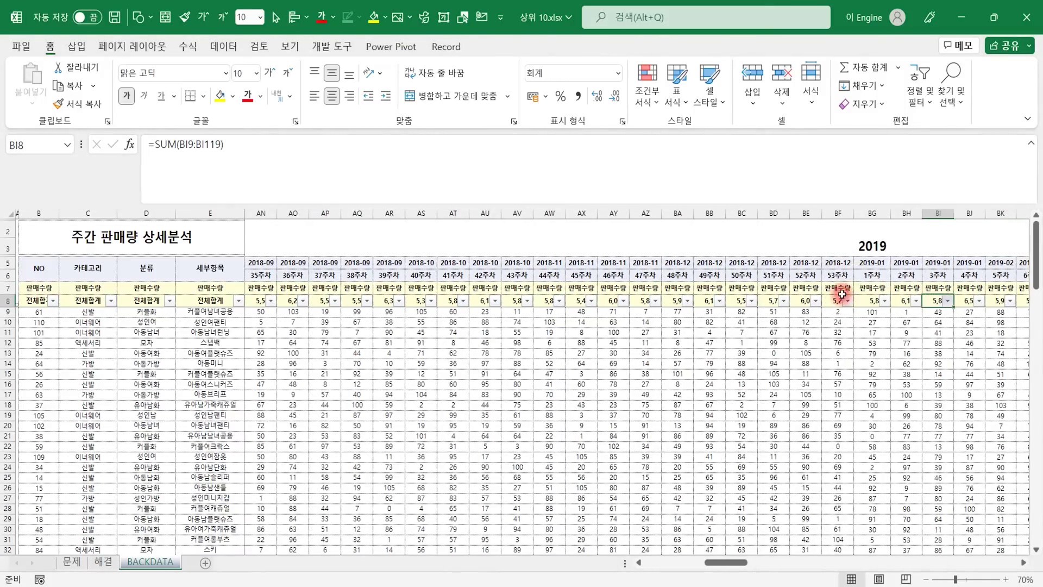
- Copy the ten item names in BACKDATA E9:E18 to I6:I15 on the 문제 sheet for comparison, and clear them again
{"action": "left_click_drag", "start_coordinate": [220, 311], "coordinate": [232, 398]}
{"action": "key", "text": "ctrl+c"}
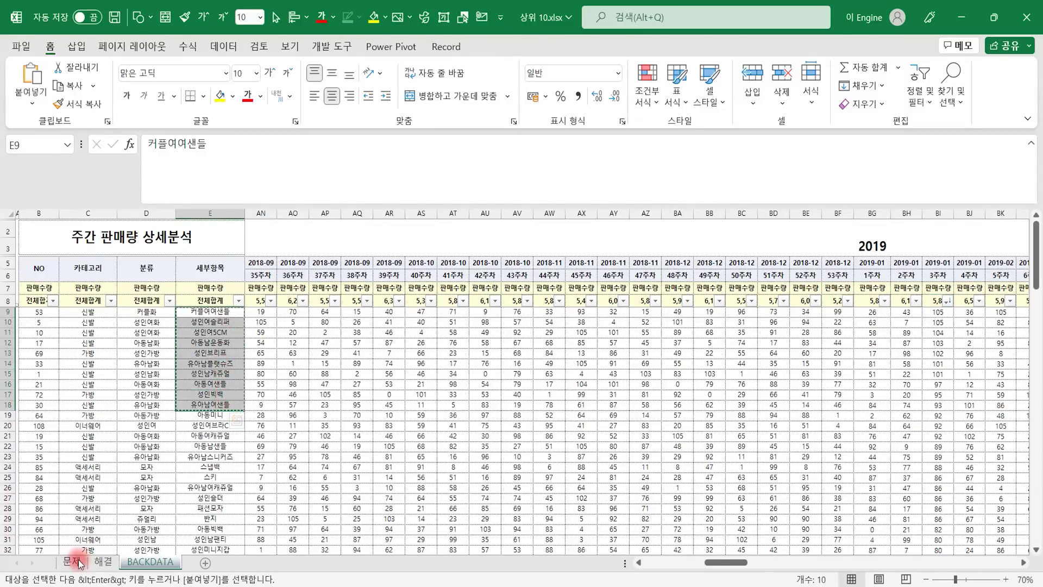
{"action": "left_click", "coordinate": [71, 561]}
{"action": "left_click", "coordinate": [635, 335]}
{"action": "key", "text": "ctrl+v"}
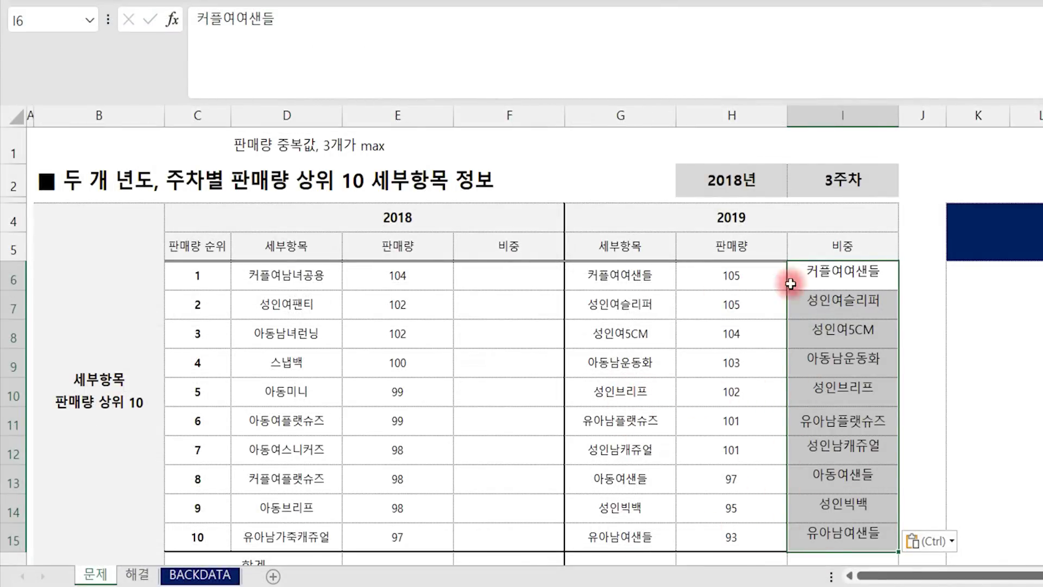
{"action": "key", "text": "Delete"}
{"action": "left_click", "coordinate": [845, 283]}
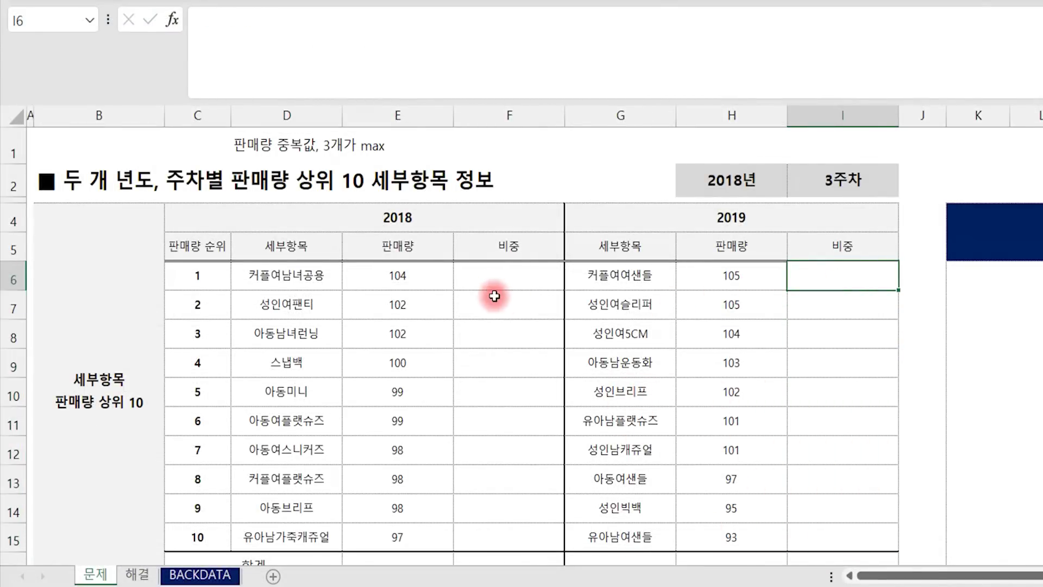
- Total the 2018 top 10 sales in E16 by summing E6:E15
{"action": "left_click", "coordinate": [540, 264]}
{"action": "scroll", "coordinate": [549, 314], "scroll_direction": "down", "scroll_amount": 1}
{"action": "left_click", "coordinate": [397, 510]}
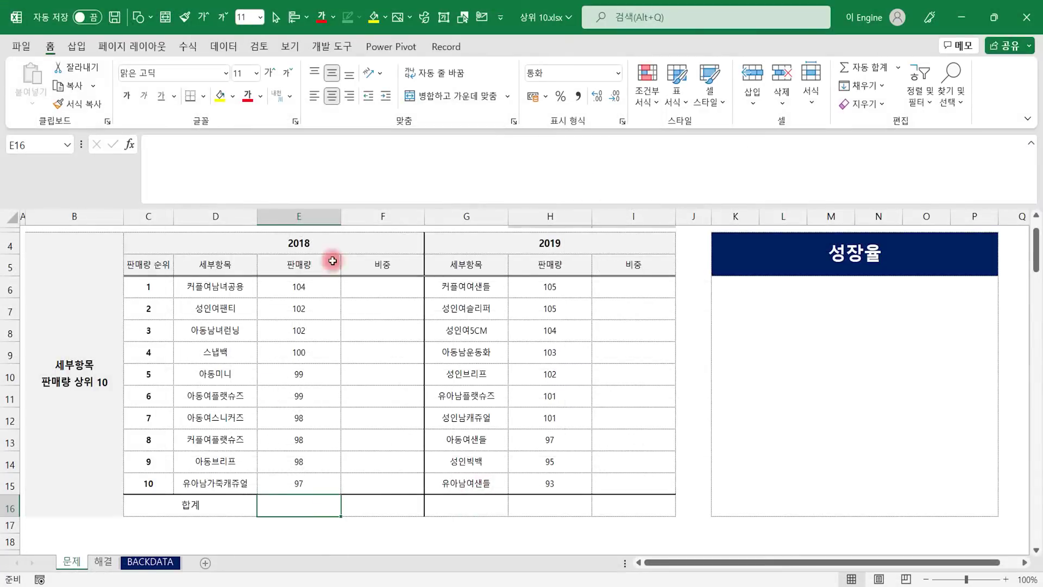
{"action": "left_click", "coordinate": [864, 69]}
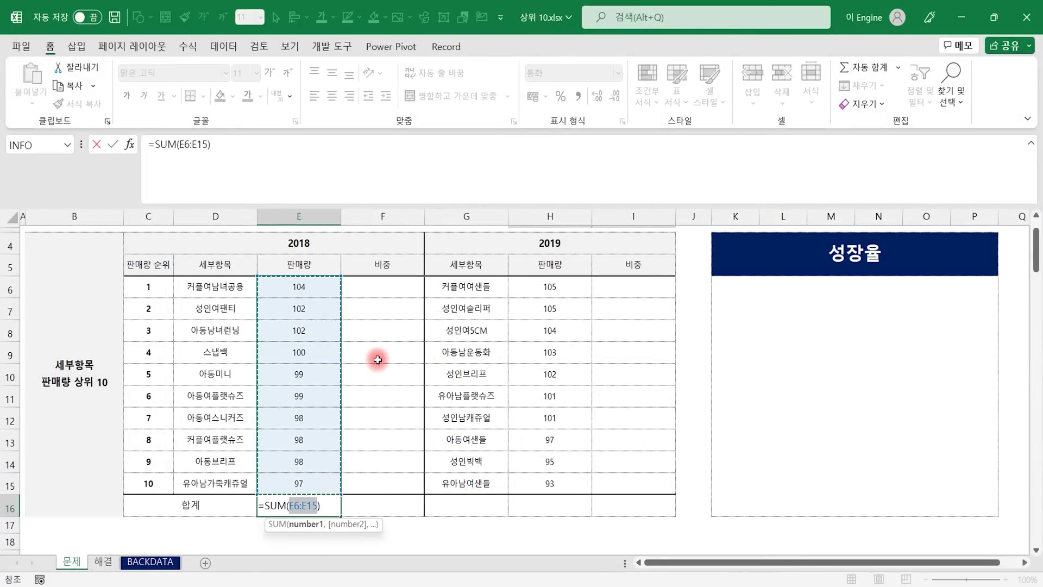
{"action": "key", "text": "Return"}
- Enter the 2018 share formula =E6/$E$16 in F6
{"action": "key", "text": "Right"}
{"action": "key", "text": "Up"}
{"action": "key", "text": "Up"}
{"action": "key", "text": "Up"}
{"action": "key", "text": "Up"}
{"action": "key", "text": "Up"}
{"action": "key", "text": "Up"}
{"action": "key", "text": "Up"}
{"action": "key", "text": "Up"}
{"action": "key", "text": "Up"}
{"action": "key", "text": "Up"}
{"action": "key", "text": "Up"}
{"action": "key", "text": "Up"}
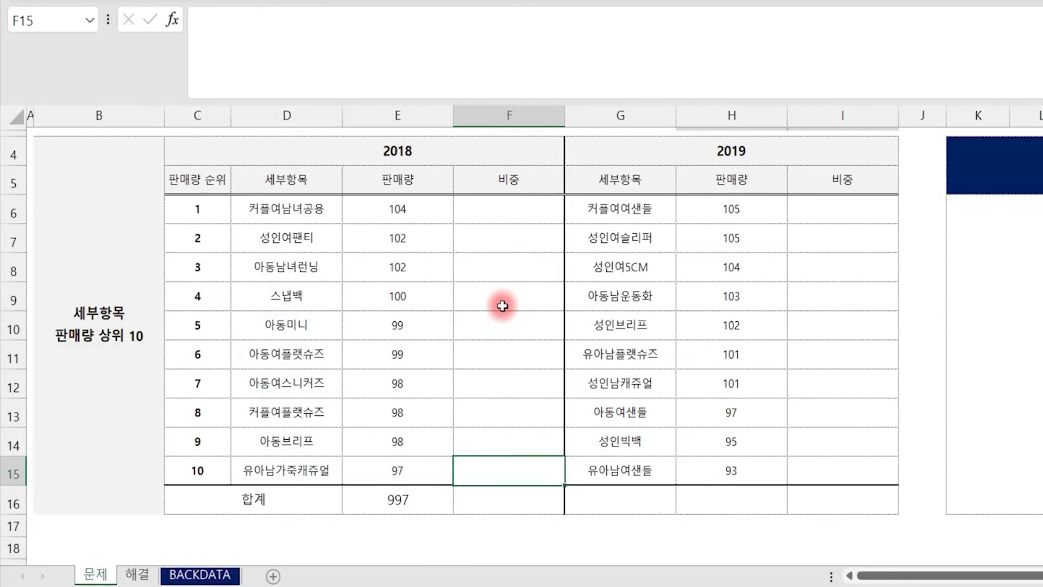
{"action": "key", "text": "Down"}
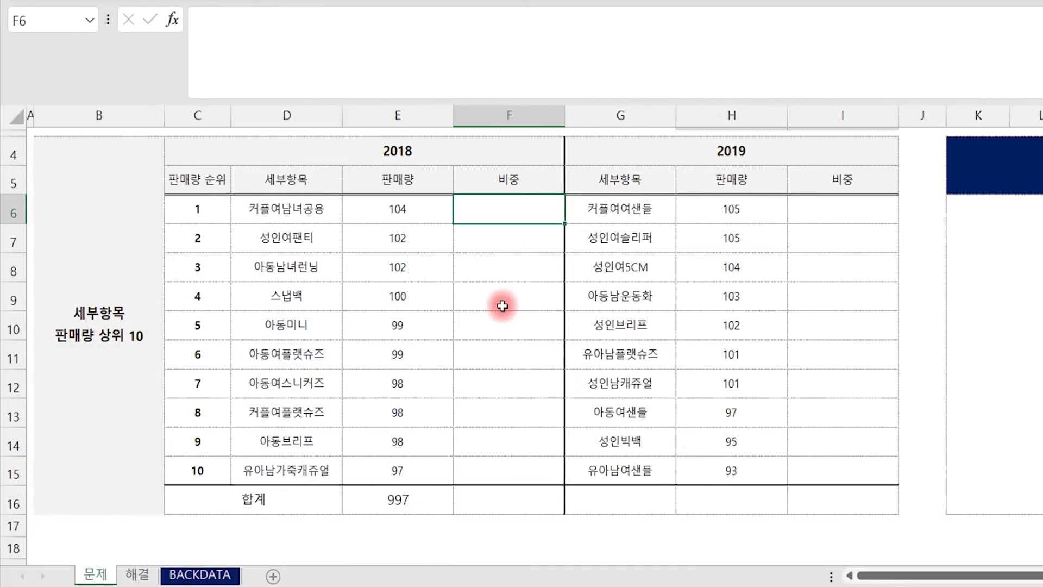
{"action": "type", "text": "="}
{"action": "key", "text": "Left"}
{"action": "type", "text": "/"}
{"action": "key", "text": "Left"}
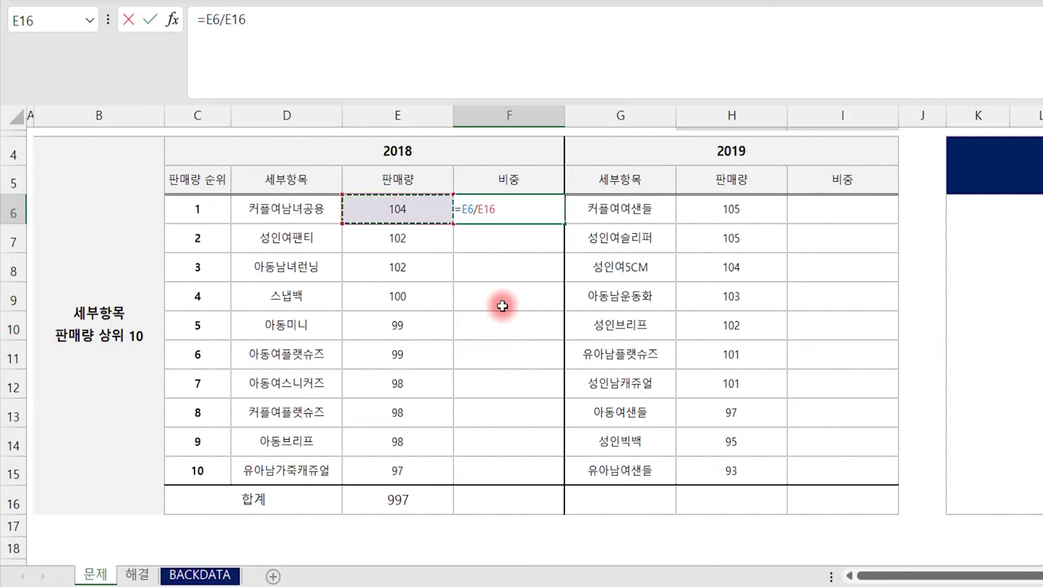
{"action": "key", "text": "ctrl+Down"}
{"action": "key", "text": "Return"}
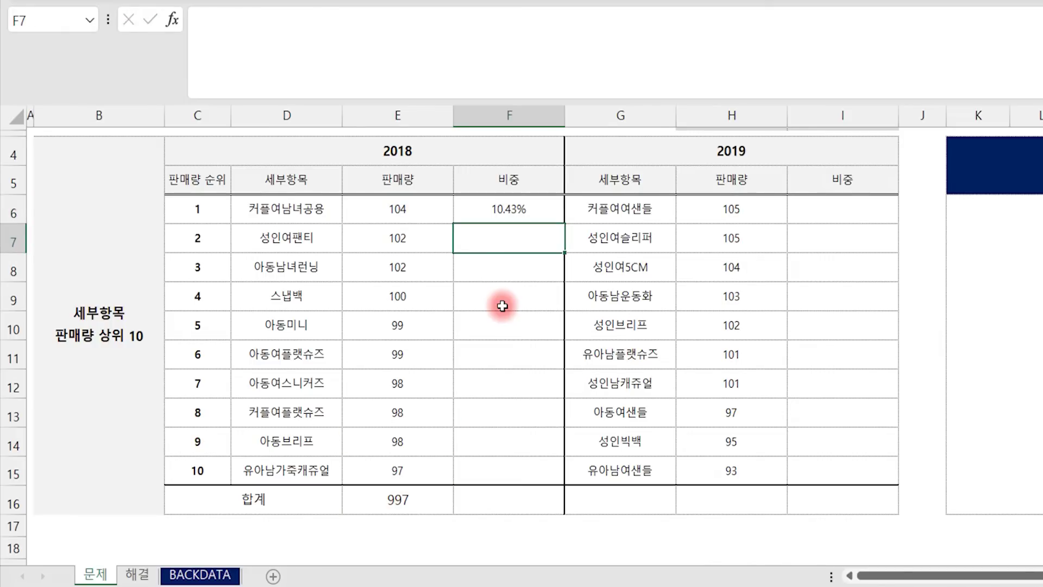
- Fill the F6 share formula down through F15 without formatting
{"action": "key", "text": "Up"}
{"action": "left_click_drag", "start_coordinate": [567, 224], "coordinate": [553, 476]}
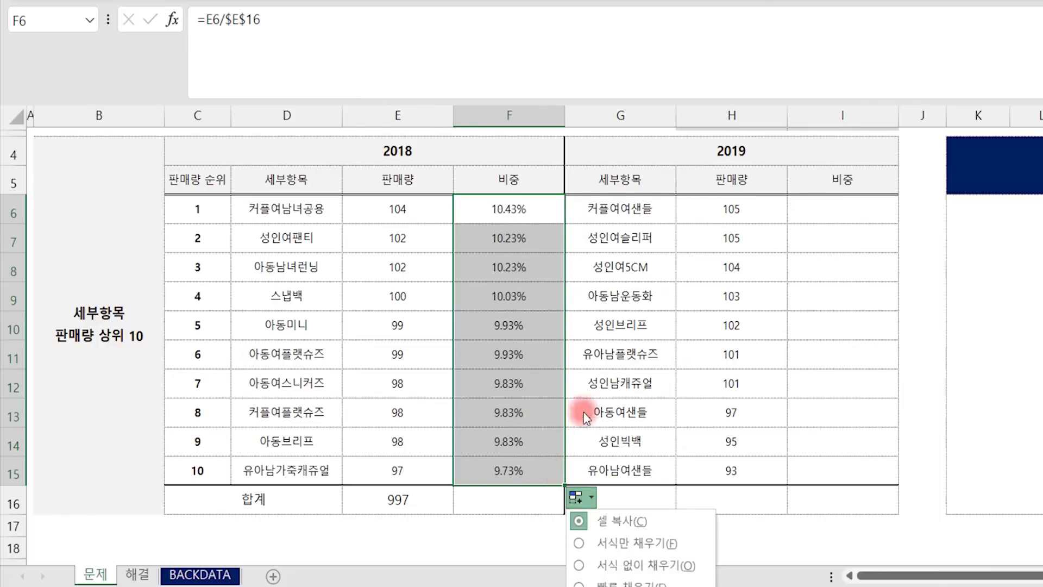
{"action": "left_click", "coordinate": [655, 563]}
- Copy the 2018 sales total formula from E16 into H16
{"action": "left_click", "coordinate": [407, 501]}
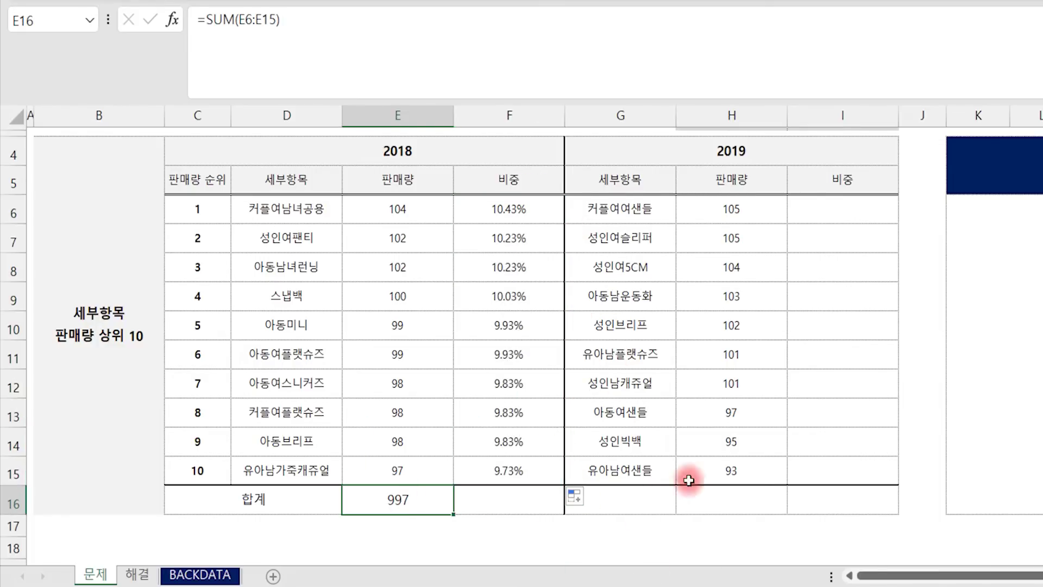
{"action": "key", "text": "ctrl+c"}
{"action": "left_click", "coordinate": [773, 489]}
{"action": "key", "text": "ctrl+v"}
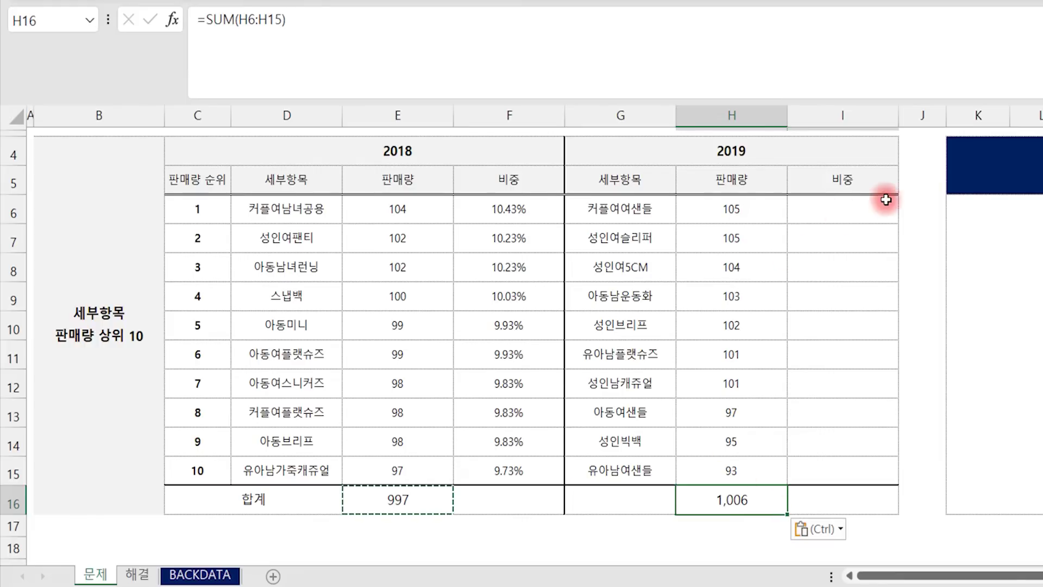
- Copy the share formula from F6 into I6, pasting only the formula
{"action": "left_click", "coordinate": [522, 212]}
{"action": "key", "text": "ctrl+c"}
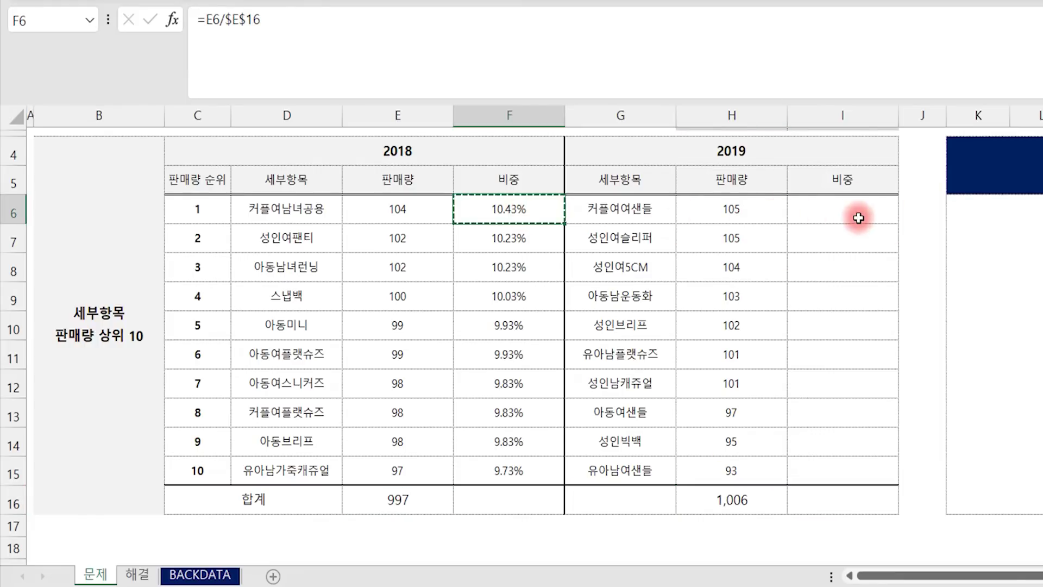
{"action": "left_click", "coordinate": [856, 210]}
{"action": "key", "text": "ctrl+v"}
{"action": "left_click", "coordinate": [934, 238]}
{"action": "left_click", "coordinate": [946, 294]}
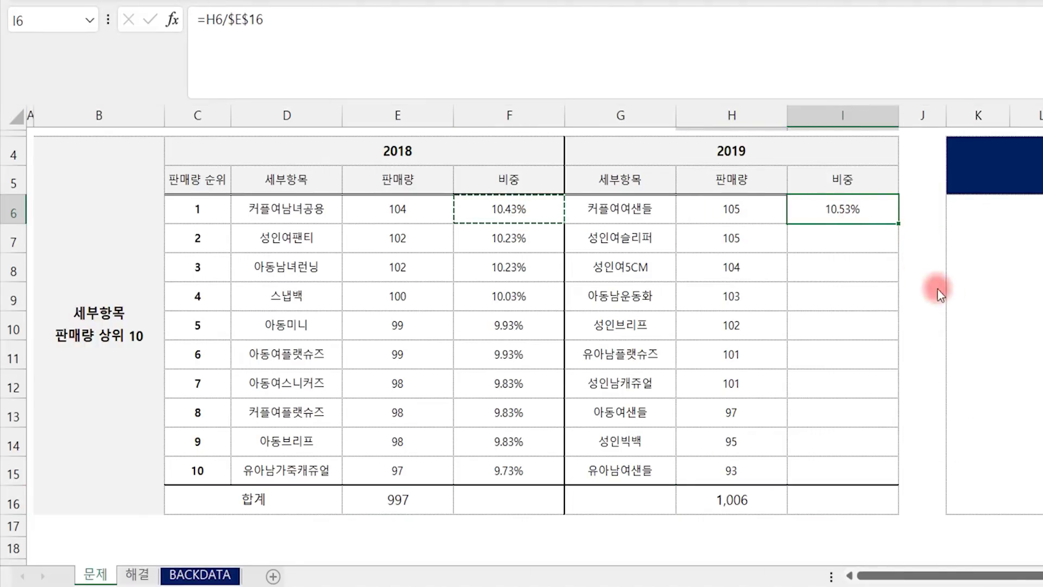
- Move the total reference in the I6 formula from $E$16 to $H$16 and confirm it
{"action": "double_click", "coordinate": [864, 205]}
{"action": "left_click_drag", "start_coordinate": [390, 496], "coordinate": [719, 487]}
{"action": "key", "text": "Return"}
- Copy the I6 share formula down through I15, pasting only the formulas
{"action": "key", "text": "Up"}
{"action": "key", "text": "ctrl+c"}
{"action": "key", "text": "ctrl+shift+Down"}
{"action": "key", "text": "ctrl+shift+Up"}
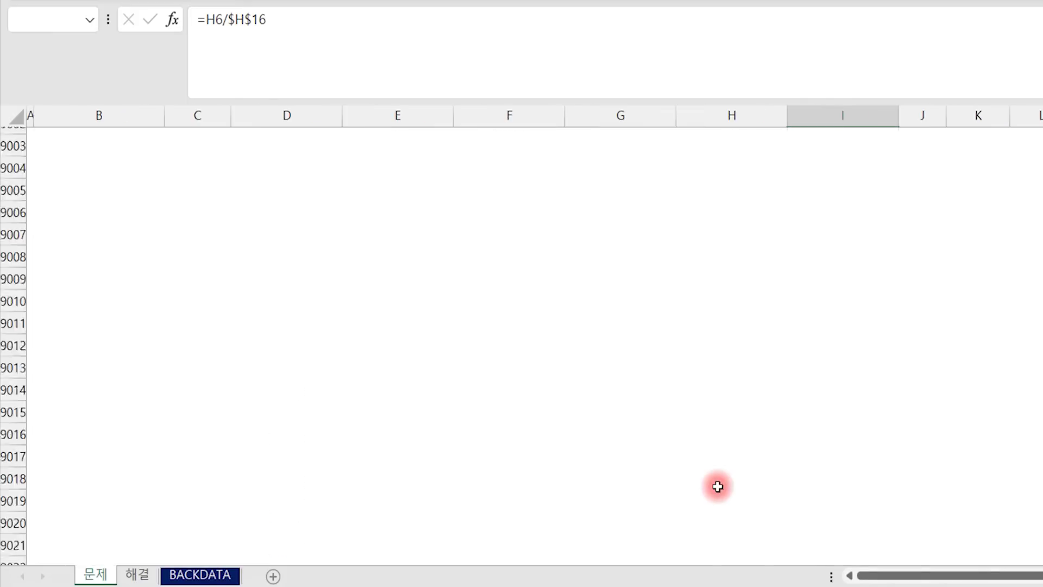
{"action": "key", "text": "shift+Down"}
{"action": "key", "text": "shift+Down"}
{"action": "key", "text": "shift+Down"}
{"action": "key", "text": "shift+Down"}
{"action": "key", "text": "shift+Down"}
{"action": "key", "text": "shift+Down"}
{"action": "key", "text": "shift+Down"}
{"action": "key", "text": "shift+Down"}
{"action": "key", "text": "shift+Down"}
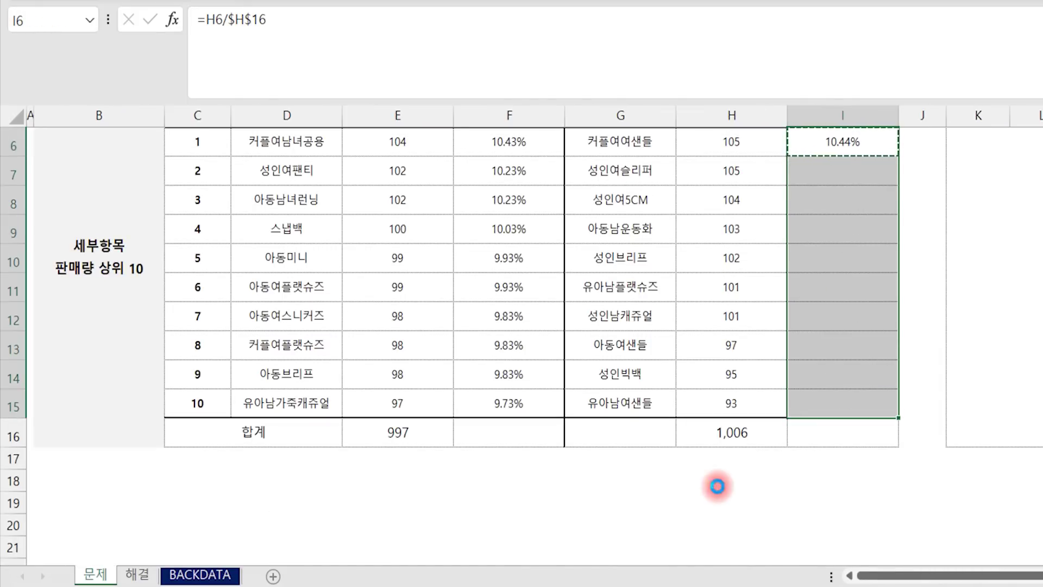
{"action": "key", "text": "ctrl+v"}
{"action": "key", "text": "ctrl"}
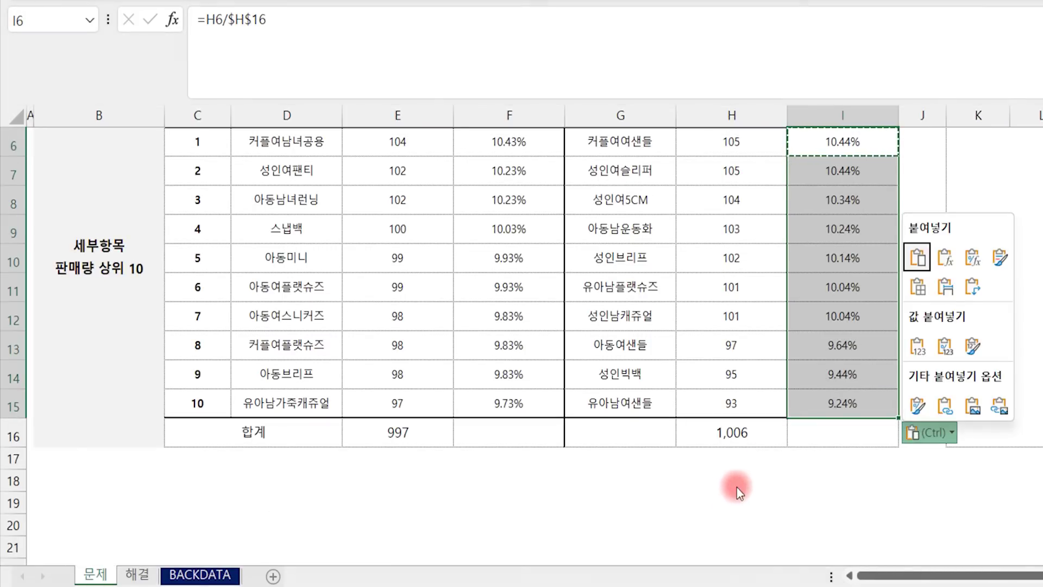
{"action": "left_click", "coordinate": [948, 258]}
{"action": "left_click", "coordinate": [861, 285]}
{"action": "left_click", "coordinate": [823, 253]}
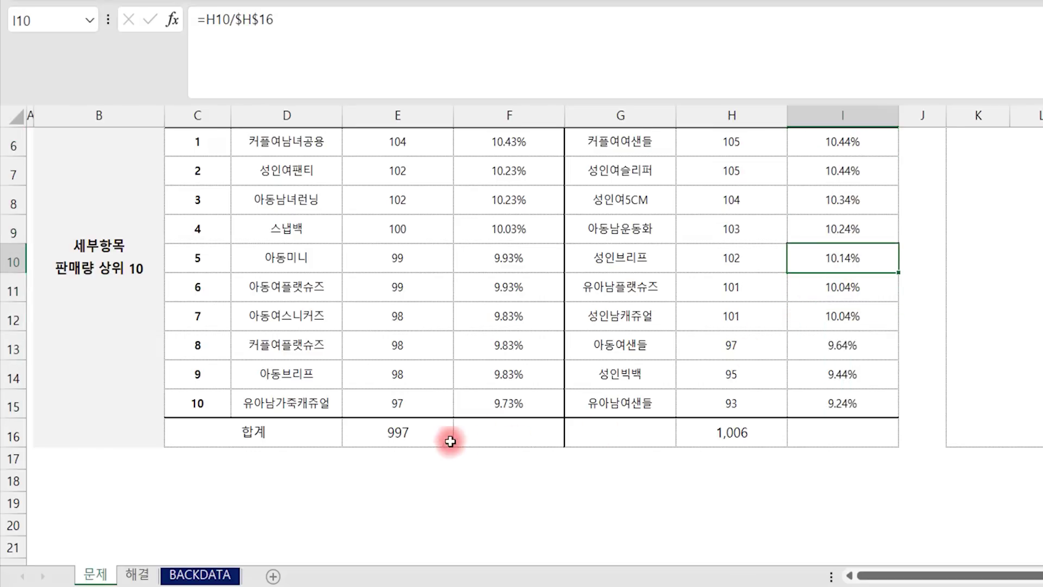
- Fill the 2018 total formula from E16 across into F16 without formatting
{"action": "left_click", "coordinate": [408, 439]}
{"action": "left_click_drag", "start_coordinate": [451, 448], "coordinate": [560, 441]}
{"action": "left_click", "coordinate": [577, 460]}
{"action": "left_click", "coordinate": [666, 528]}
{"action": "left_click", "coordinate": [520, 438]}
- Fill the 2019 total formula from H16 across into I16 without formatting
{"action": "left_click", "coordinate": [757, 434]}
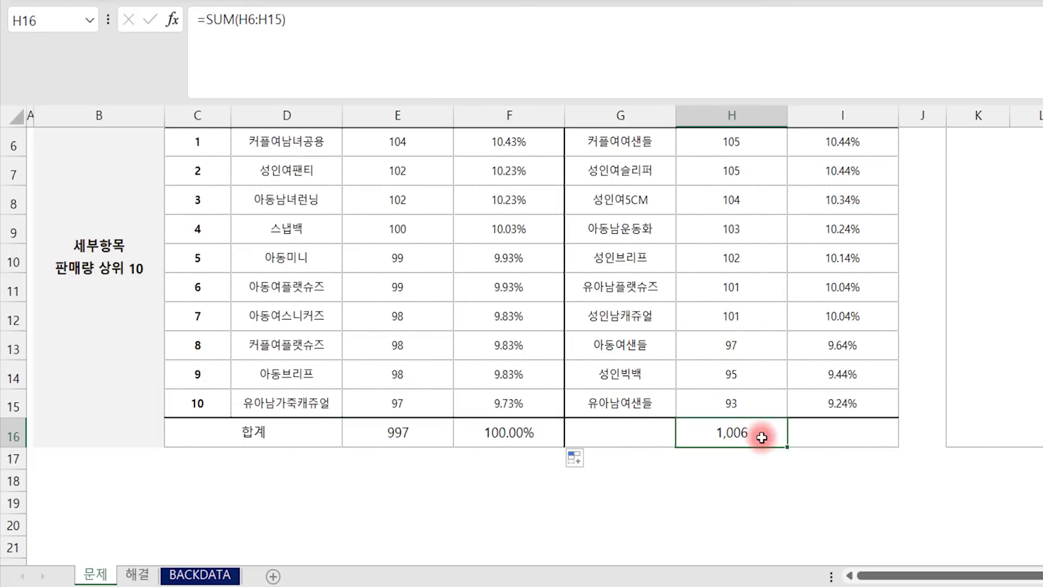
{"action": "left_click_drag", "start_coordinate": [787, 445], "coordinate": [904, 441]}
{"action": "left_click", "coordinate": [907, 458]}
{"action": "left_click", "coordinate": [934, 527]}
{"action": "left_click", "coordinate": [842, 546]}
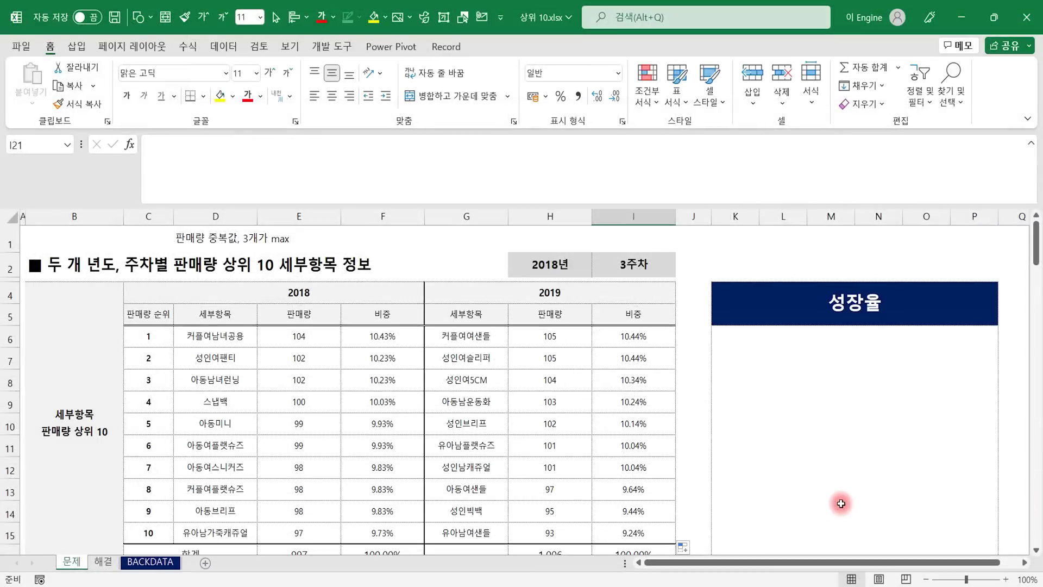
- Shrink the formula bar to one line and open the number format settings of the merged cell K6 under 성장율
{"action": "left_click", "coordinate": [1042, 342]}
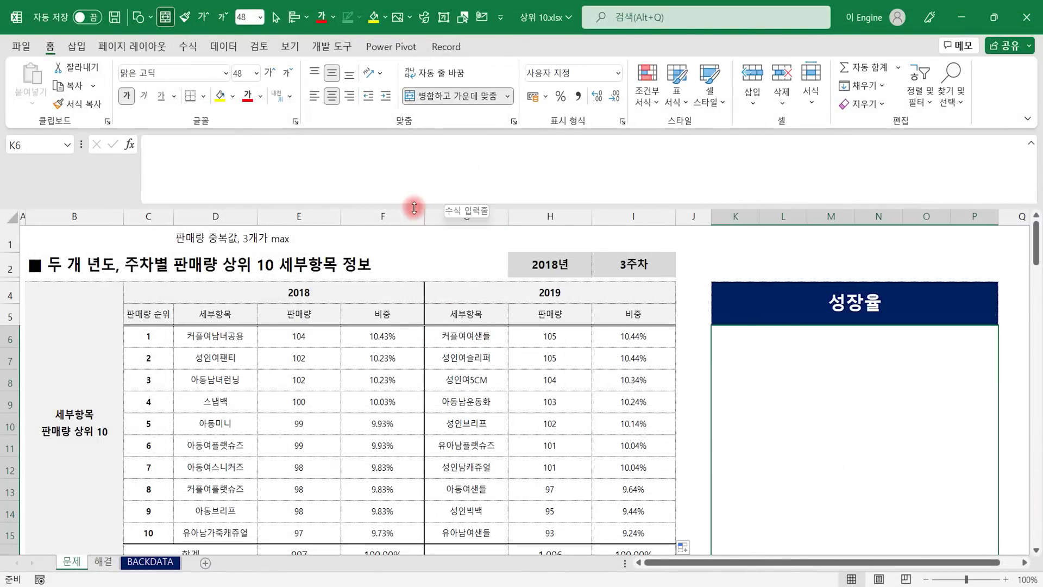
{"action": "left_click_drag", "start_coordinate": [410, 205], "coordinate": [429, 153]}
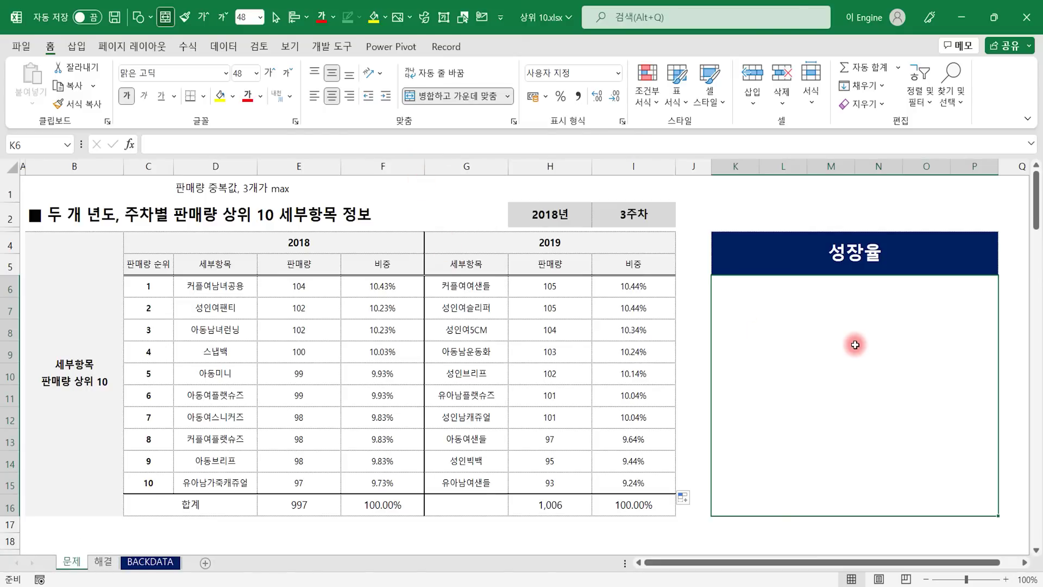
{"action": "key", "text": "ctrl+1"}
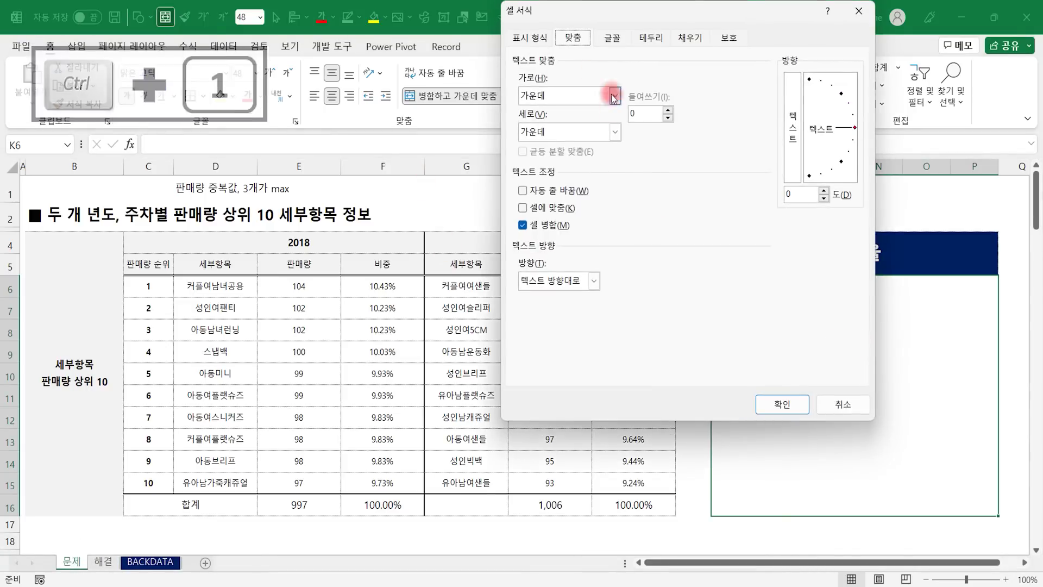
{"action": "left_click", "coordinate": [530, 37]}
{"action": "left_click", "coordinate": [541, 204]}
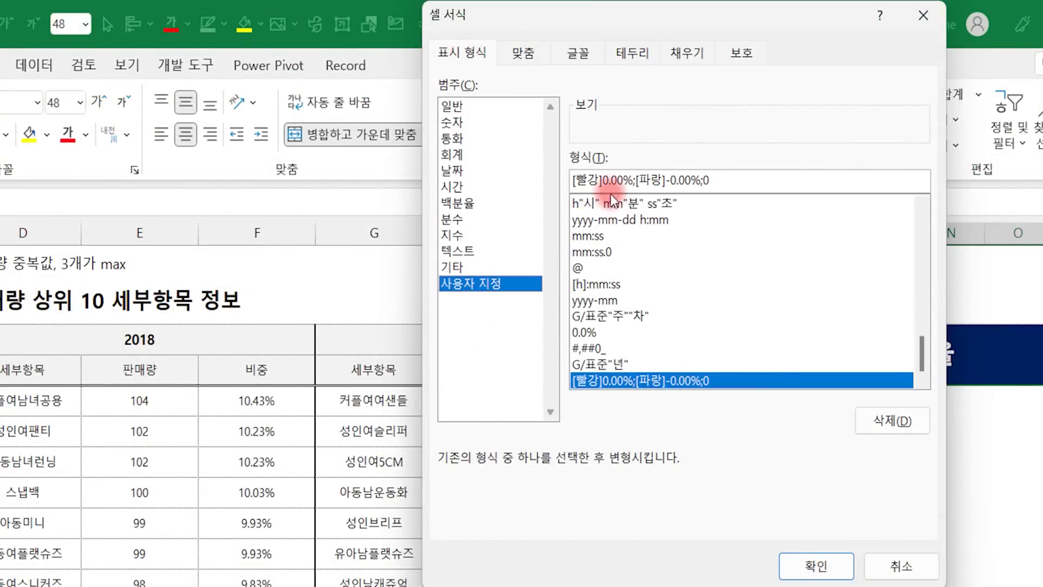
- Set K6's custom number format to [빨강]0.00%;[파랑]-0.00%;0% and apply it
{"action": "left_click", "coordinate": [736, 180]}
{"action": "key", "text": "ctrl+a"}
{"action": "key", "text": "BackSpace"}
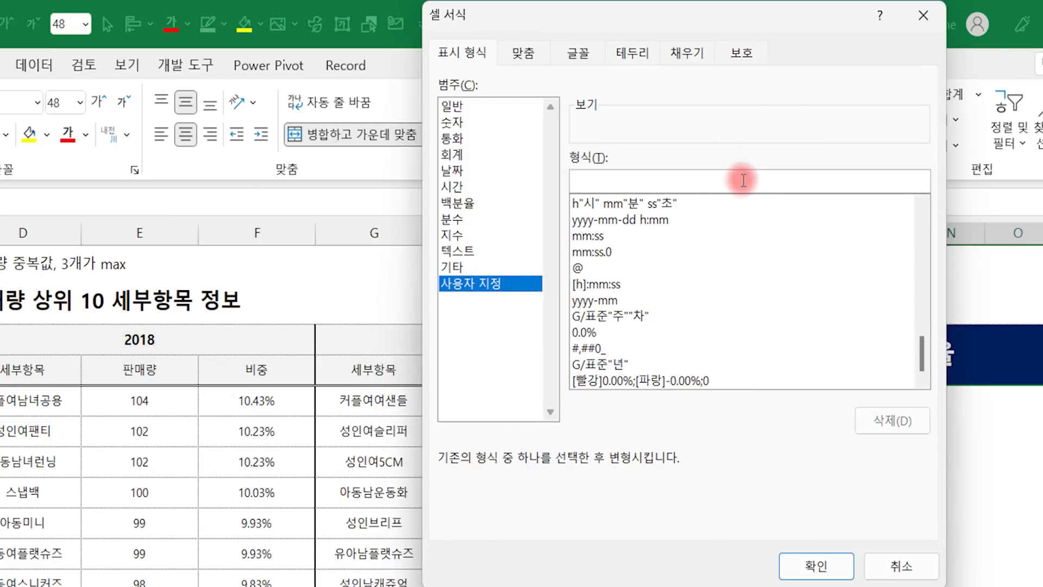
{"action": "type", "text": "["}
{"action": "type", "text": "ㅃ"}
{"action": "type", "text": "강]0.00%"}
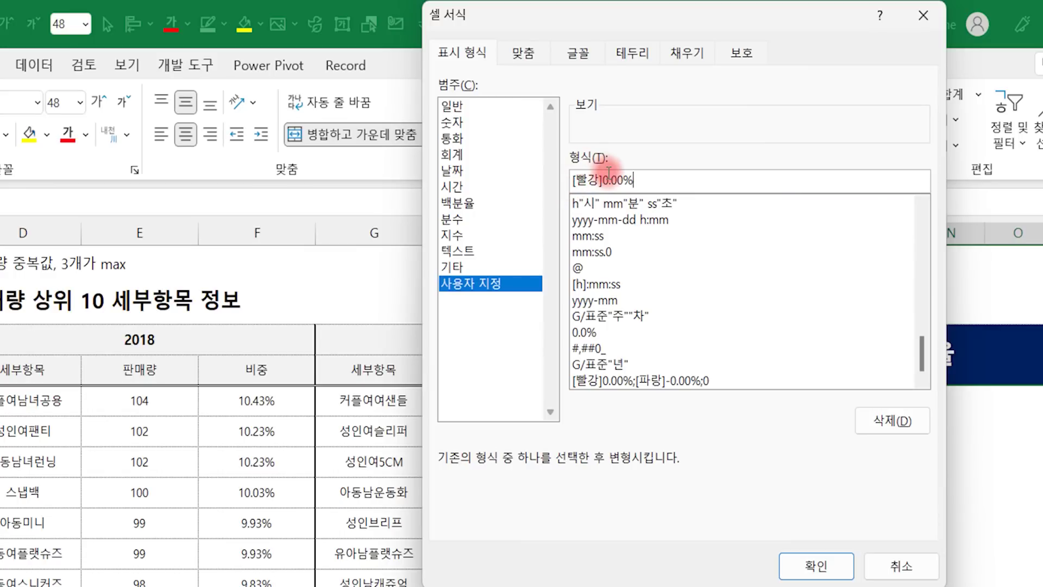
{"action": "type", "text": "파랑]-0.00%;0%"}
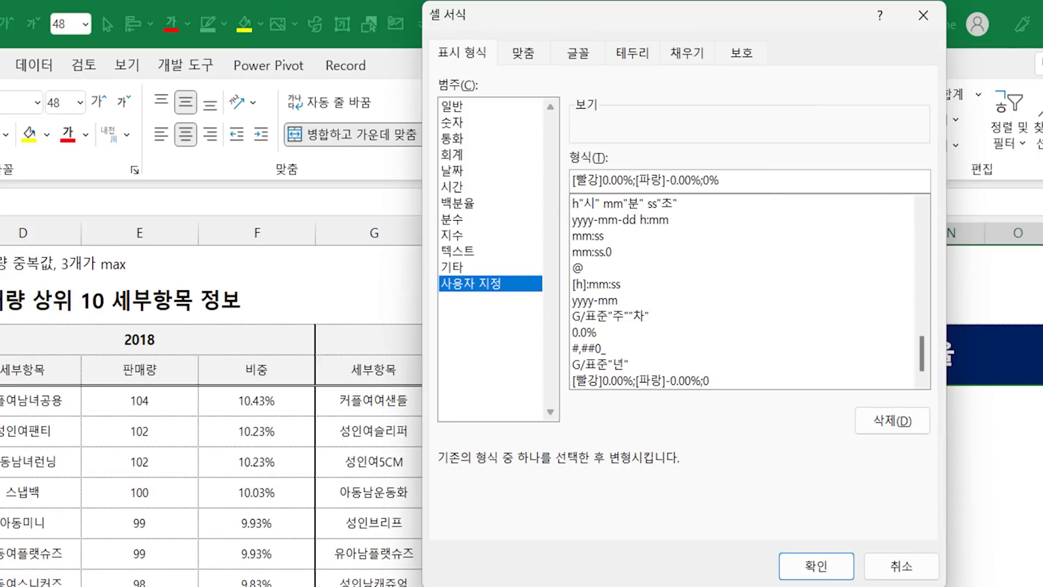
{"action": "left_click", "coordinate": [817, 565]}
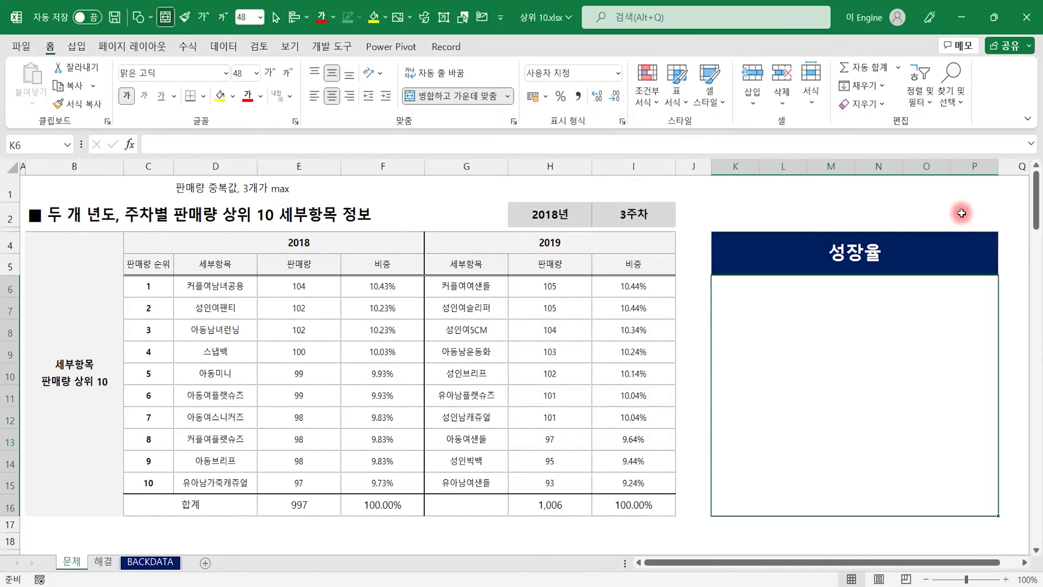
- Enter the growth rate formula =H16/E16-1 in K6
{"action": "type", "text": "="}
{"action": "key", "text": "Down"}
{"action": "key", "text": "Left"}
{"action": "key", "text": "Down"}
{"action": "key", "text": "Left"}
{"action": "key", "text": "Left"}
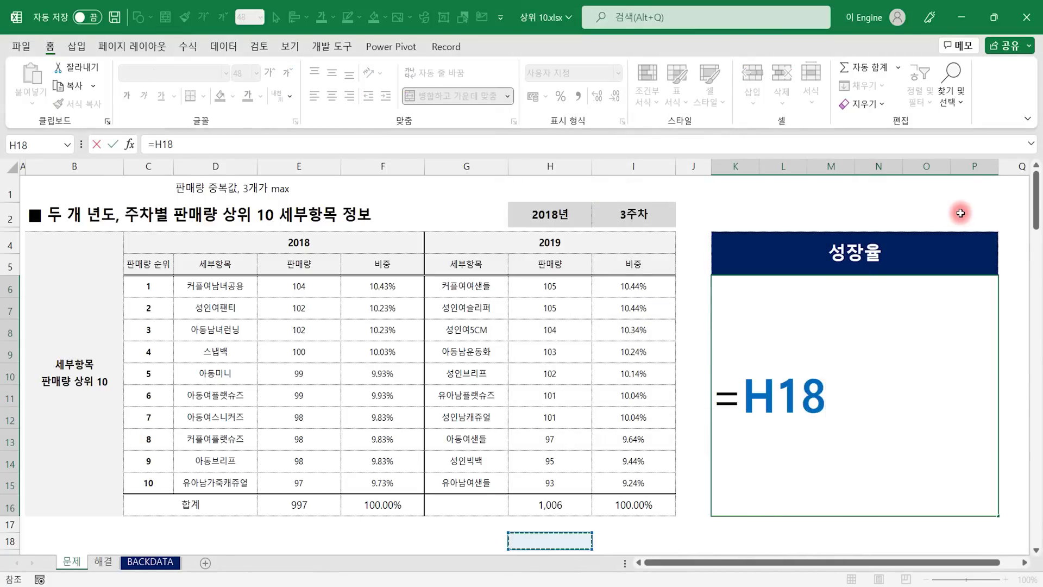
{"action": "key", "text": "Up"}
{"action": "key", "text": "Up"}
{"action": "type", "text": "/"}
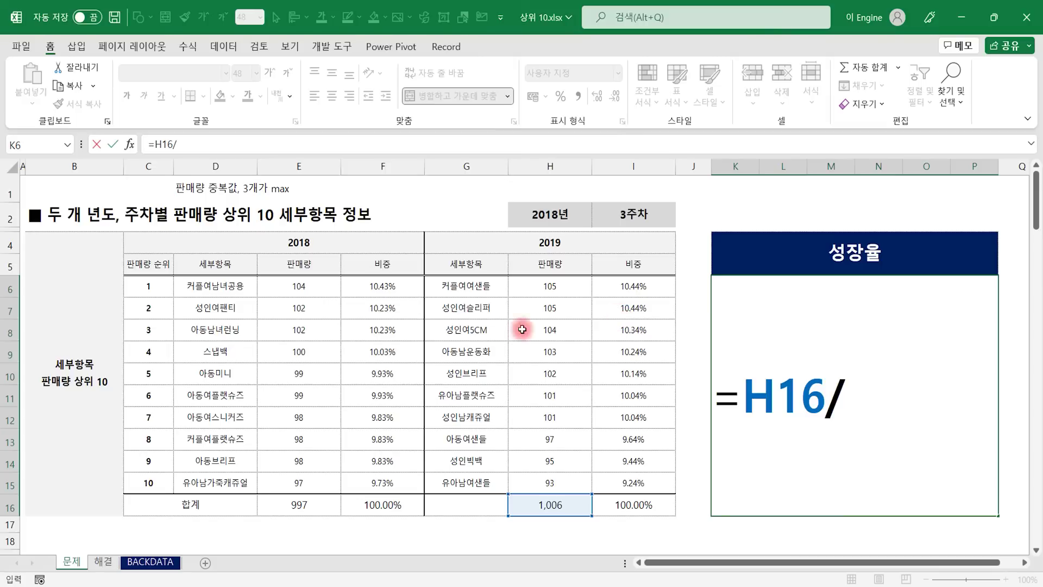
{"action": "left_click", "coordinate": [314, 501]}
{"action": "type", "text": "-1"}
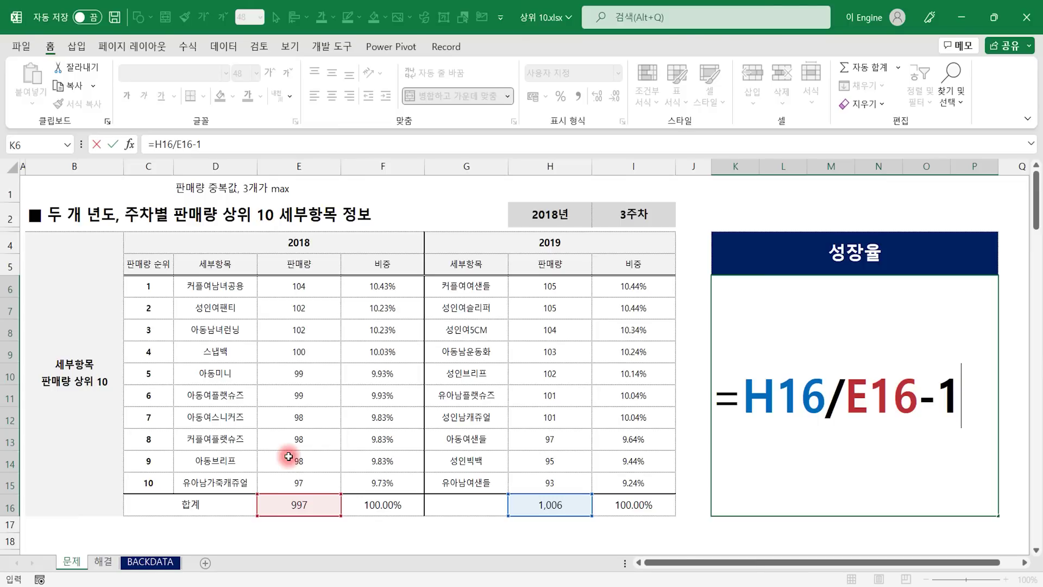
{"action": "key", "text": "Return"}
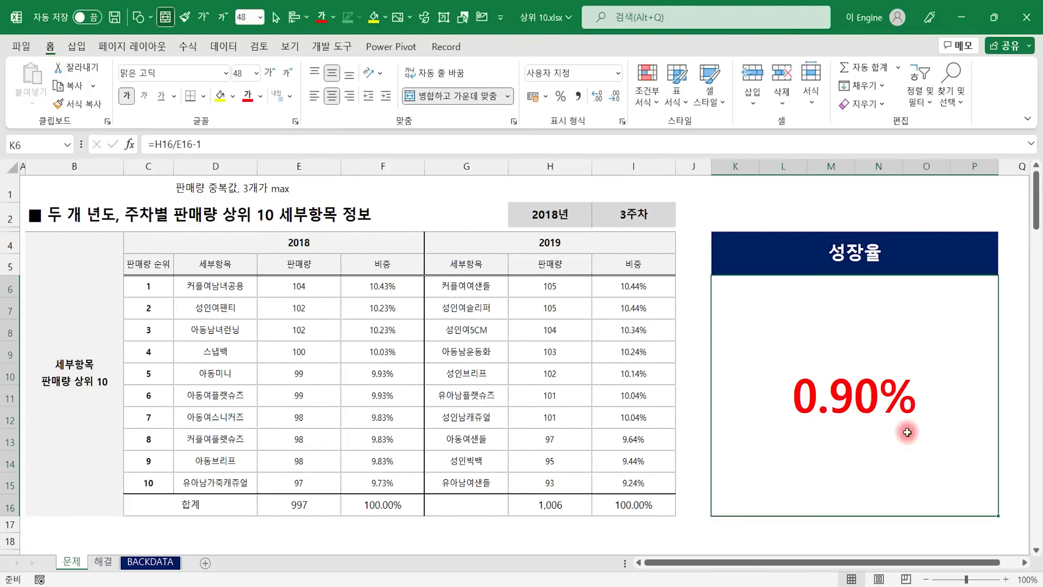
- Set the report's week number in I2 to 30 to test the growth rate formatting
{"action": "left_click", "coordinate": [652, 219]}
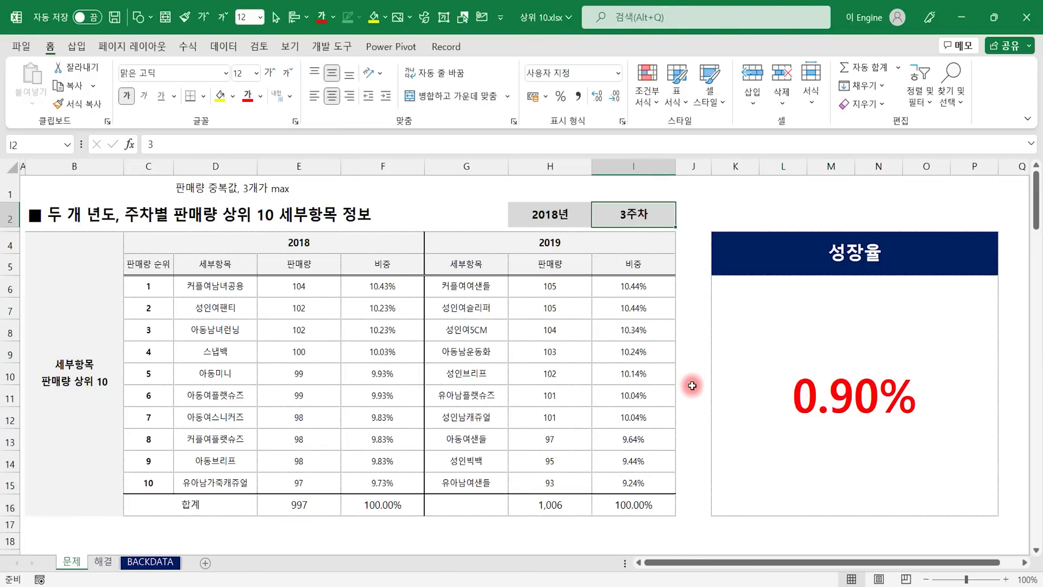
{"action": "type", "text": "30"}
{"action": "key", "text": "Return"}
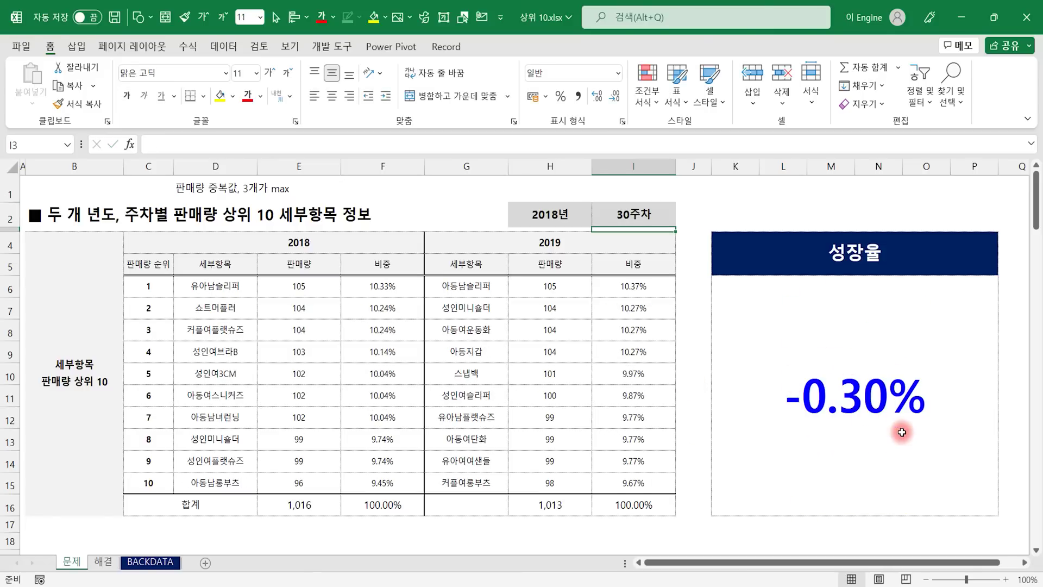
- Set the report's base year in H2 to 2019 and its week number in I2 to 29
{"action": "left_click", "coordinate": [575, 218]}
{"action": "type", "text": "2019"}
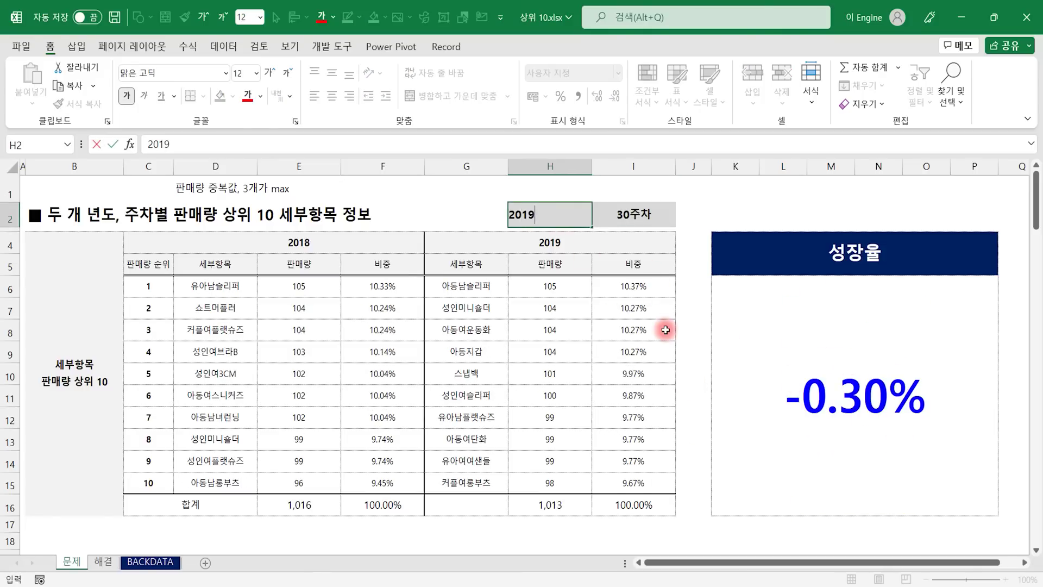
{"action": "key", "text": "Return"}
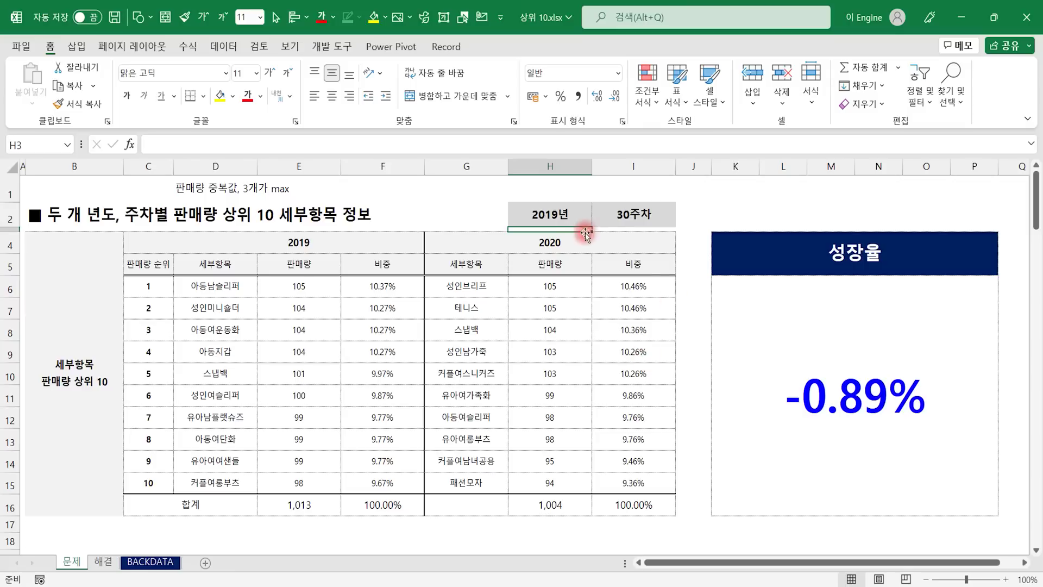
{"action": "left_click", "coordinate": [667, 225]}
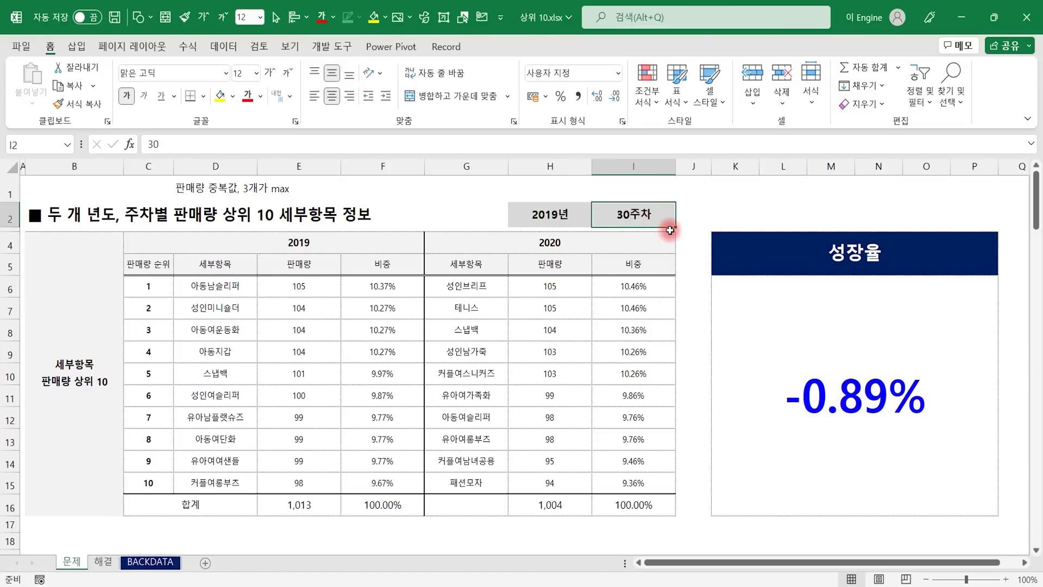
{"action": "type", "text": "29"}
{"action": "key", "text": "Return"}
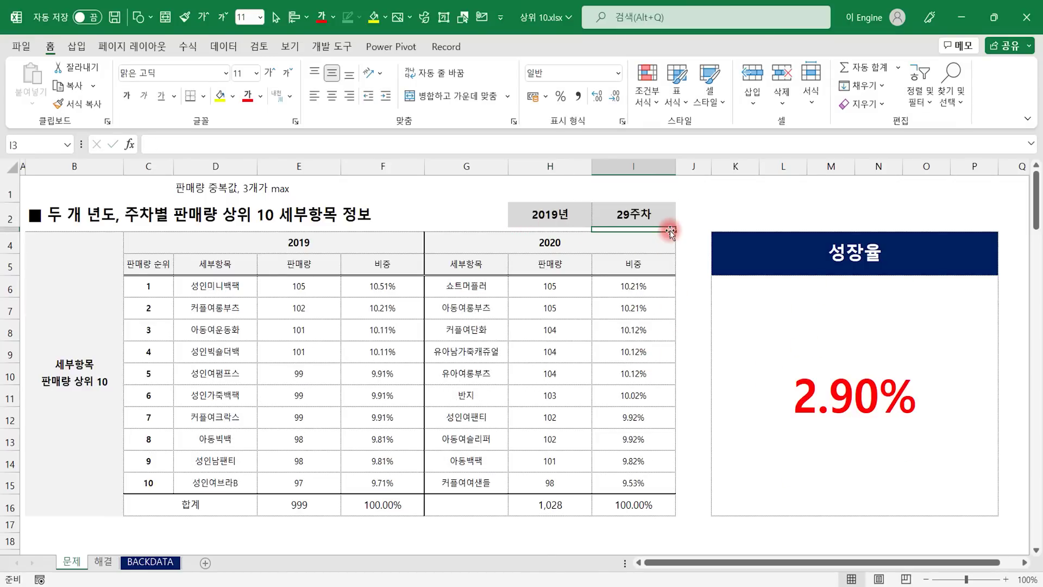